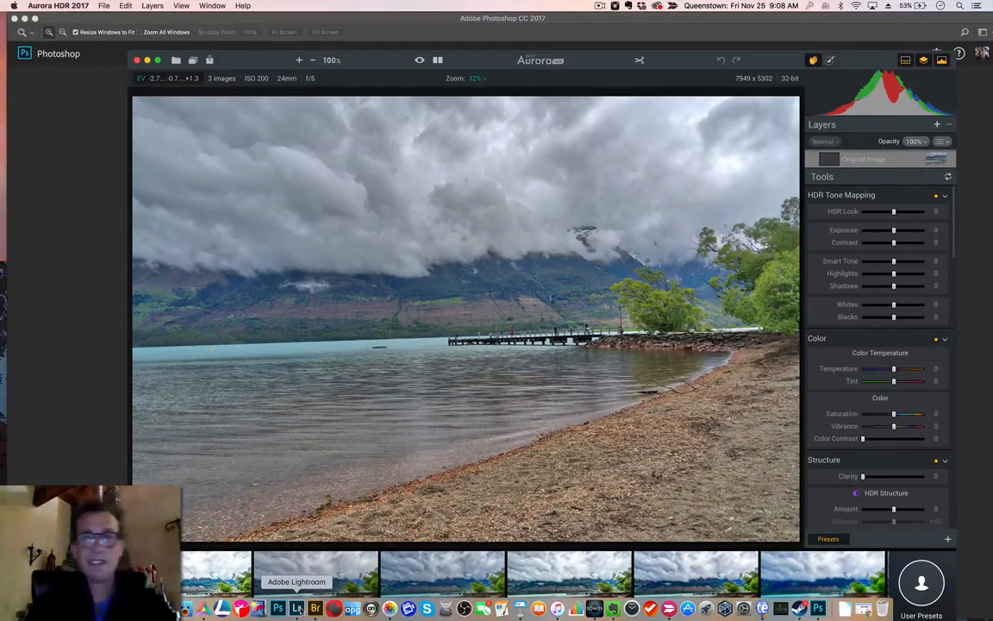
# Switch to Lightroom, open the darkest beach-and-jetty photo enlarged, and compare its bracketed exposures, QT Fun 154 to 156.
pyautogui.click(296, 609)
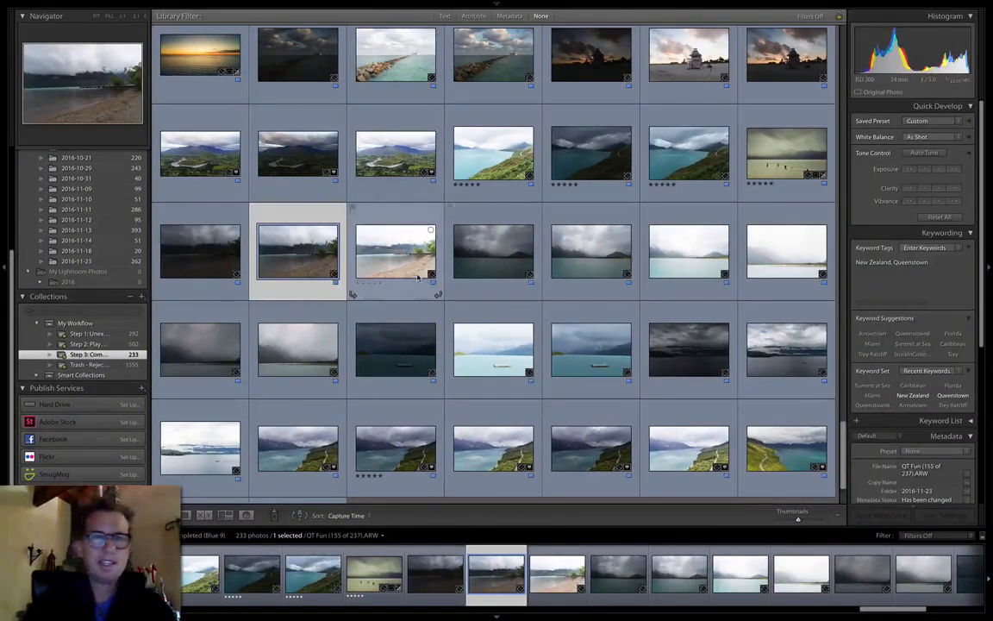
pyautogui.click(226, 258)
pyautogui.doubleClick(223, 256)
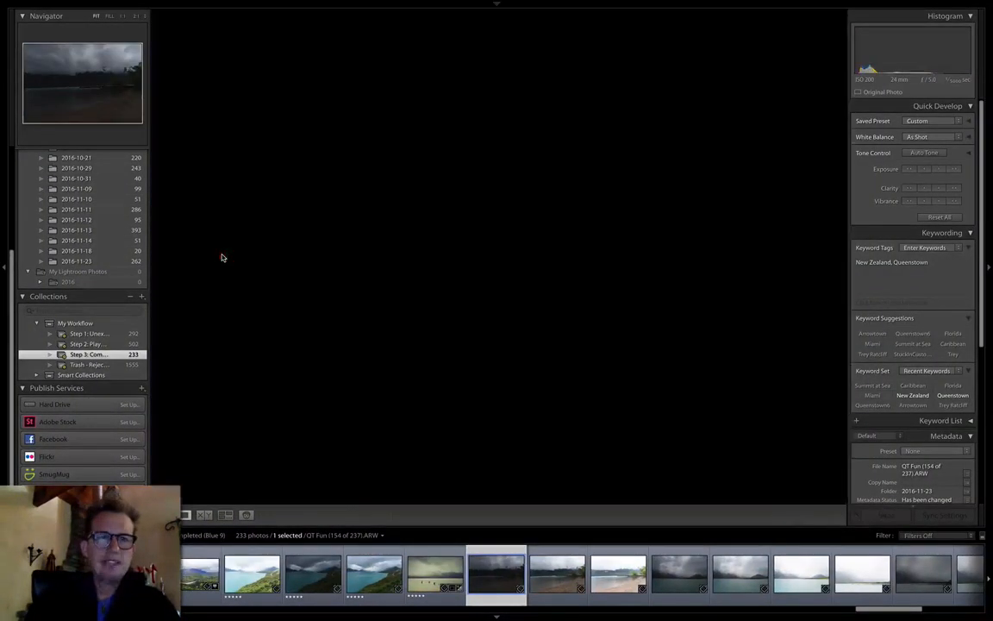
pyautogui.press('Right')
pyautogui.press('Right')
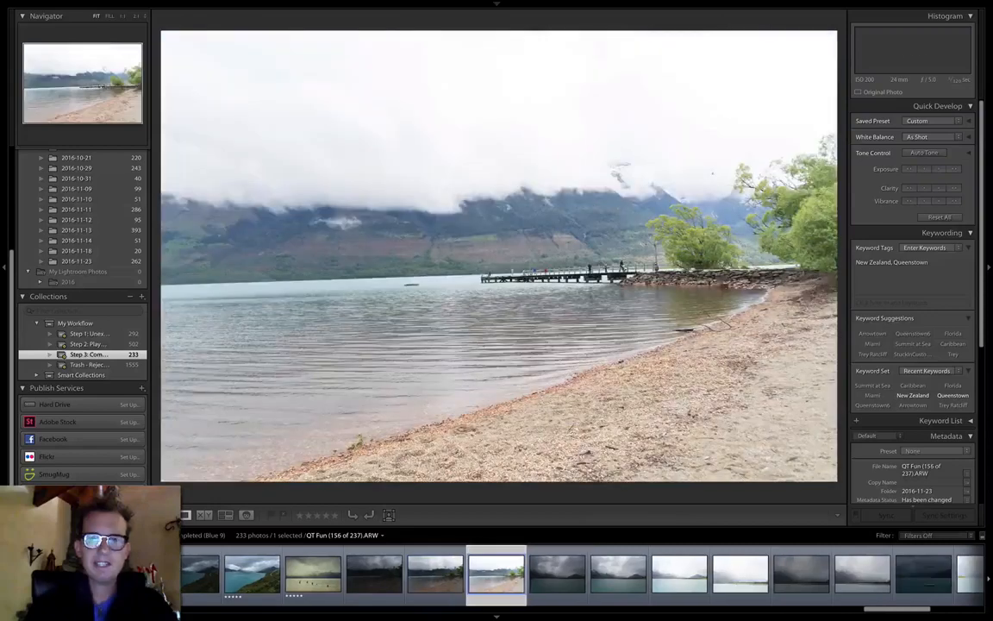
pyautogui.press('Left')
pyautogui.press('Right')
pyautogui.press('Right')
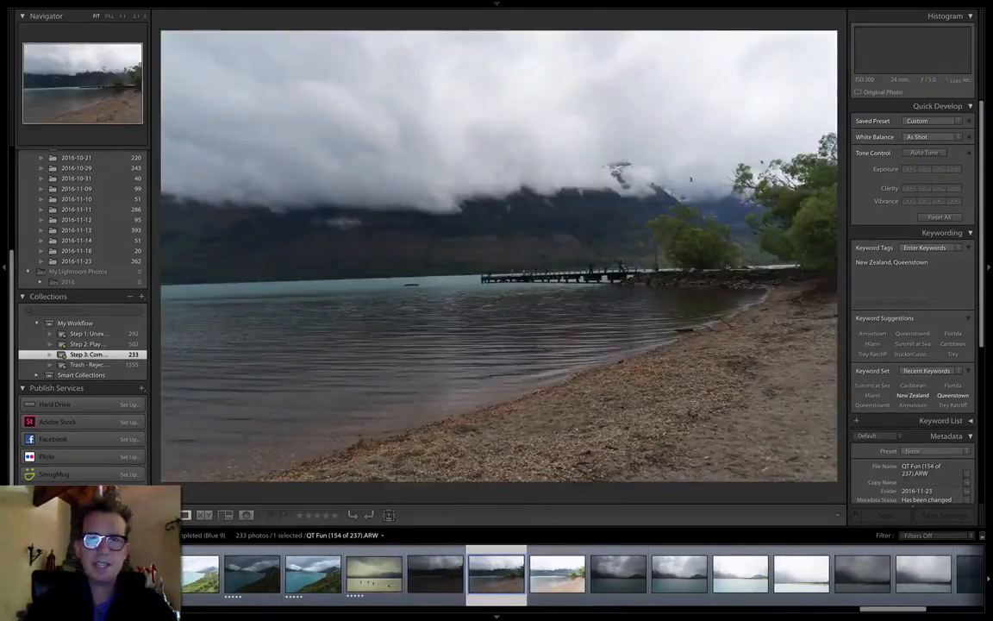
pyautogui.press('Left')
pyautogui.press('Left')
pyautogui.press('Right')
pyautogui.press('Right')
pyautogui.press('Right')
pyautogui.press('Right')
pyautogui.press('Right')
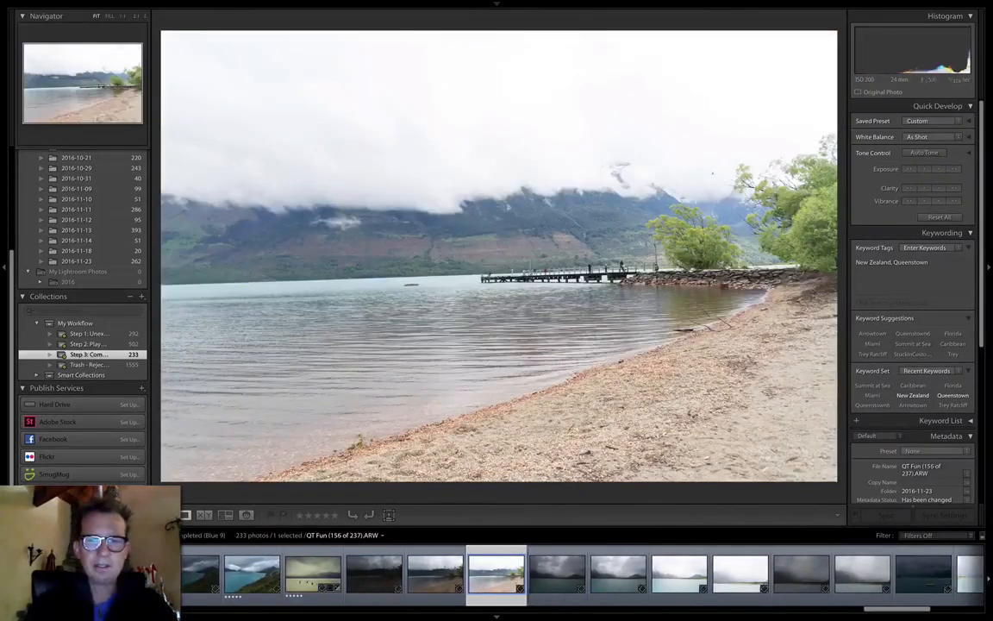
# Look through the 24 mm lake-and-mountain brackets and inspect the distant people on the shore of QT Fun 161 at full size.
pyautogui.press('Right')
pyautogui.press('Right')
pyautogui.press('Right')
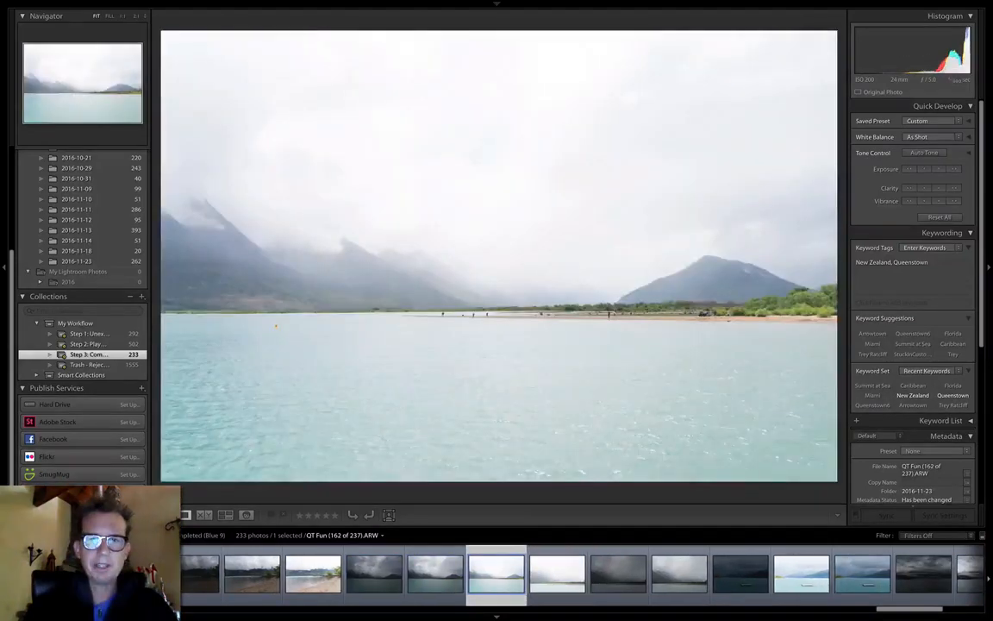
pyautogui.press('Left')
pyautogui.click(481, 314)
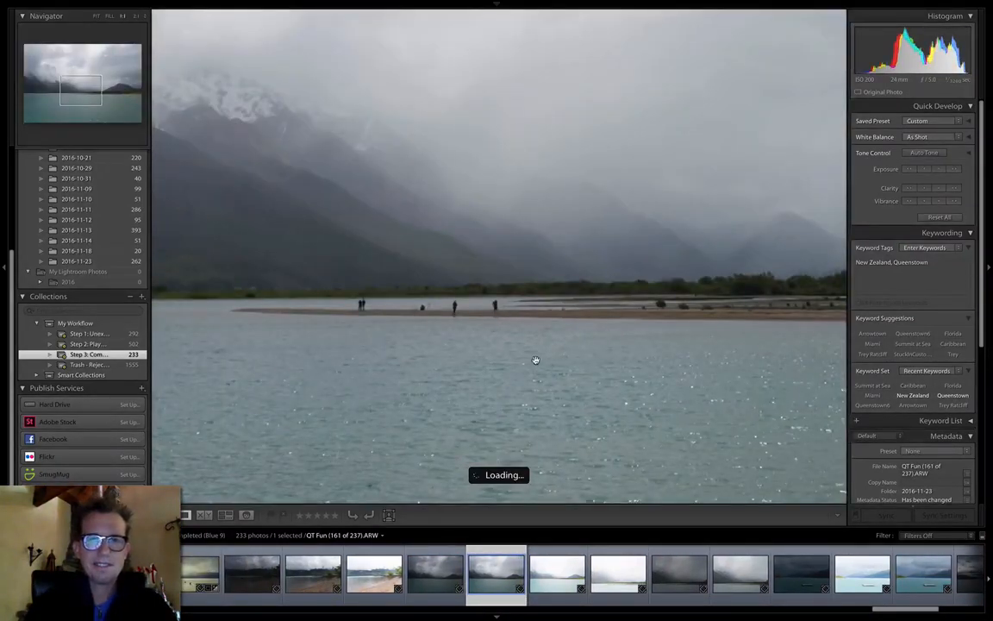
pyautogui.click(523, 361)
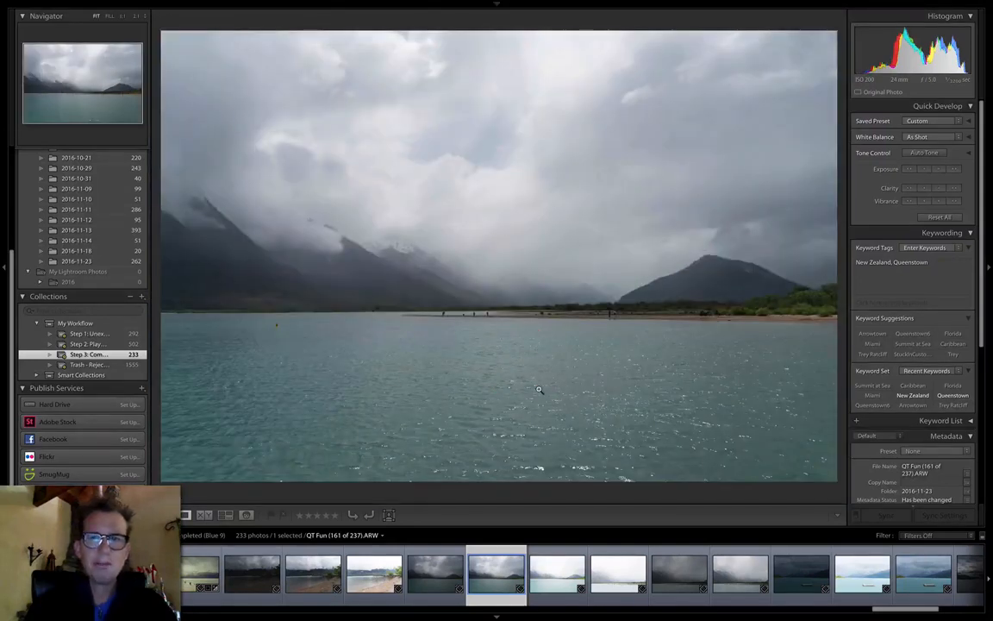
# Compare the dark and medium exposures of the 57 mm shot of people on the sandbar below the misty mountains.
pyautogui.press('Right')
pyautogui.press('Right')
pyautogui.press('Right')
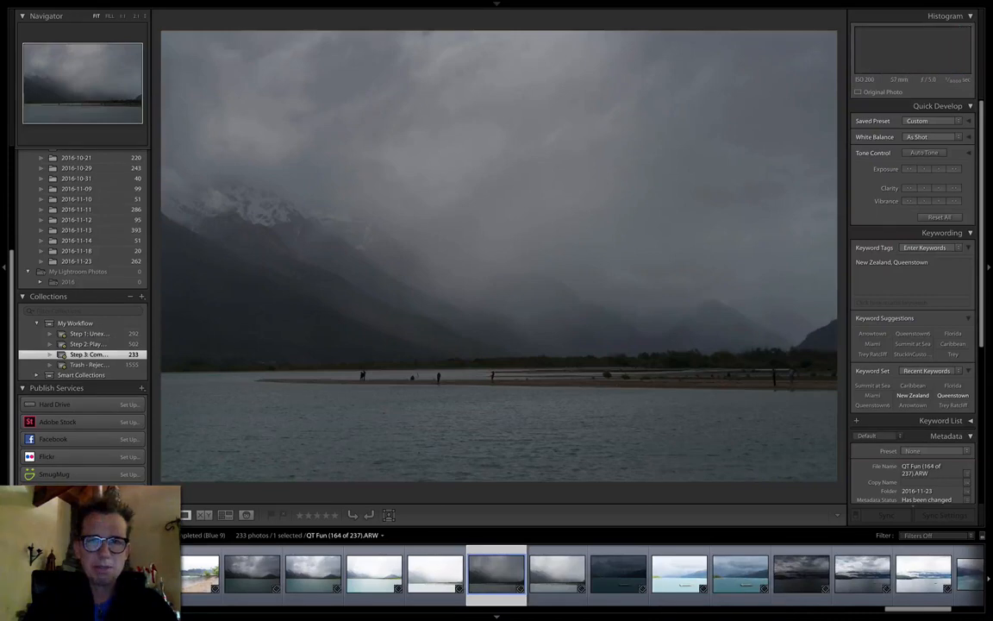
pyautogui.press('Right')
pyautogui.press('Left')
pyautogui.press('Right')
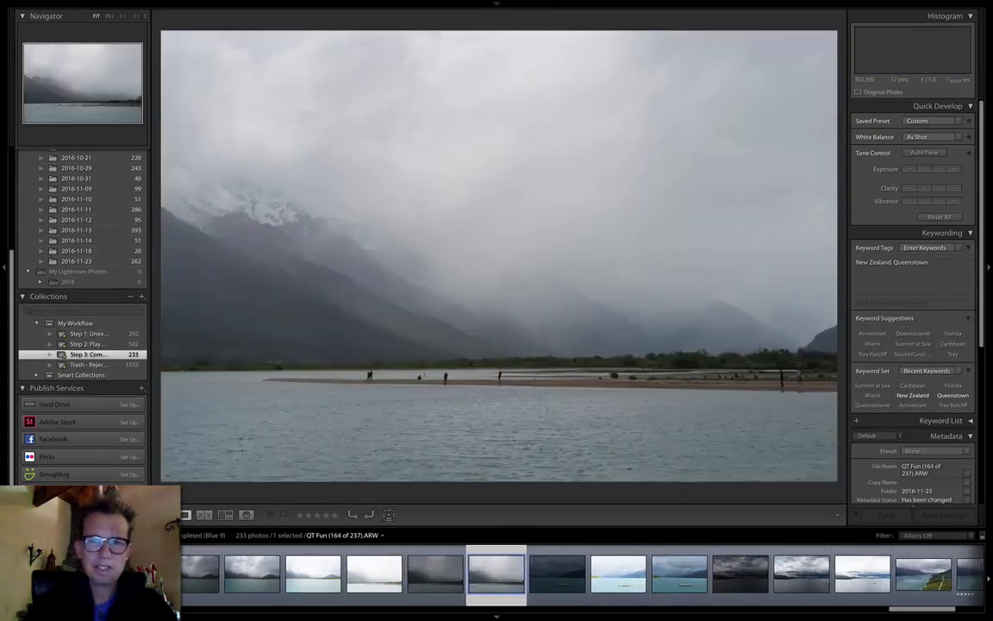
pyautogui.press('Left')
pyautogui.press('Left')
pyautogui.press('Right')
pyautogui.press('Right')
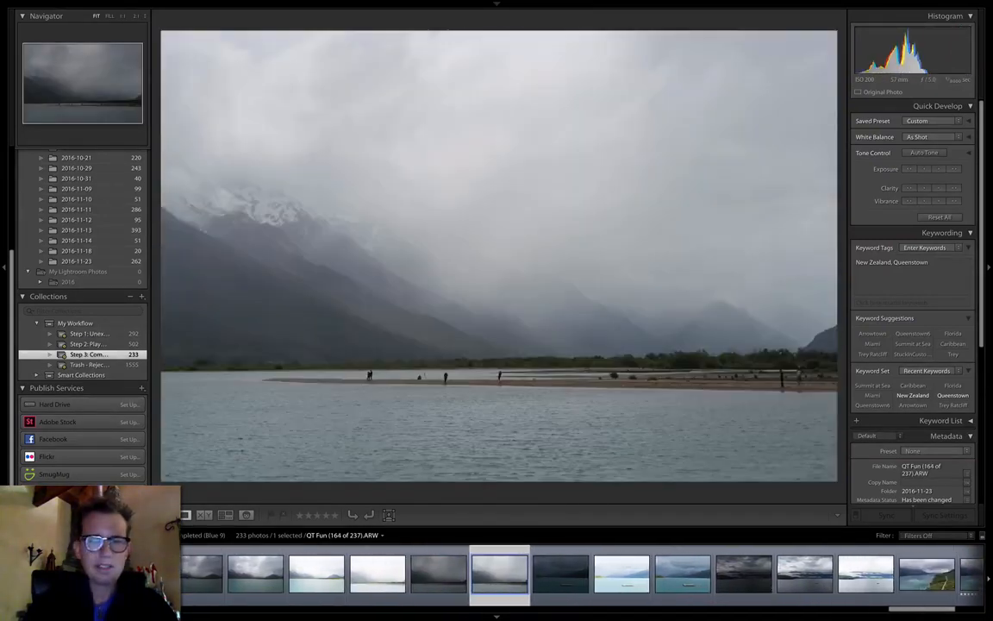
# Compare the bracketed exposures of the floating swim platform on the lake.
pyautogui.press('Right')
pyautogui.press('Right')
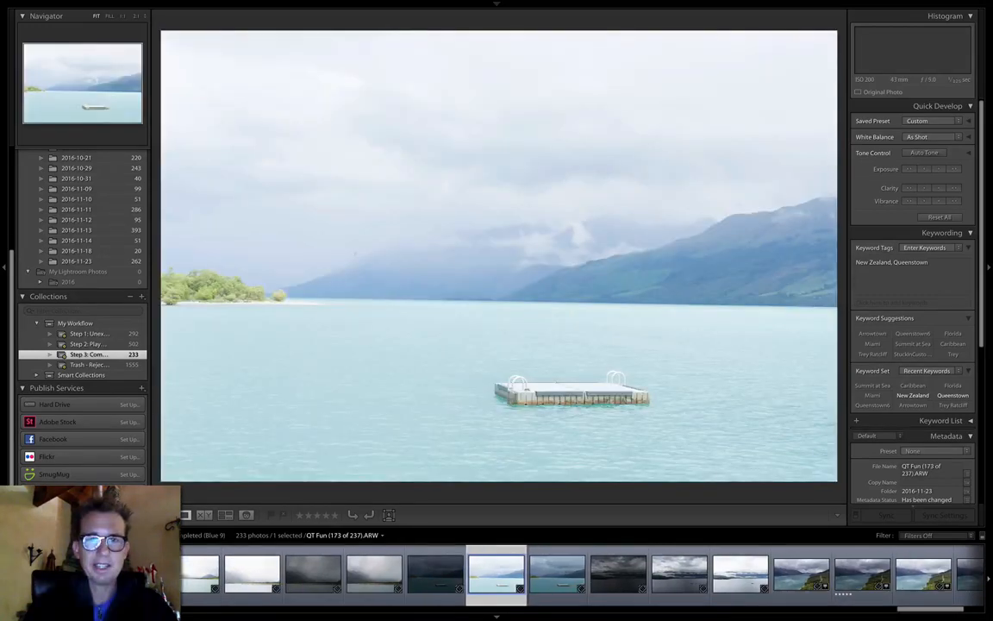
pyautogui.press('Right')
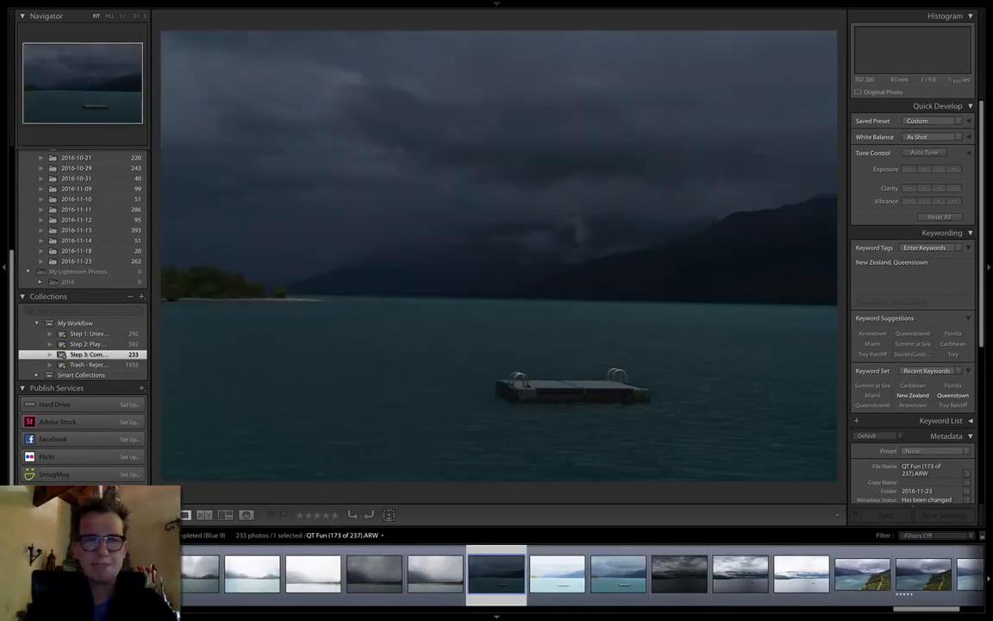
pyautogui.press('Right')
pyautogui.press('Left')
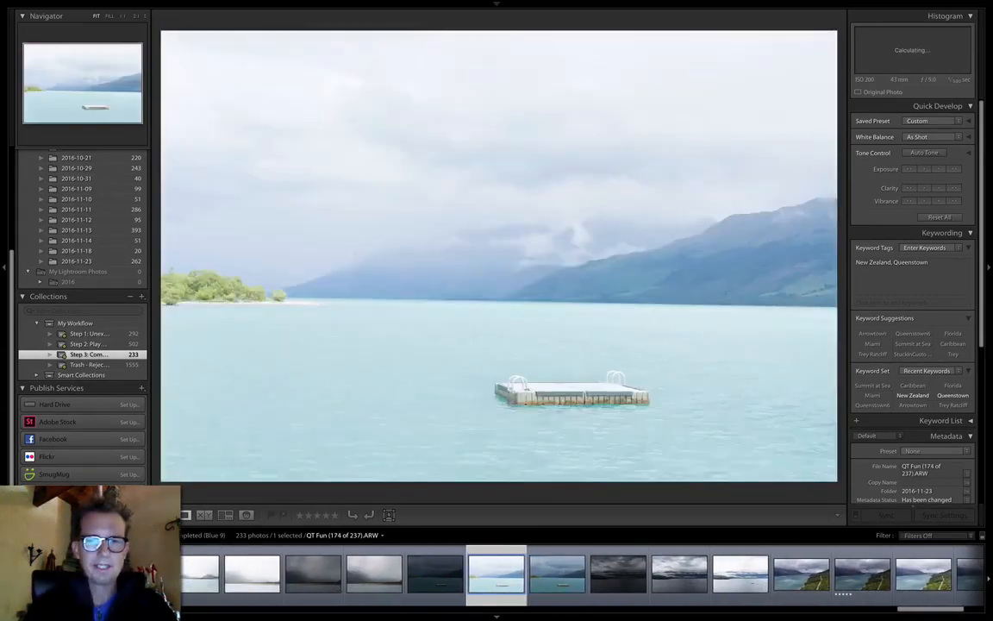
pyautogui.press('Left')
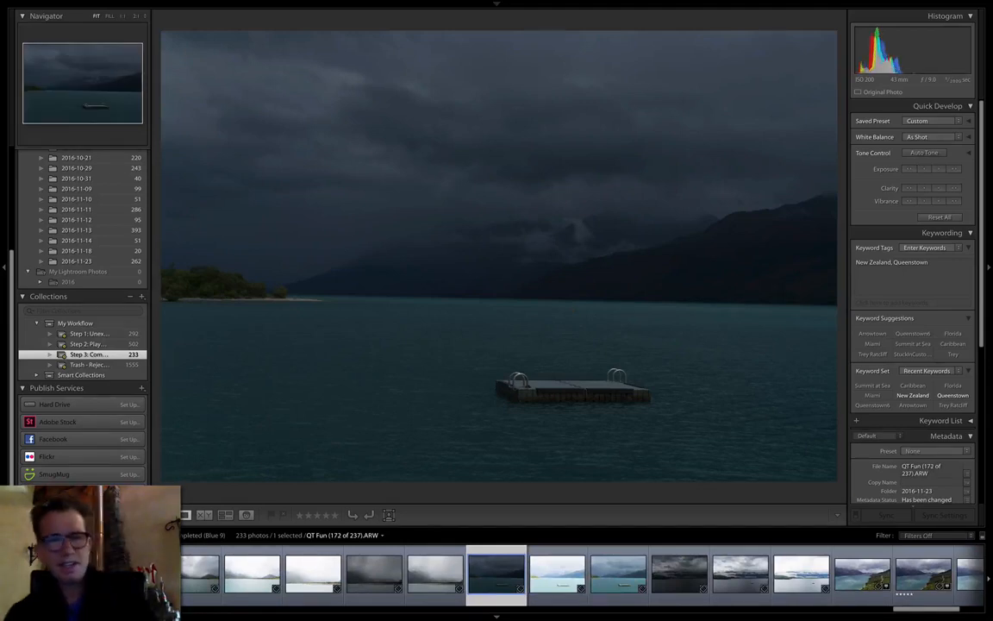
# Switch to Aurora HDR, move its window clear of the screen edge, try the Brownies and Netflix Heaven preset, and apply CSI Blue Light Surprise instead.
pyautogui.press('super+Tab')
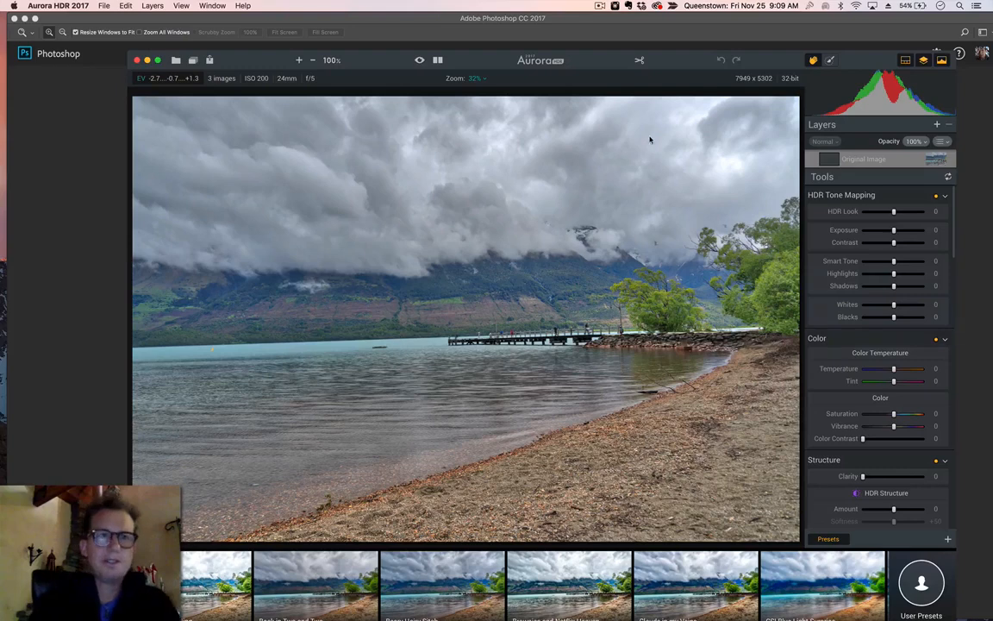
pyautogui.moveTo(580, 63); pyautogui.dragTo(490, 32)
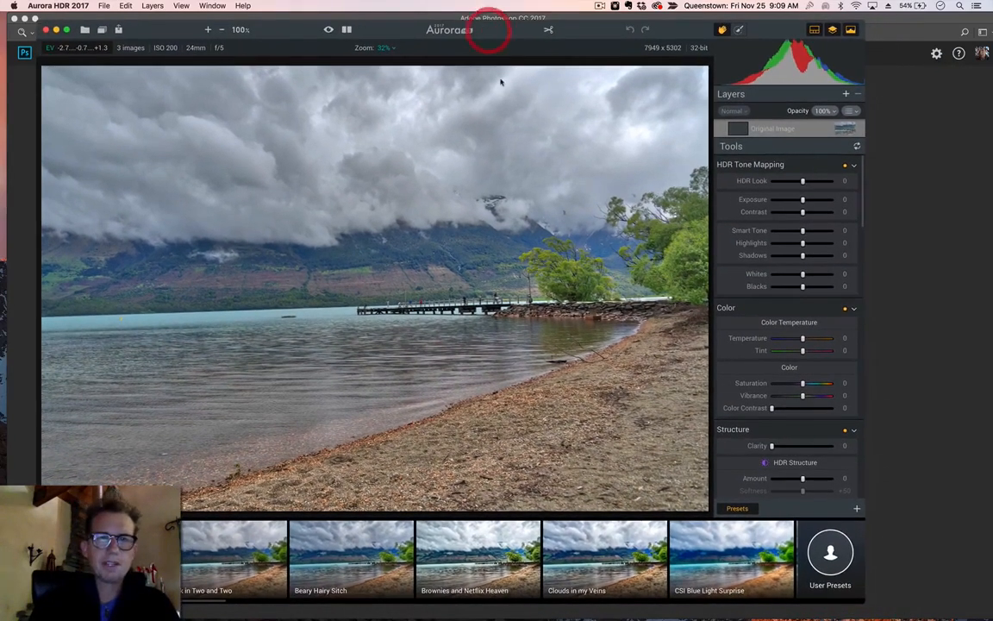
pyautogui.click(501, 553)
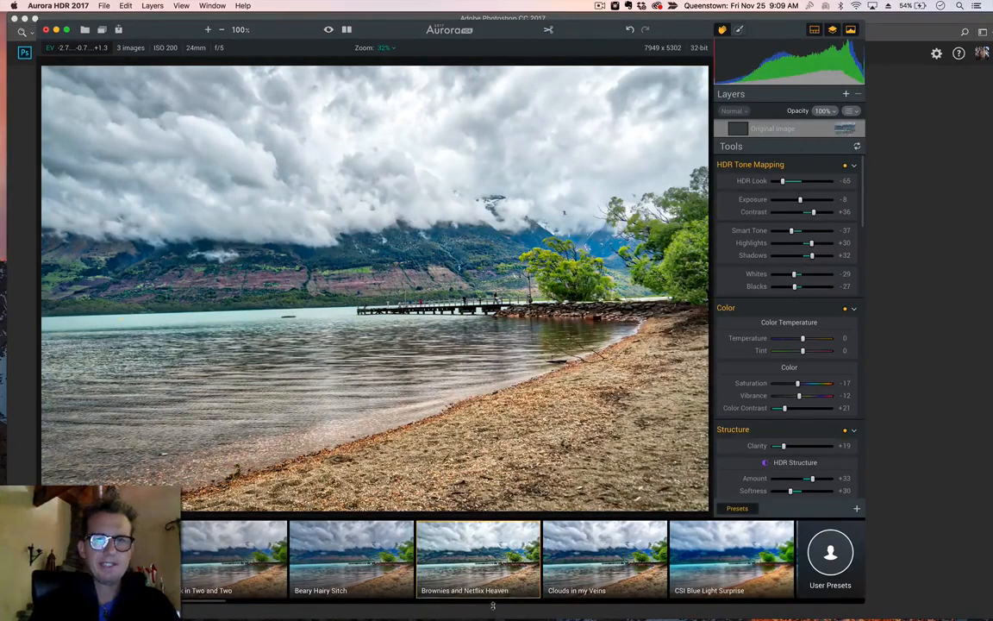
pyautogui.hscroll(5, 489, 595)
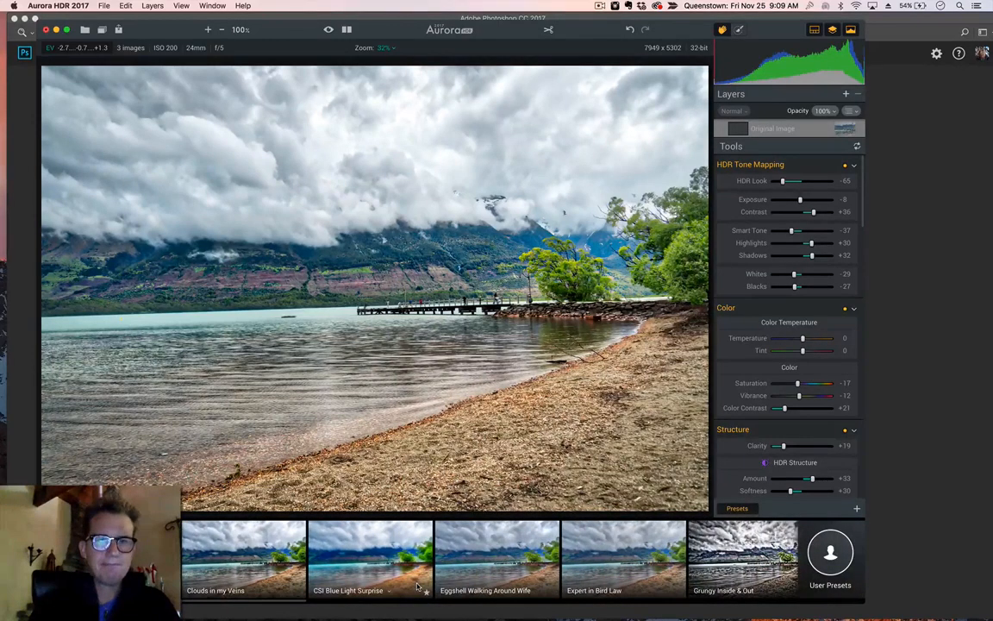
pyautogui.click(404, 529)
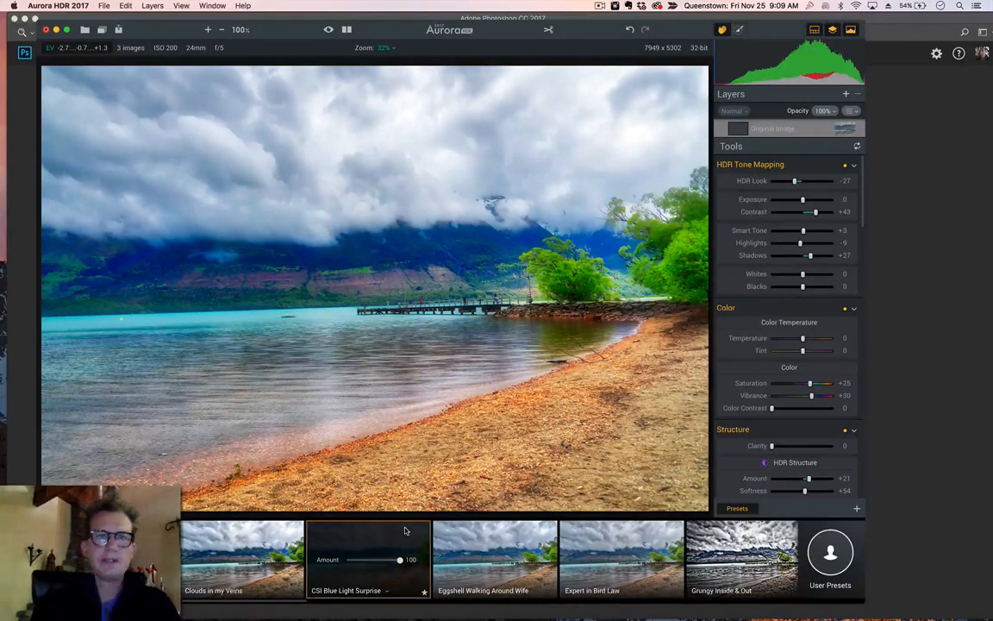
# Brush the preset effect into the lake water and across to the trees by the jetty at 50 opacity.
pyautogui.click(739, 29)
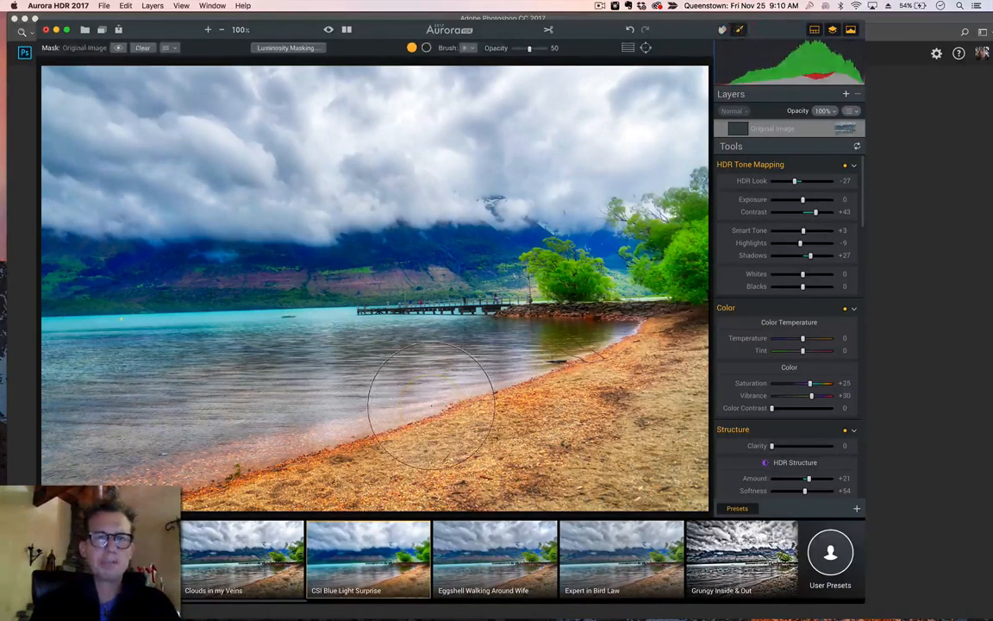
pyautogui.moveTo(328, 349)
pyautogui.mouseDown()
pyautogui.moveTo(215, 323)
pyautogui.moveTo(78, 319)
pyautogui.moveTo(397, 311)
pyautogui.moveTo(219, 364)
pyautogui.moveTo(52, 345)
pyautogui.moveTo(354, 298)
pyautogui.moveTo(483, 288)
pyautogui.moveTo(616, 319)
pyautogui.mouseUp()
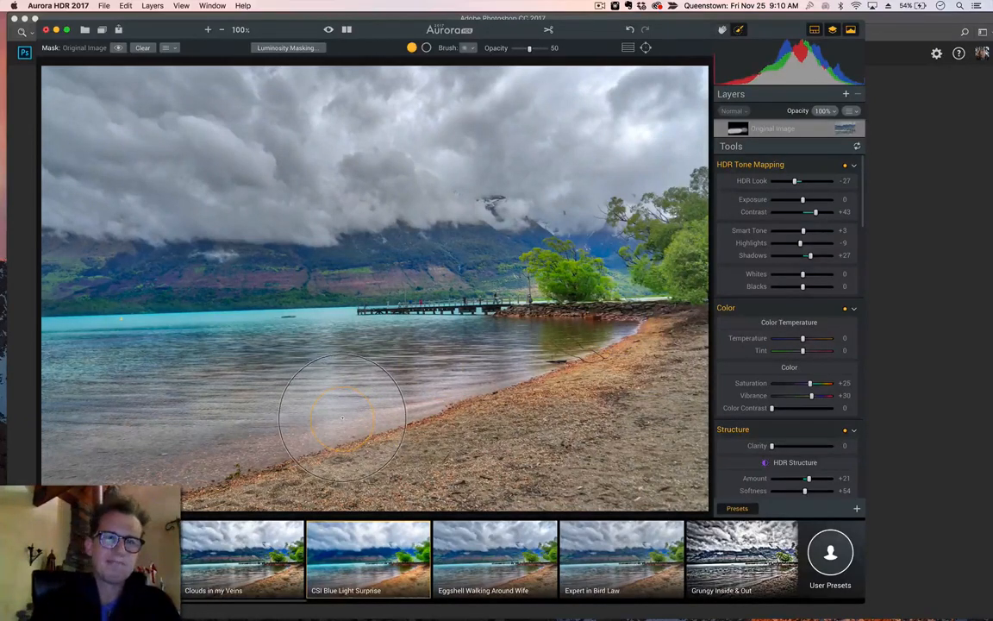
# Rotate the photo slightly to level the horizon and crop it to 7536 x 5026.
pyautogui.click(548, 31)
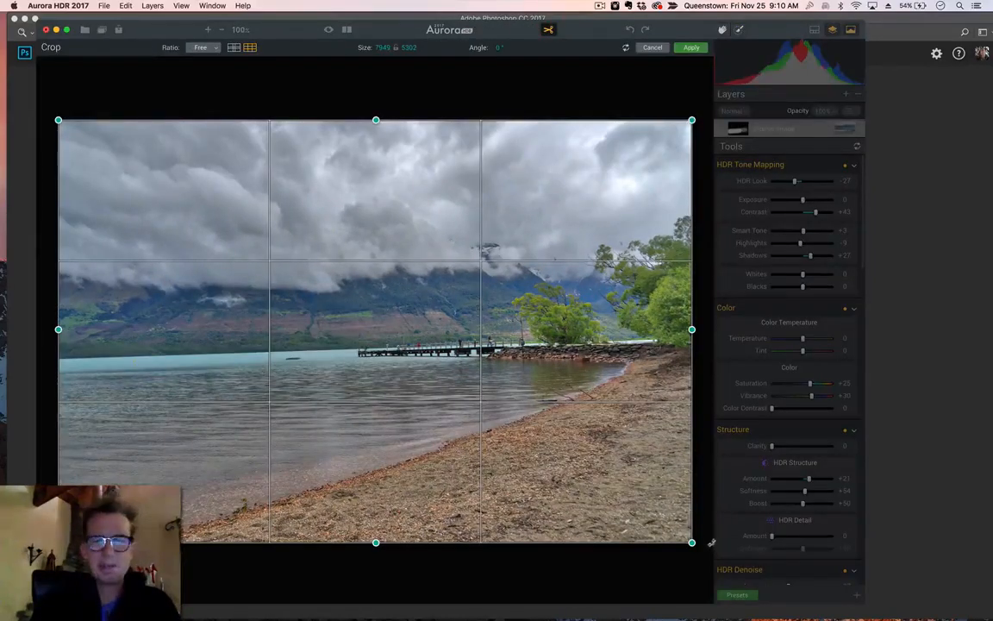
pyautogui.moveTo(703, 552); pyautogui.dragTo(675, 571)
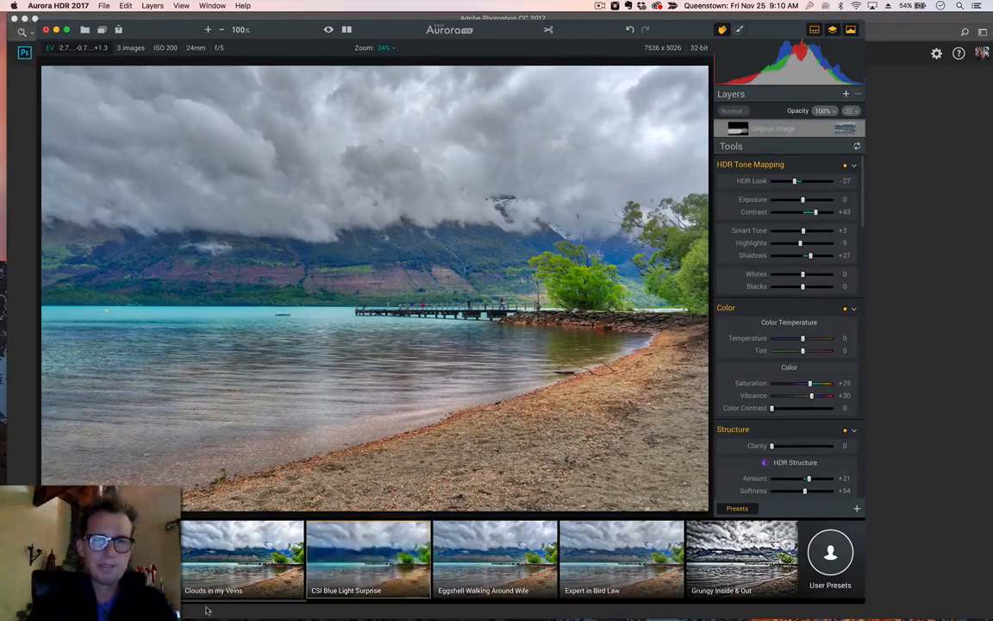
# Brush the preset effect onto the beach and parts of the cloudy sky at 50 opacity.
pyautogui.click(739, 29)
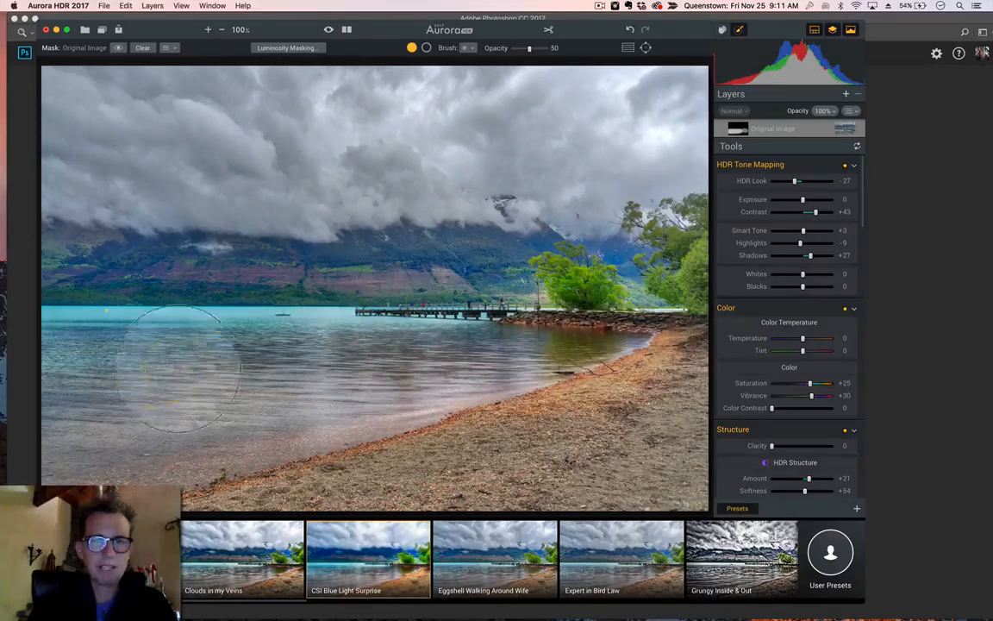
pyautogui.moveTo(545, 398)
pyautogui.mouseDown()
pyautogui.moveTo(608, 394)
pyautogui.moveTo(429, 446)
pyautogui.moveTo(269, 472)
pyautogui.moveTo(490, 464)
pyautogui.moveTo(631, 444)
pyautogui.moveTo(661, 407)
pyautogui.mouseUp()
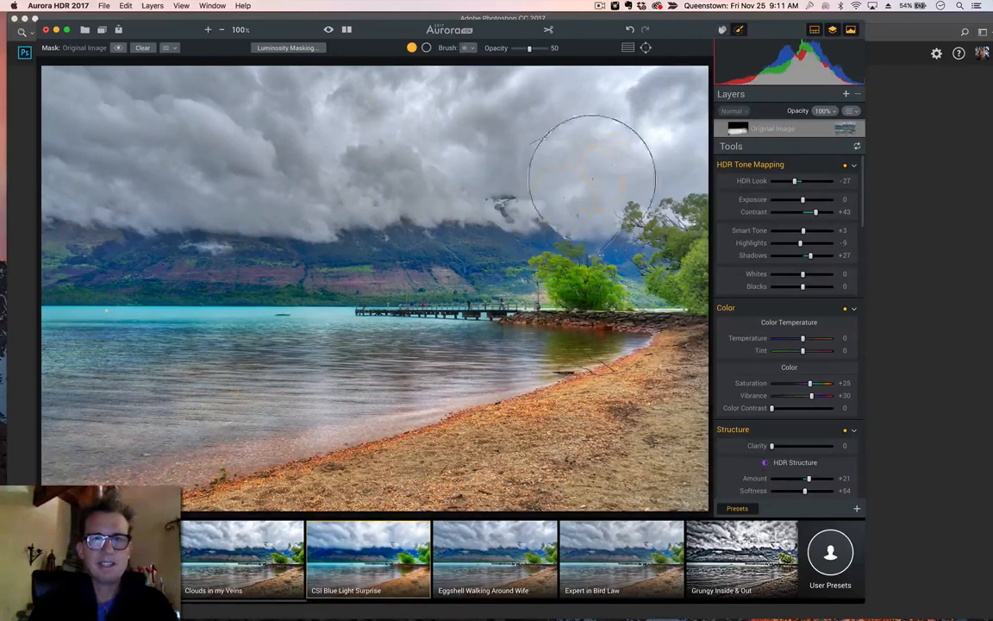
pyautogui.moveTo(376, 170)
pyautogui.mouseDown()
pyautogui.moveTo(206, 162)
pyautogui.moveTo(75, 140)
pyautogui.moveTo(288, 115)
pyautogui.moveTo(326, 125)
pyautogui.moveTo(684, 117)
pyautogui.moveTo(395, 126)
pyautogui.moveTo(79, 104)
pyautogui.moveTo(149, 92)
pyautogui.mouseUp()
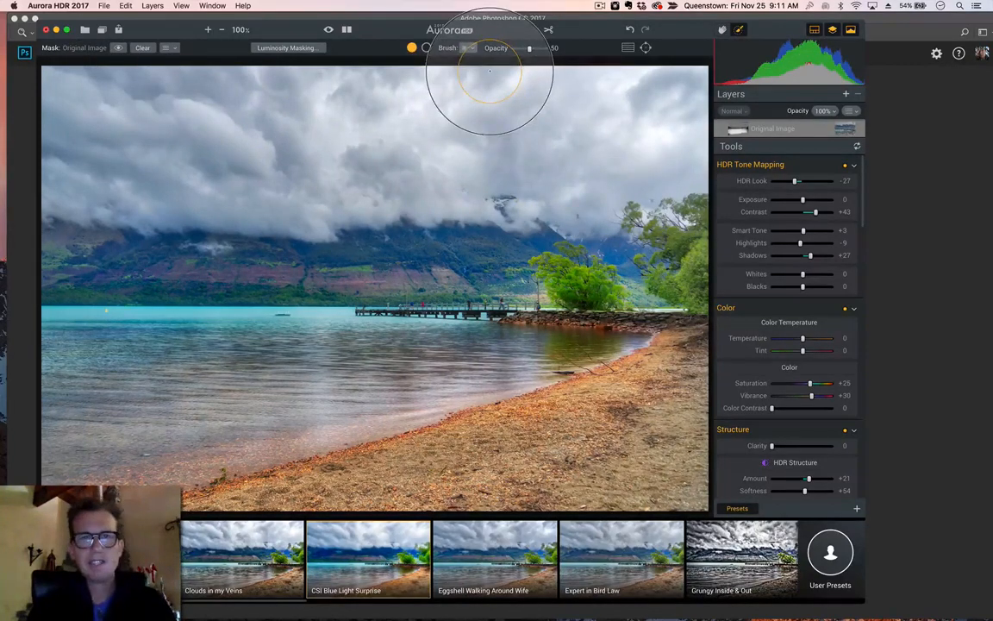
# Compare the edited photo with the original exposure using the before/after preview.
pyautogui.click(328, 31)
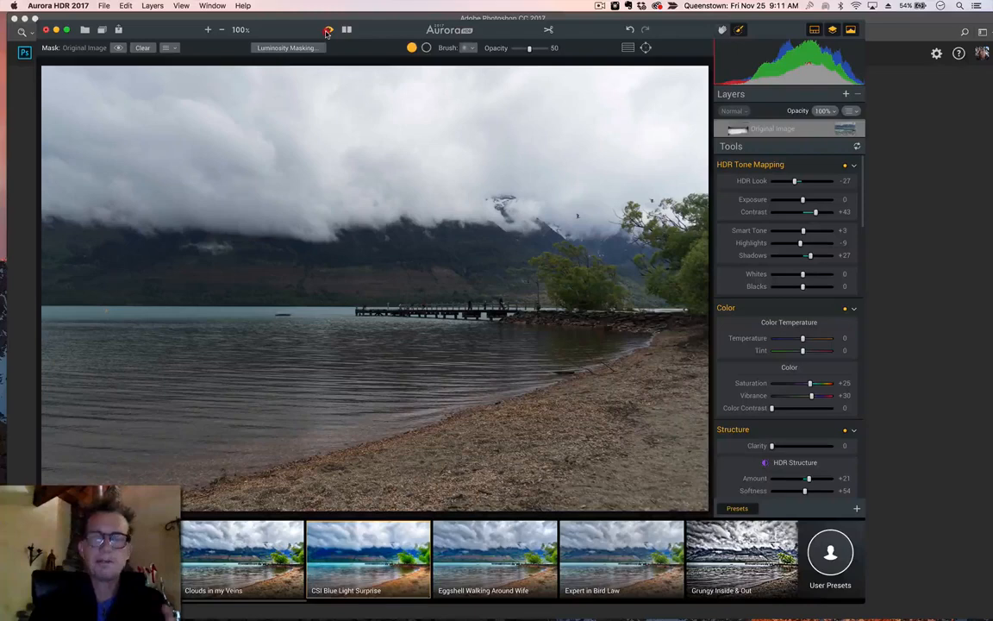
pyautogui.click(327, 31)
pyautogui.click(327, 31)
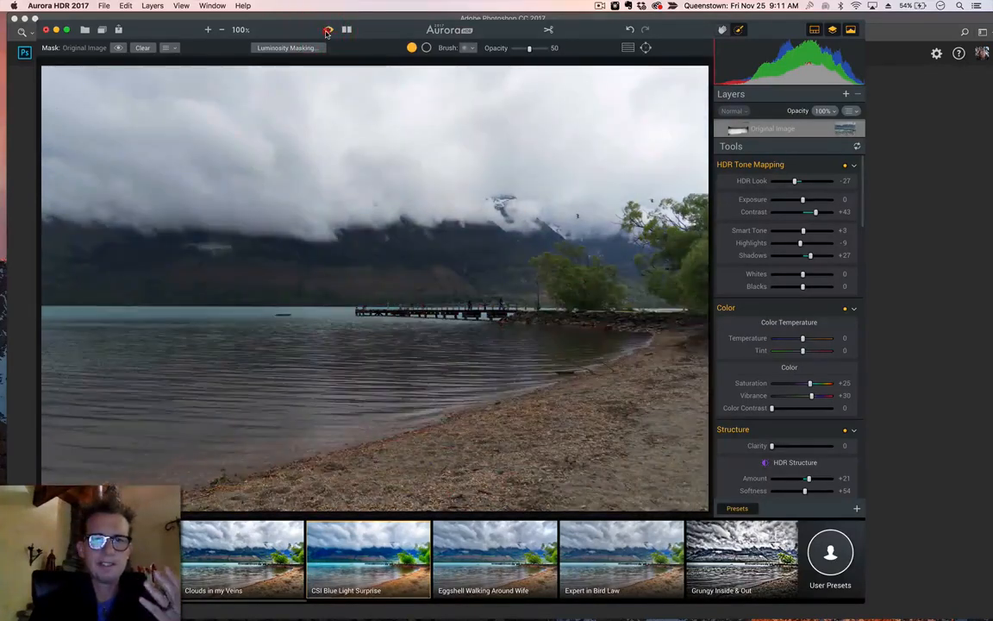
pyautogui.click(328, 31)
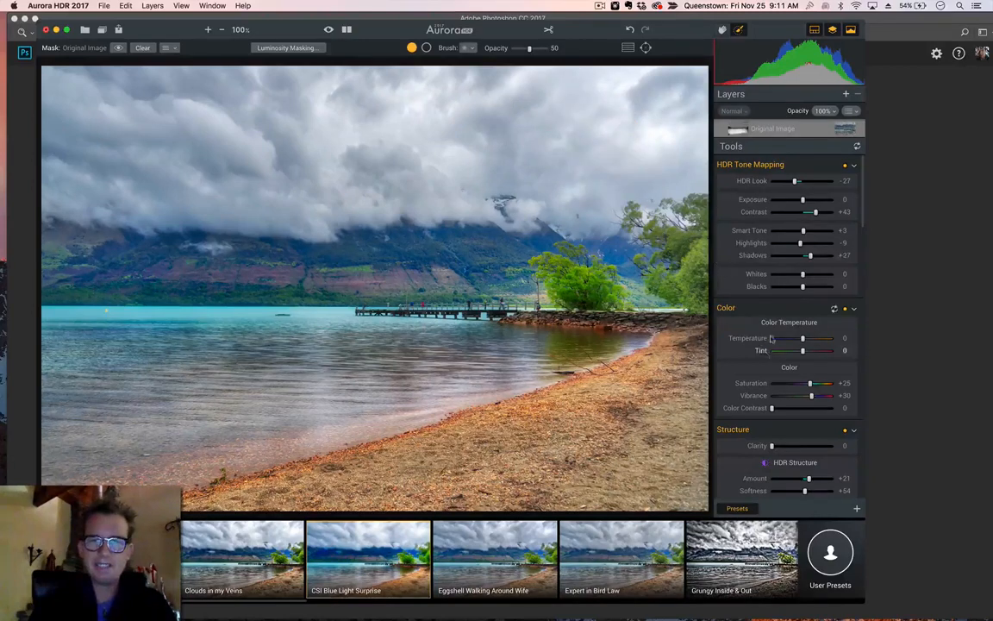
# Add an adjustment layer above the original image and lower its Contrast.
pyautogui.click(845, 94)
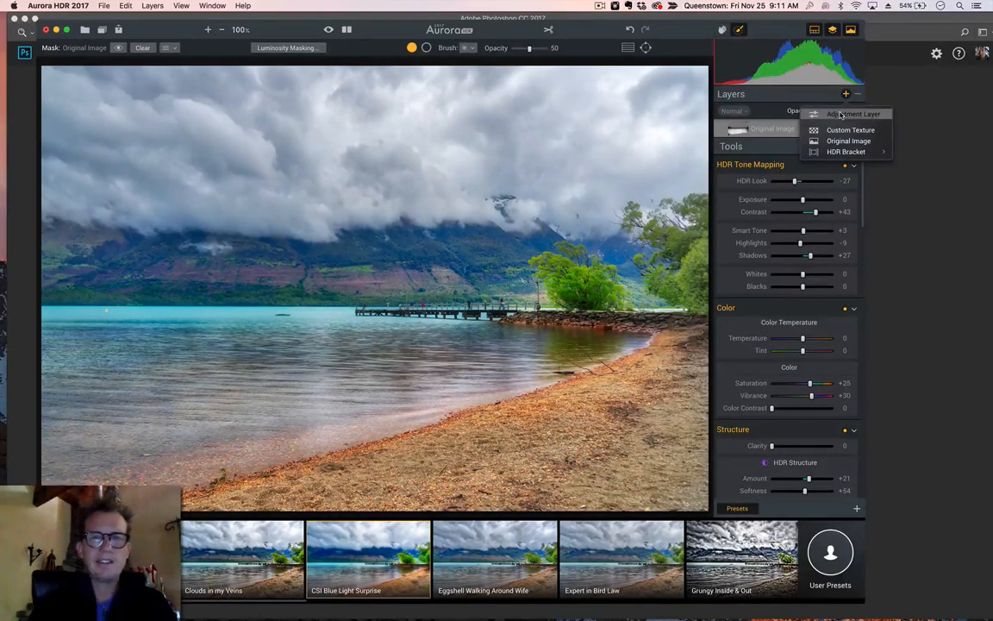
pyautogui.click(840, 115)
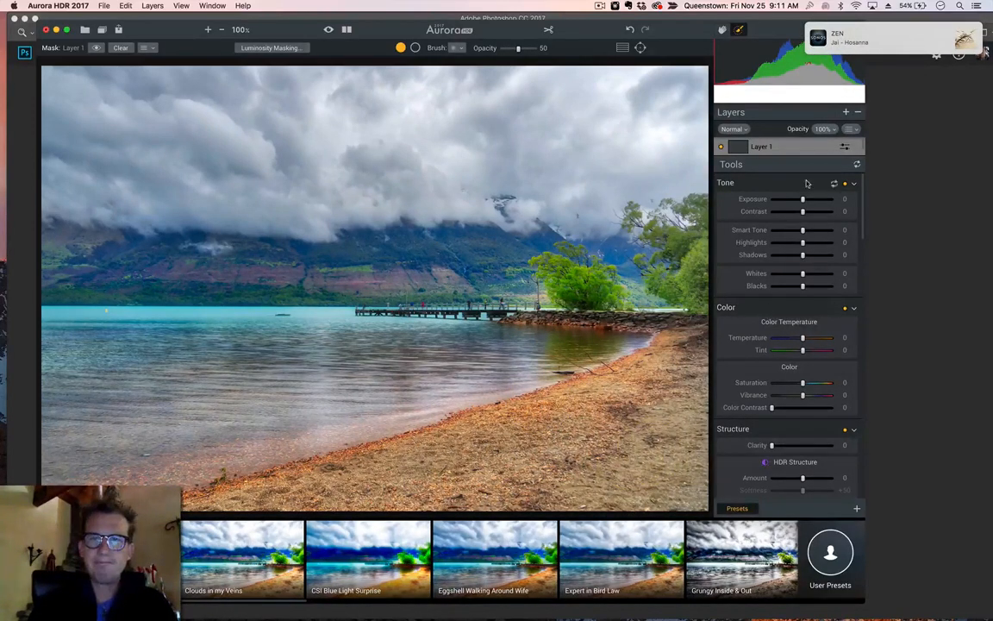
pyautogui.moveTo(847, 67)
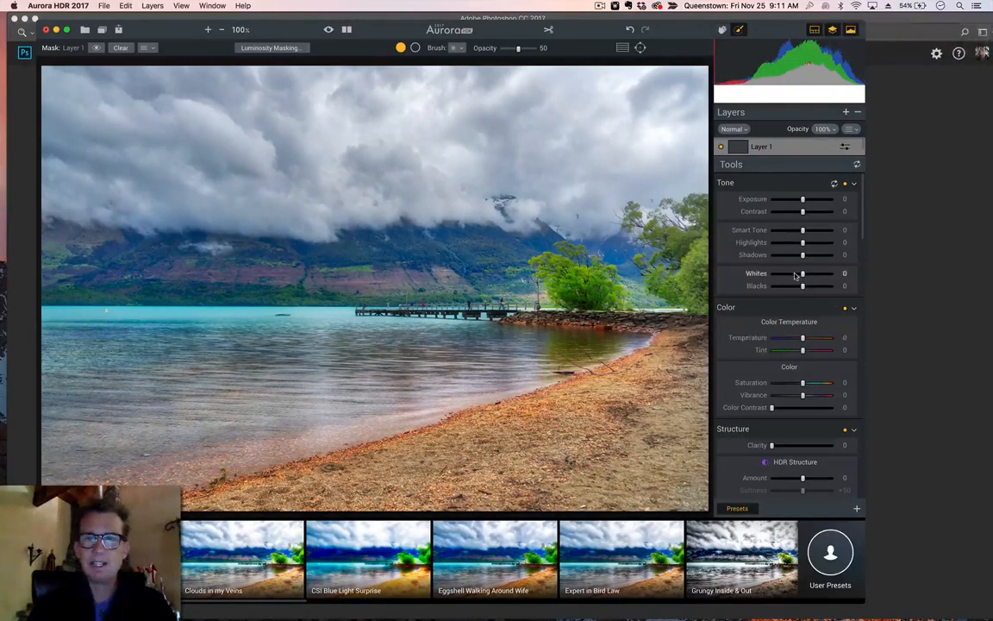
pyautogui.moveTo(803, 211); pyautogui.dragTo(789, 214)
# Set the HDR Denoise Amount on the adjustment layer to 50.
pyautogui.scroll(-3, 787, 285)
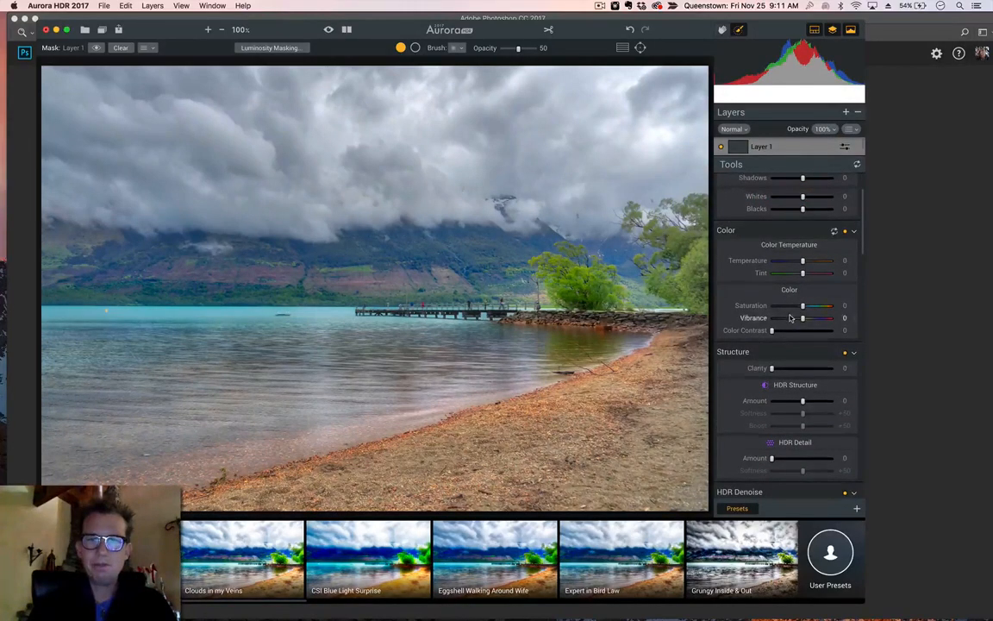
pyautogui.scroll(-5, 793, 388)
pyautogui.click(802, 374)
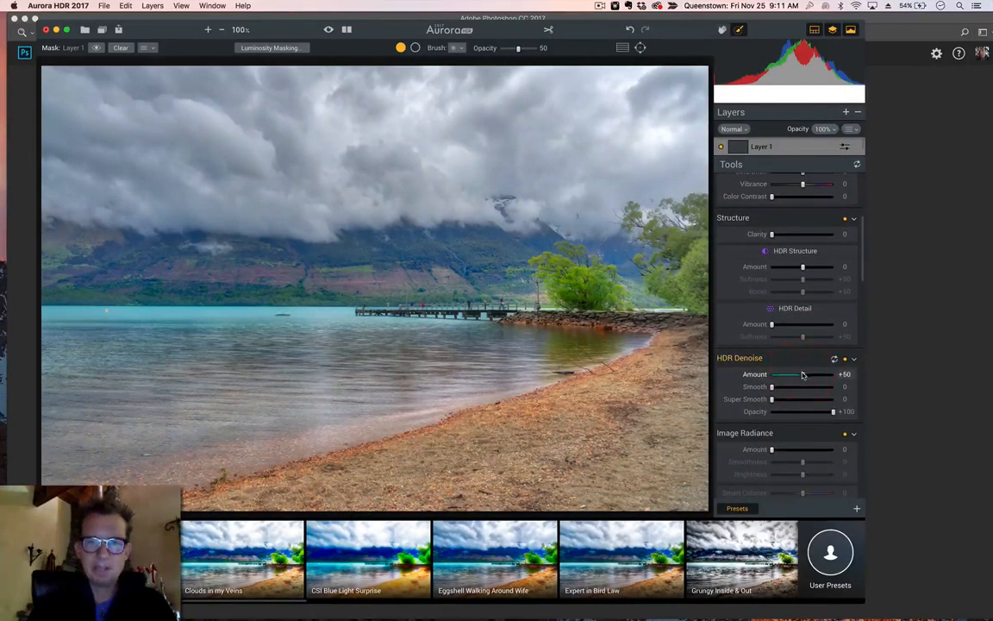
# Set the adjustment layer's HDR Denoise Smooth to 36 and Super Smooth to 56, and its top-area Warmth to 25.
pyautogui.click(794, 386)
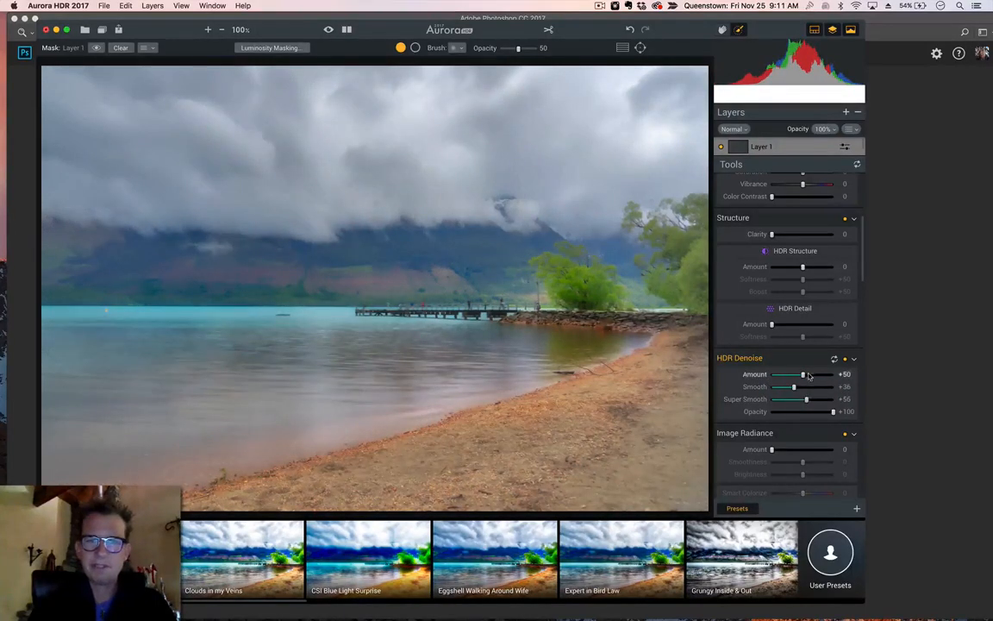
pyautogui.scroll(-10, 797, 414)
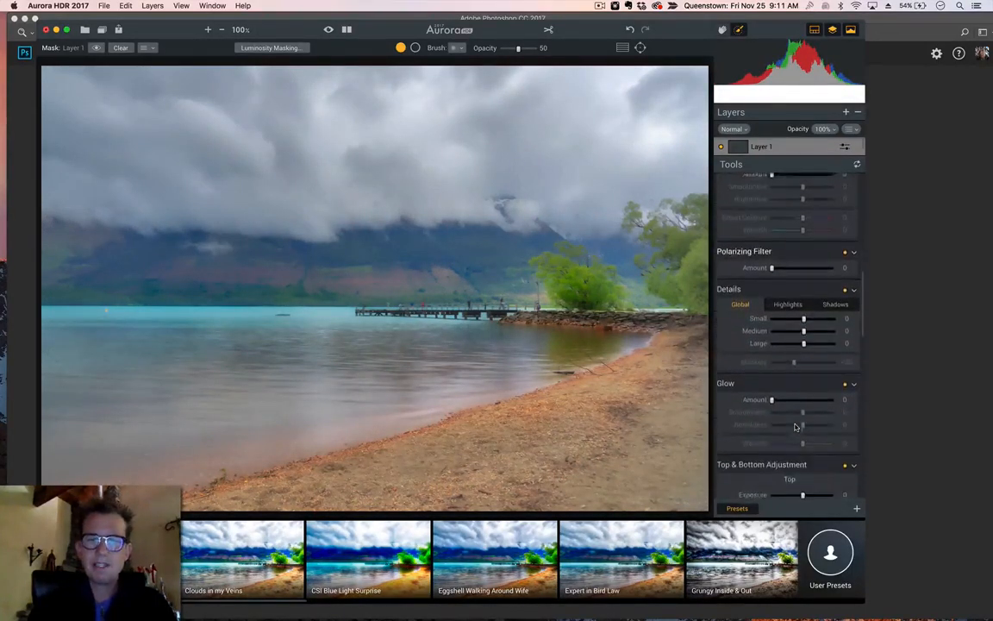
pyautogui.scroll(-5, 796, 426)
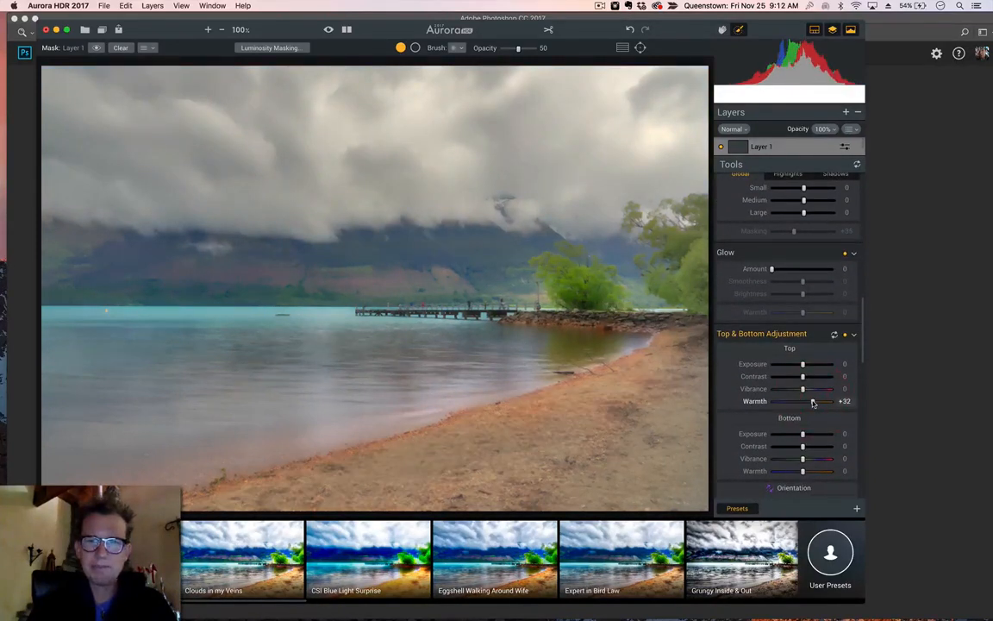
pyautogui.scroll(-5, 807, 414)
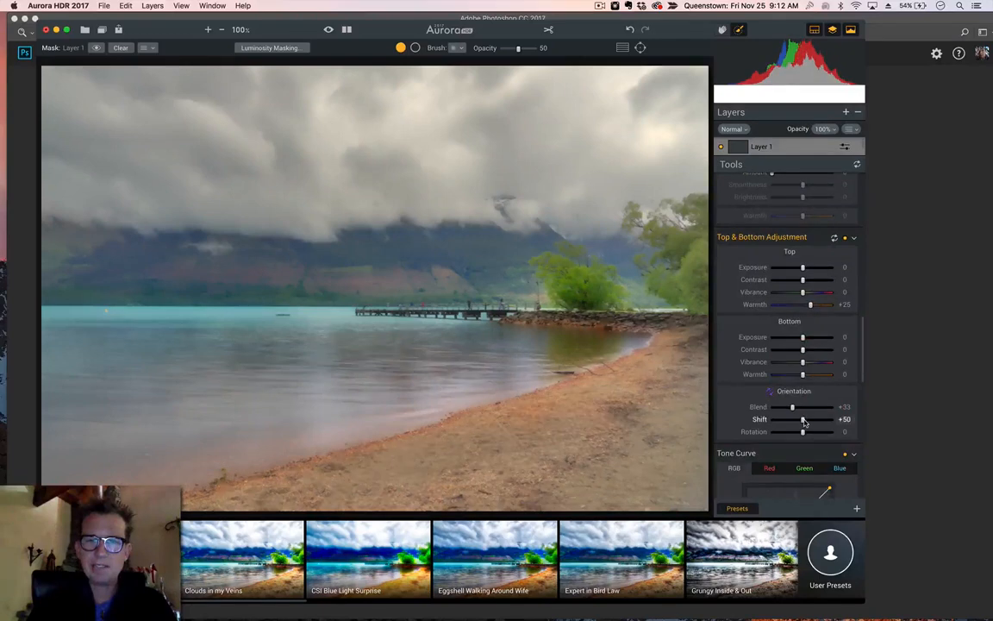
# Set the Top & Bottom orientation Shift to 78 and Rotation to 20, and brush the layer's effect onto the beach.
pyautogui.moveTo(802, 433)
pyautogui.moveTo(803, 433)
pyautogui.mouseDown()
pyautogui.moveTo(805, 419)
pyautogui.moveTo(829, 421)
pyautogui.moveTo(820, 423)
pyautogui.mouseUp()
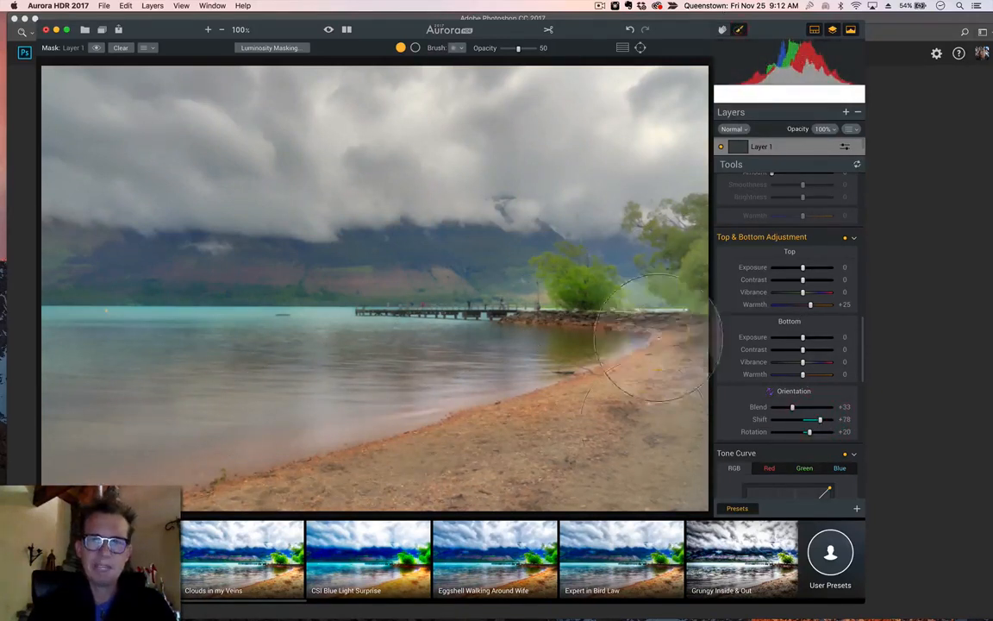
pyautogui.moveTo(480, 480)
pyautogui.mouseDown()
pyautogui.moveTo(359, 443)
pyautogui.moveTo(213, 460)
pyautogui.mouseUp()
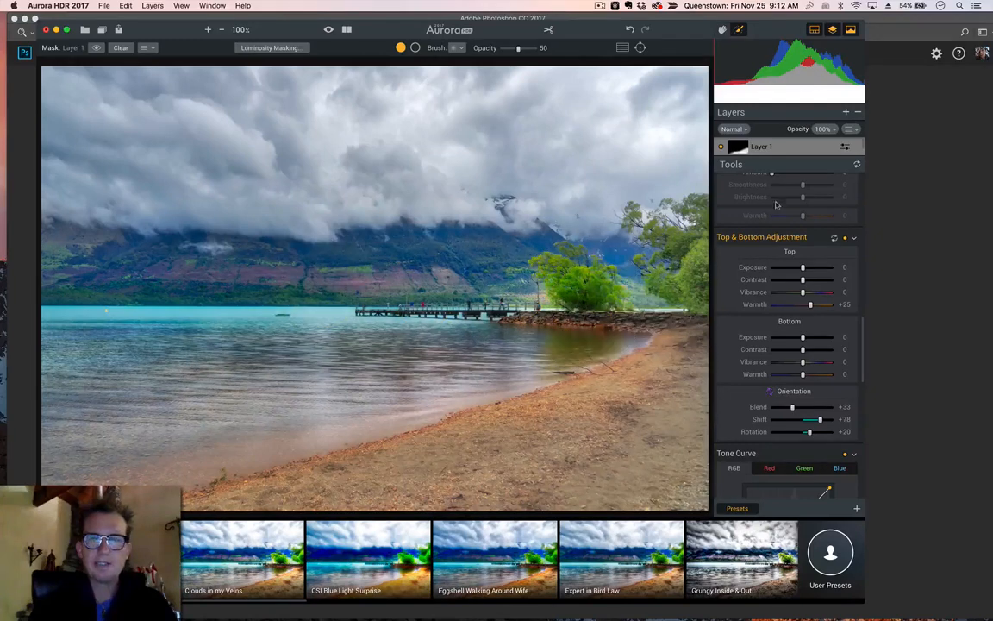
# Add a second adjustment layer with HDR Structure Amount 38, Softness 35 and Boost 73.
pyautogui.click(847, 112)
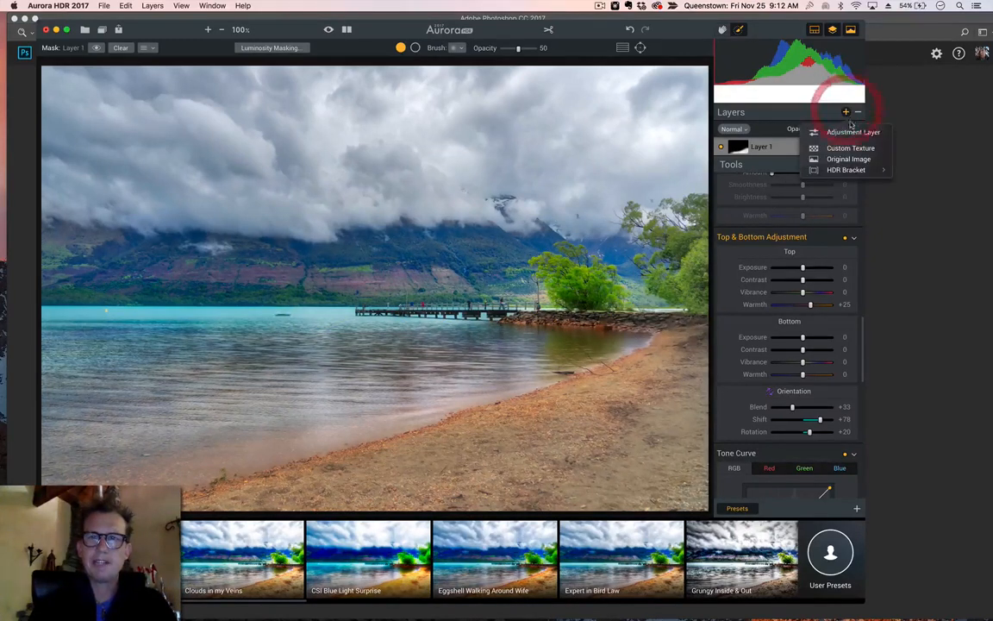
pyautogui.click(827, 130)
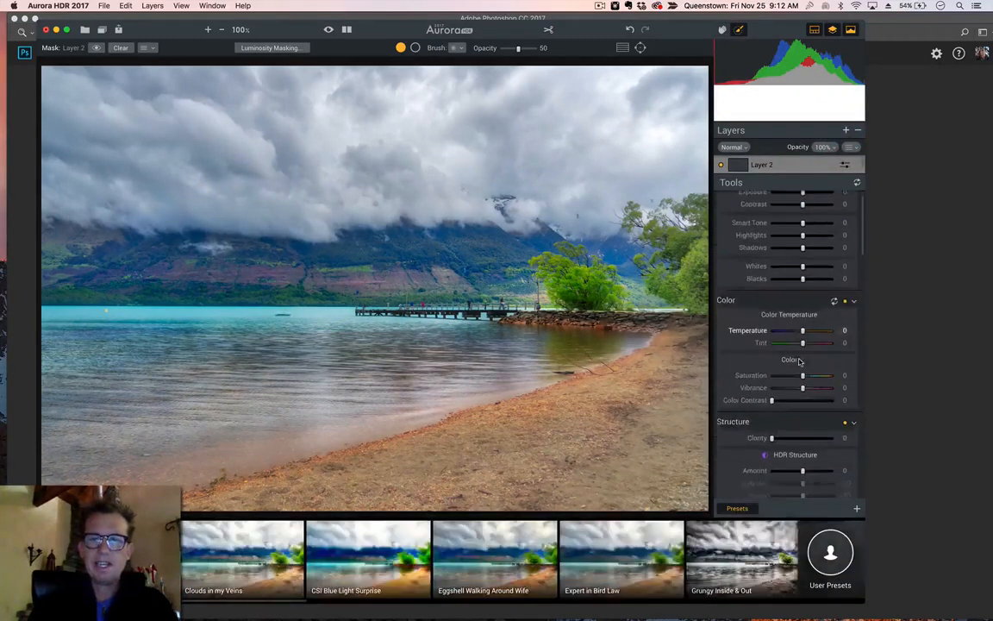
pyautogui.scroll(-5, 800, 362)
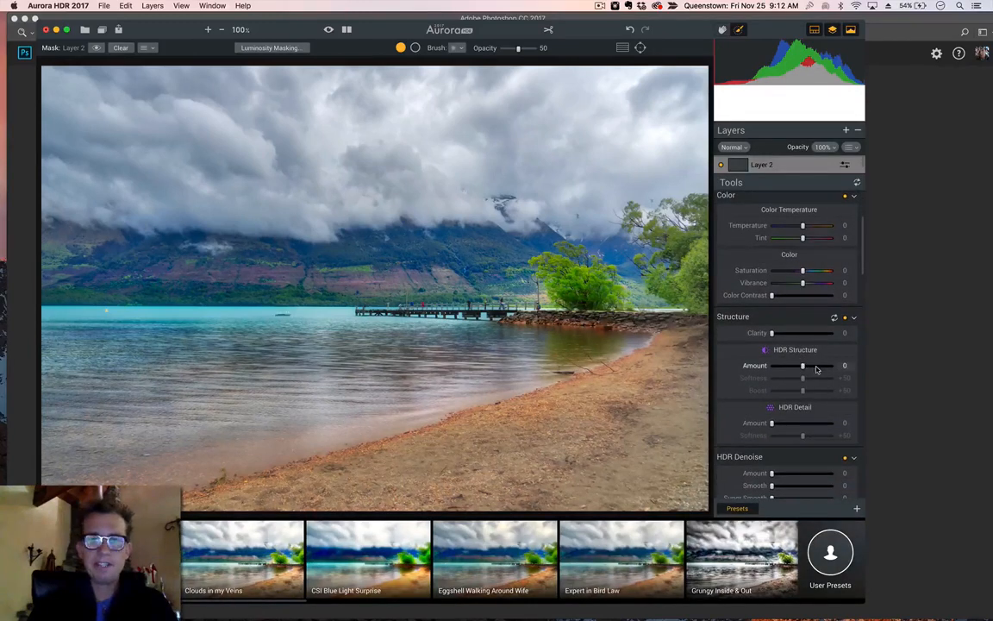
pyautogui.click(816, 366)
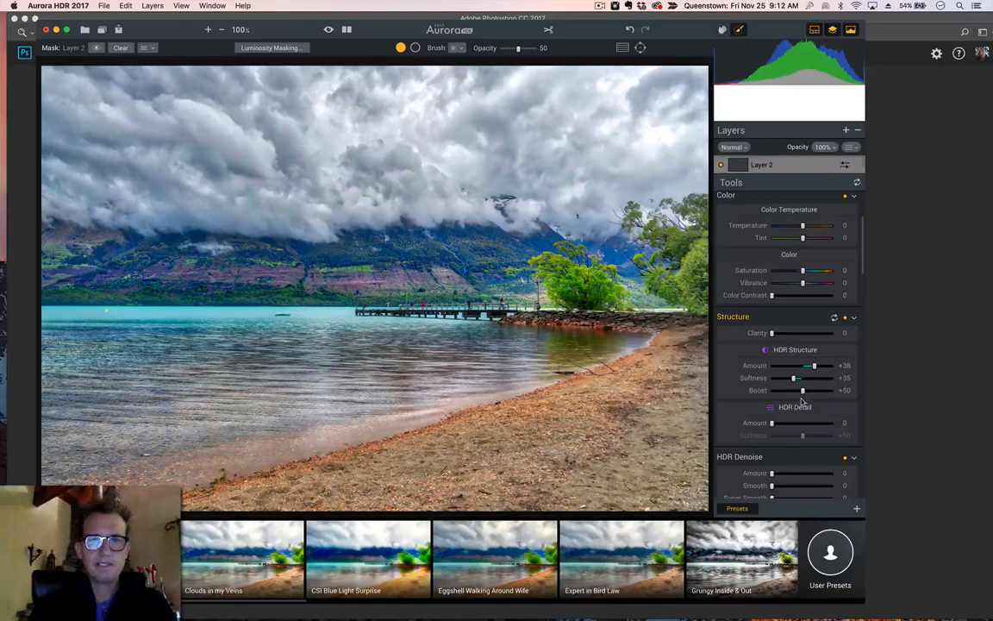
pyautogui.click(817, 390)
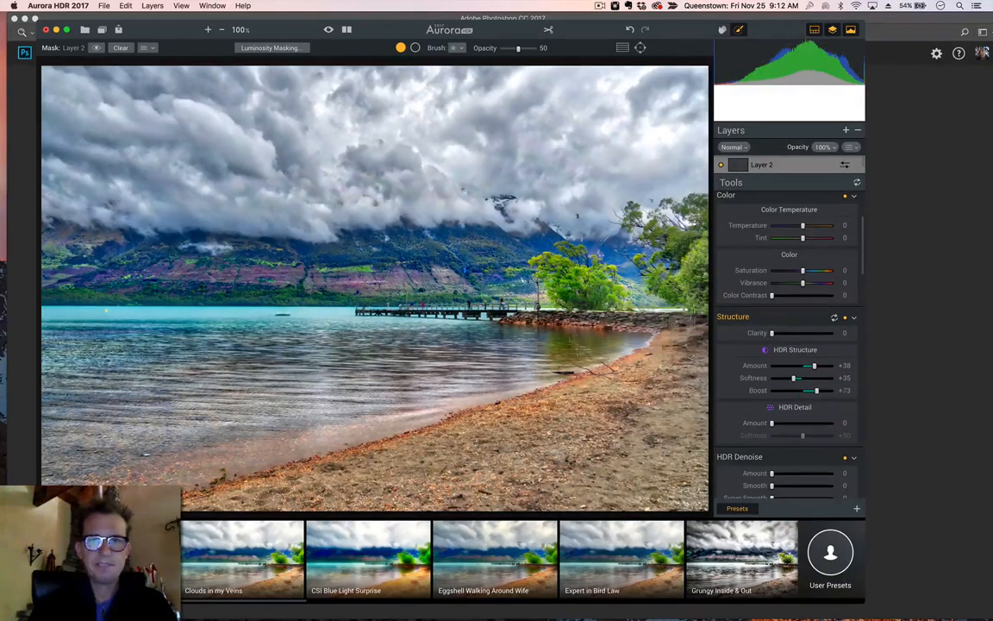
# Reduce the brush size and paint the structure effect across the mountains and the trees near the jetty.
pyautogui.press('[')
pyautogui.press('[')
pyautogui.press('[')
pyautogui.press('[')
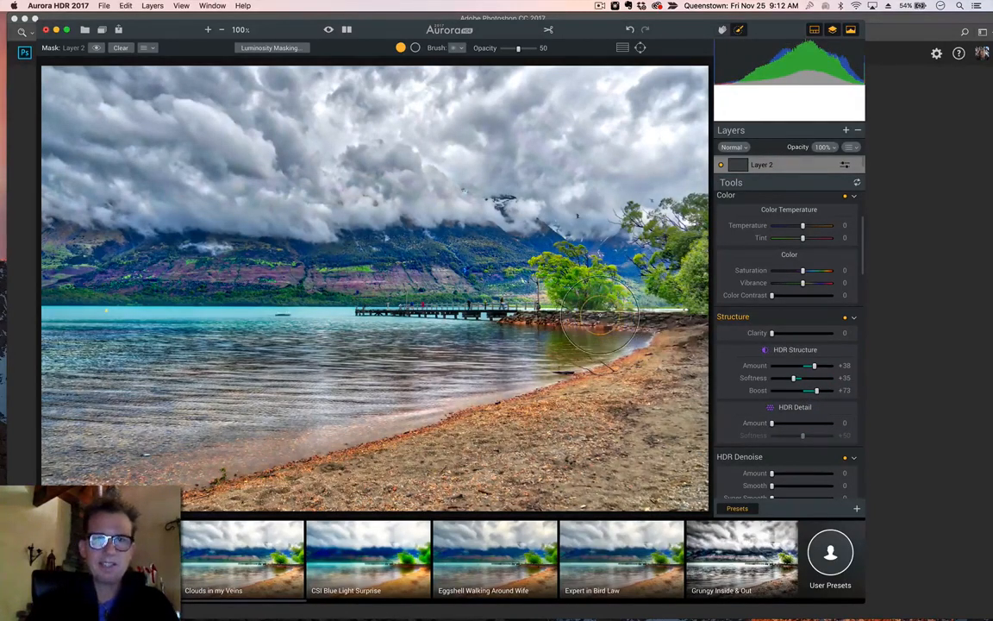
pyautogui.moveTo(569, 258)
pyautogui.mouseDown()
pyautogui.moveTo(574, 281)
pyautogui.moveTo(104, 274)
pyautogui.moveTo(49, 263)
pyautogui.moveTo(627, 271)
pyautogui.moveTo(473, 269)
pyautogui.moveTo(574, 216)
pyautogui.mouseUp()
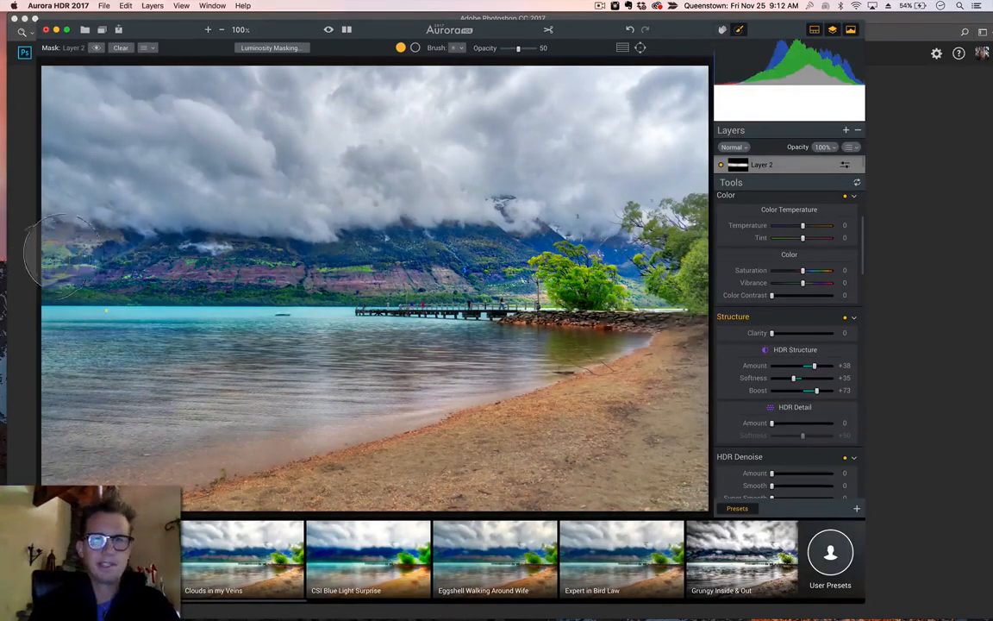
# Add a third adjustment layer with Image Radiance Amount 54 and Smart Colorize 56.
pyautogui.click(845, 130)
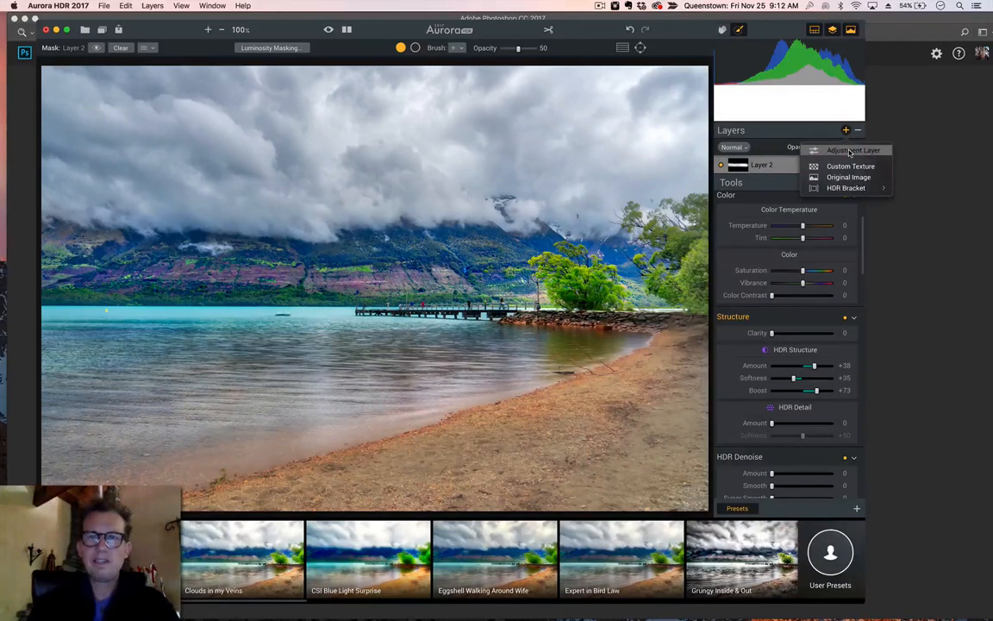
pyautogui.click(849, 151)
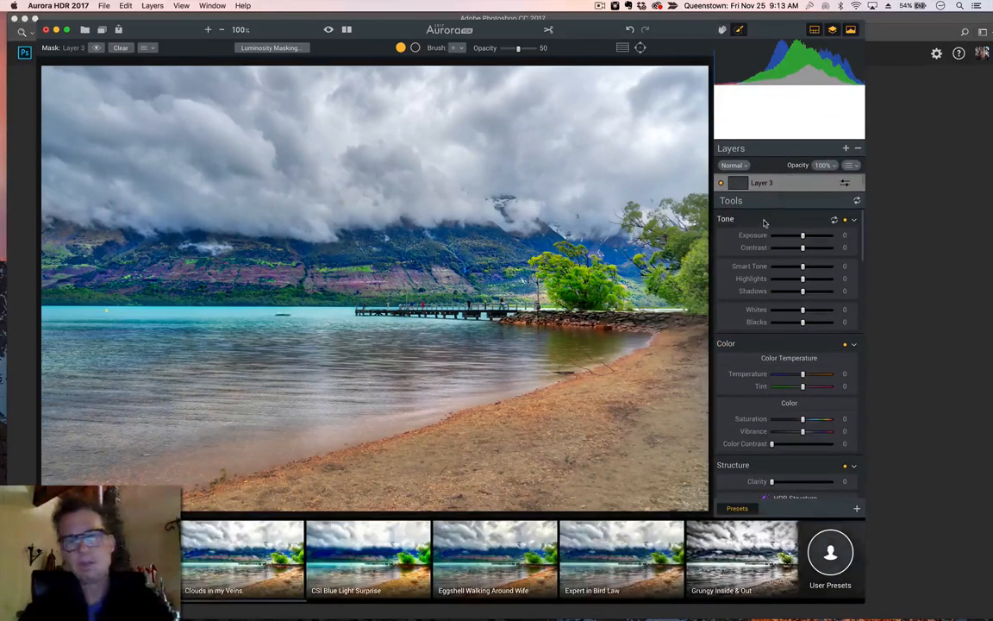
pyautogui.scroll(-3, 775, 334)
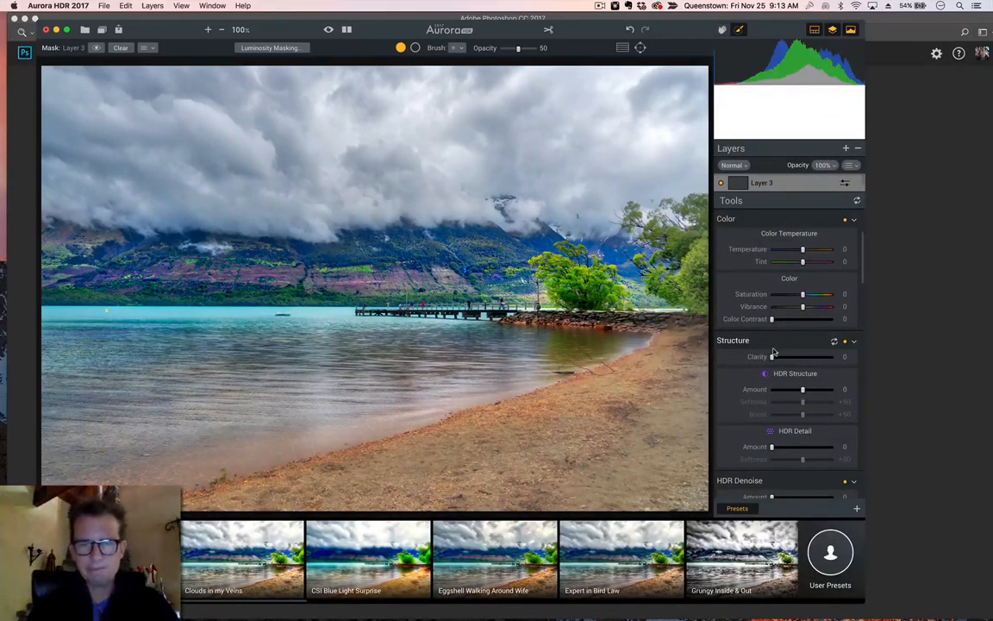
pyautogui.scroll(-6, 774, 352)
pyautogui.moveTo(772, 326); pyautogui.dragTo(794, 327)
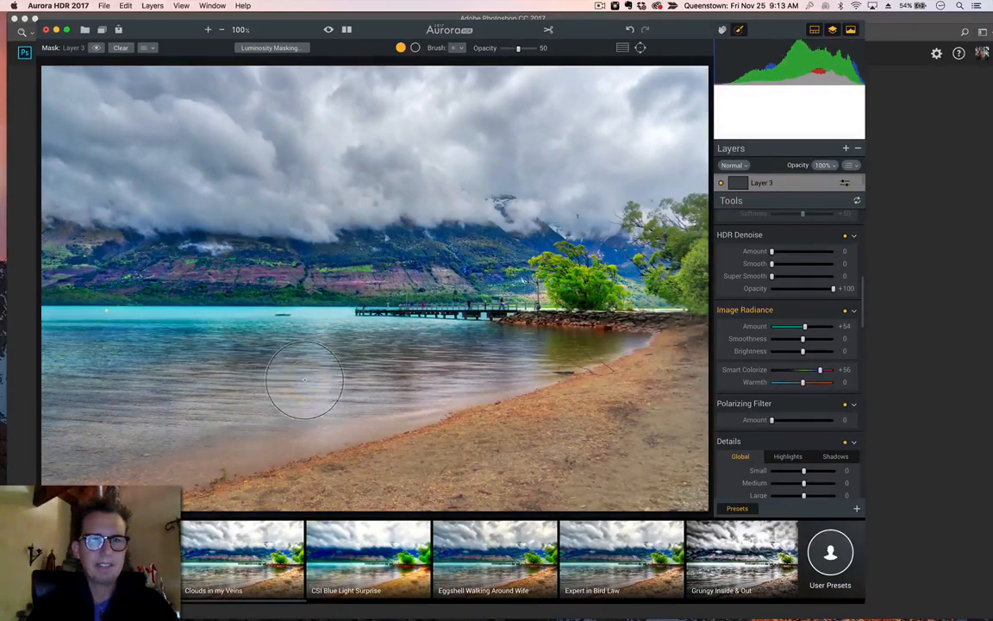
# Brush the radiance effect onto the water, the beach, the mountainside and parts of the clouds.
pyautogui.moveTo(304, 379)
pyautogui.mouseDown()
pyautogui.moveTo(360, 403)
pyautogui.moveTo(155, 454)
pyautogui.moveTo(283, 470)
pyautogui.moveTo(573, 381)
pyautogui.moveTo(443, 418)
pyautogui.moveTo(565, 414)
pyautogui.mouseUp()
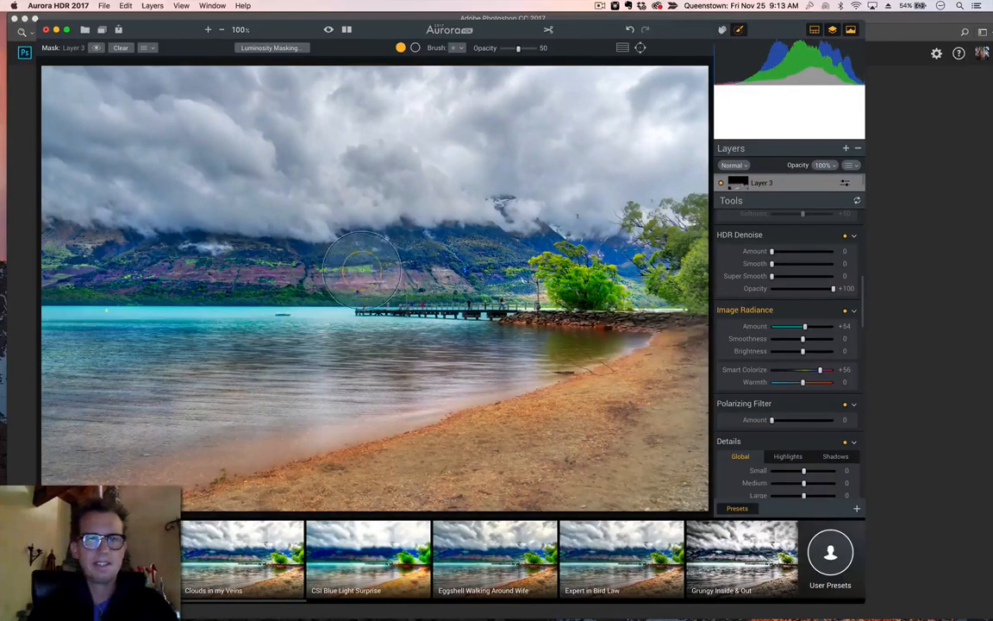
pyautogui.moveTo(362, 269)
pyautogui.mouseDown()
pyautogui.moveTo(143, 258)
pyautogui.moveTo(82, 271)
pyautogui.moveTo(17, 226)
pyautogui.moveTo(254, 262)
pyautogui.mouseUp()
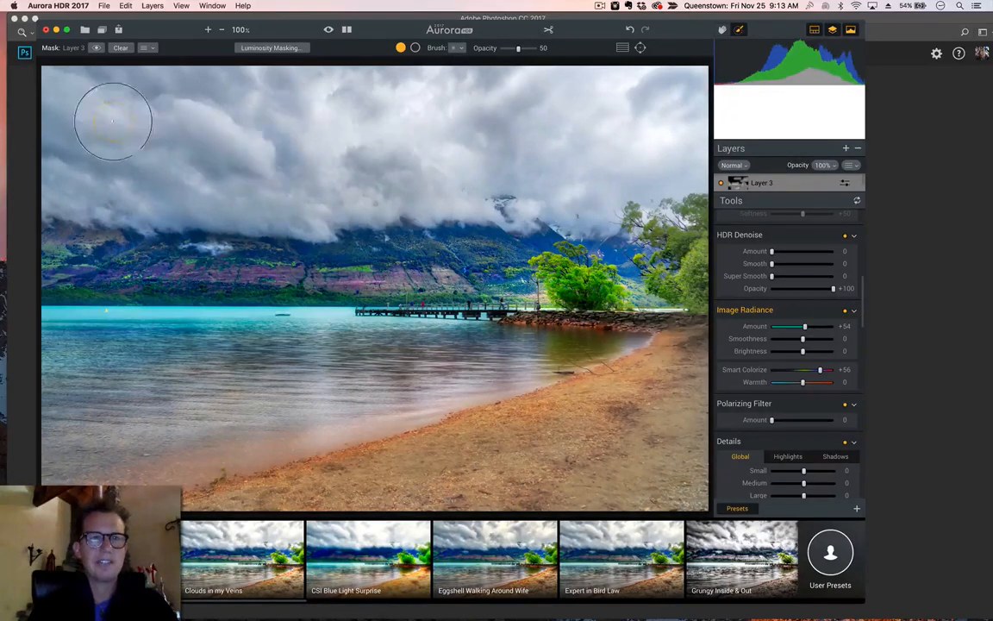
# Inspect the third layer's painted mask overlay and compare the edit with the original photo.
pyautogui.click(95, 48)
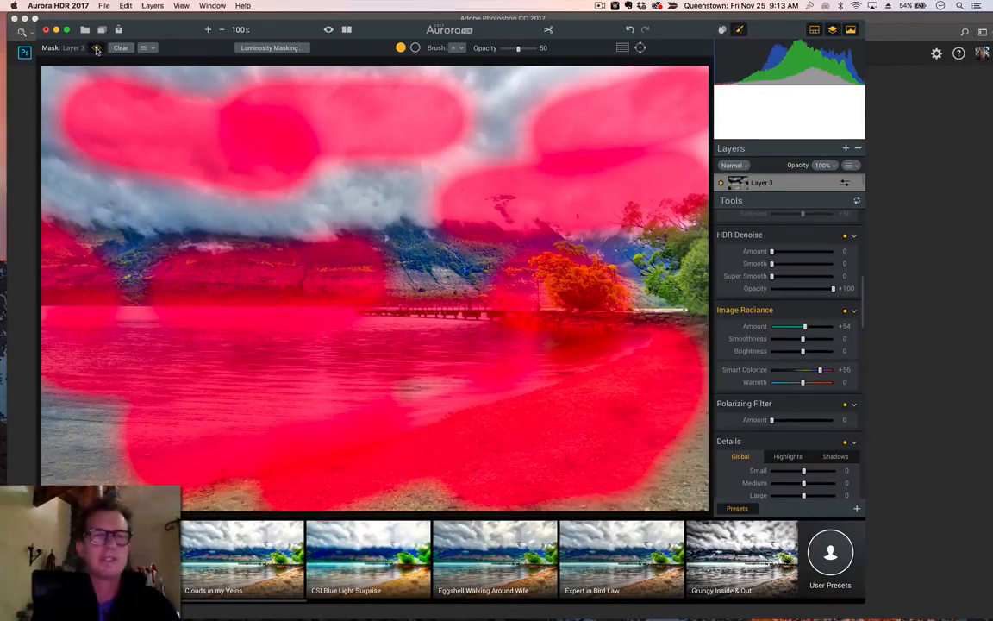
pyautogui.click(96, 49)
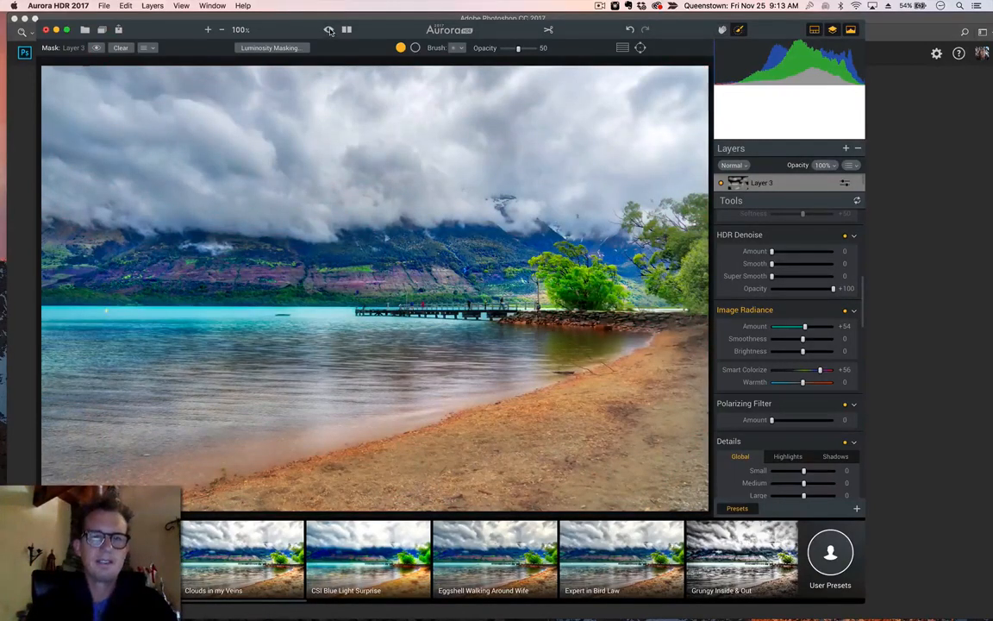
pyautogui.click(328, 30)
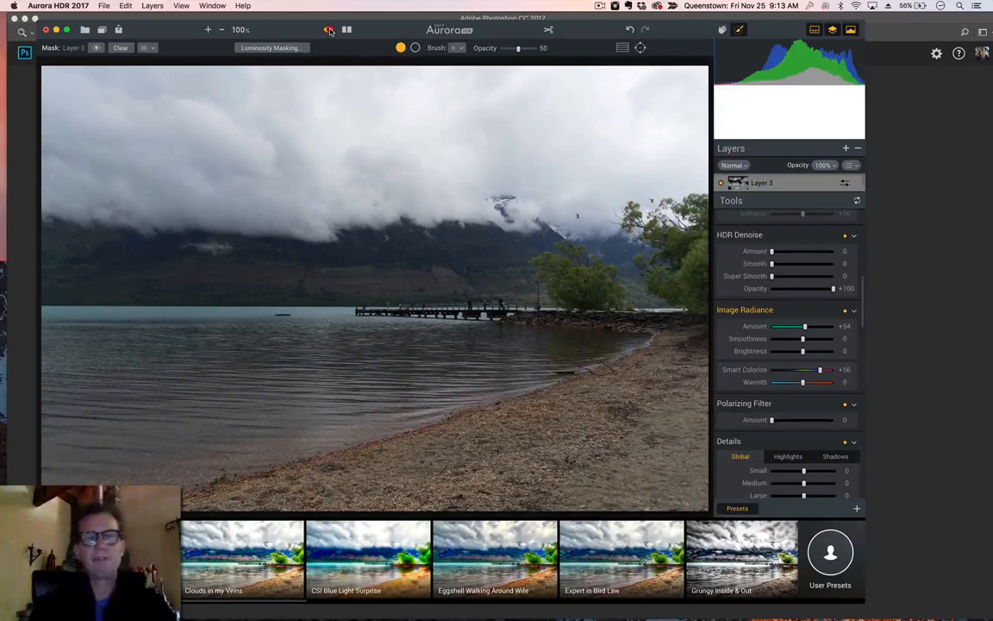
pyautogui.click(329, 30)
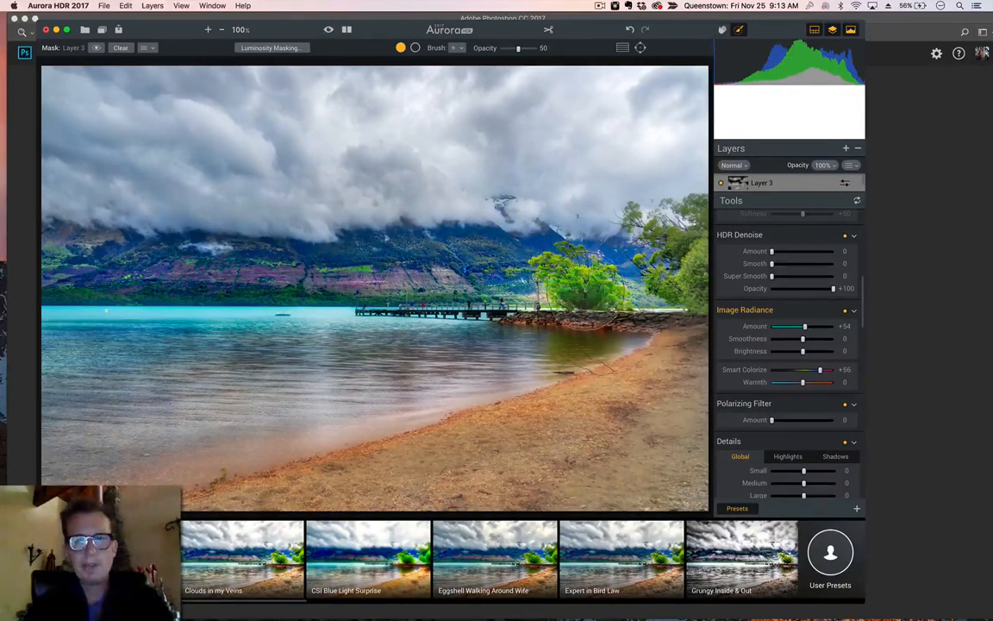
# Add a fourth adjustment layer with Saturation -47 and brush it onto the bright green tree beside the jetty.
pyautogui.click(846, 149)
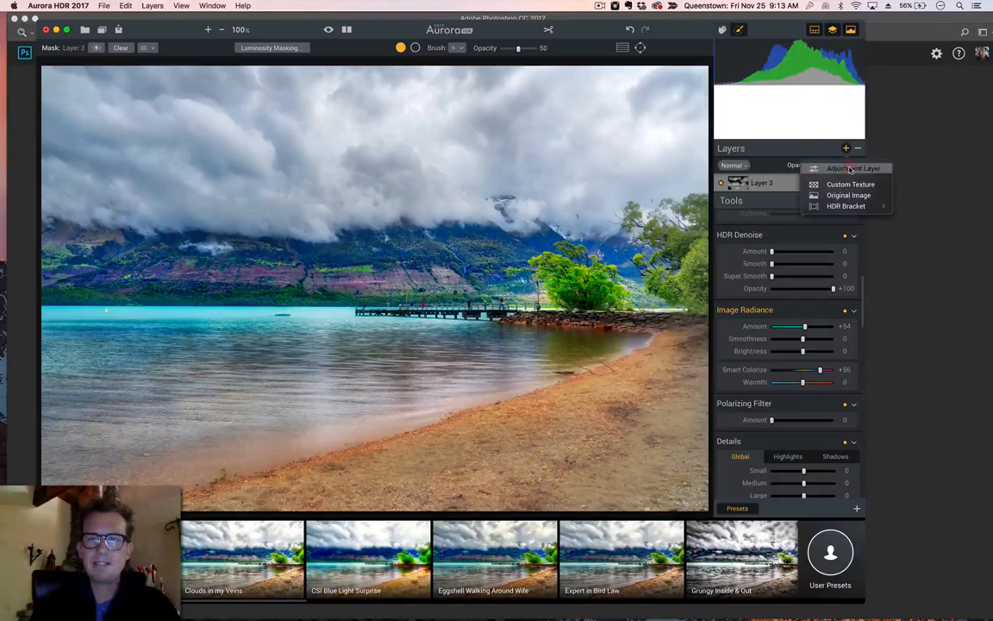
pyautogui.click(838, 163)
pyautogui.scroll(-3, 821, 409)
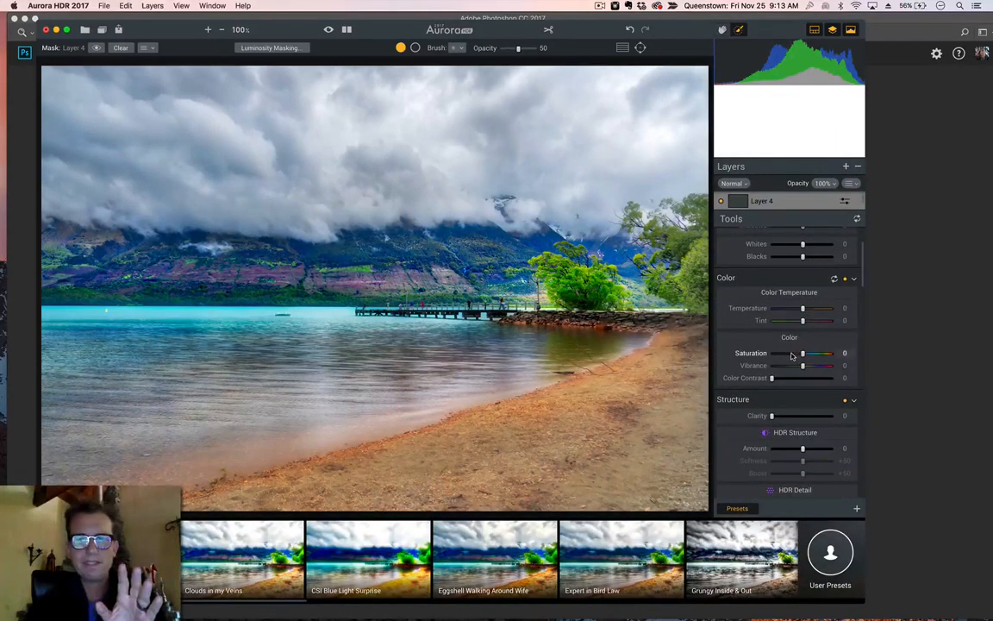
pyautogui.click(791, 354)
pyautogui.moveTo(788, 356); pyautogui.dragTo(787, 356)
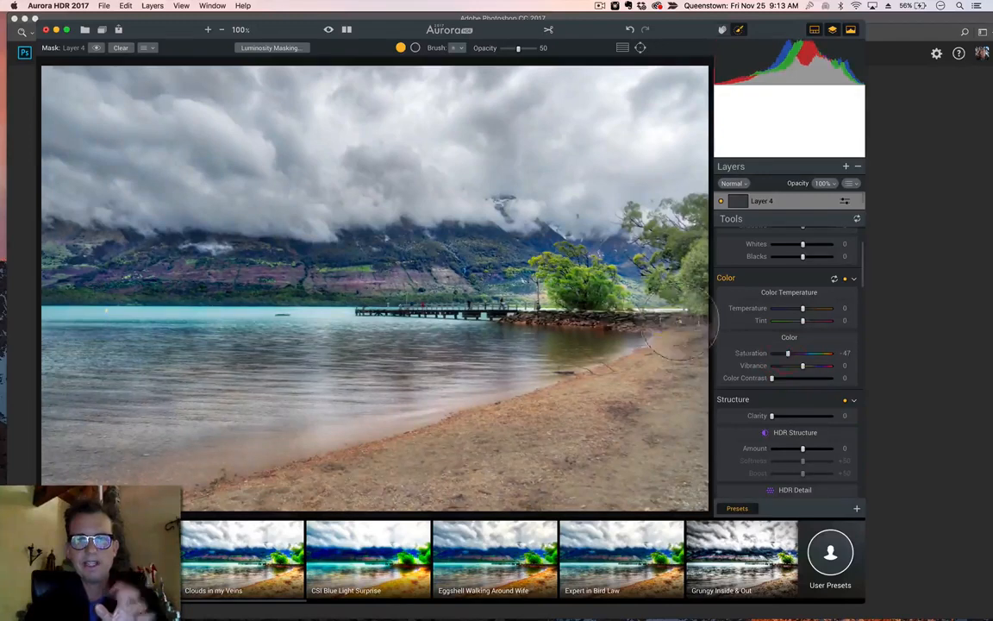
pyautogui.moveTo(571, 281)
pyautogui.mouseDown()
pyautogui.moveTo(556, 277)
pyautogui.moveTo(619, 289)
pyautogui.moveTo(559, 280)
pyautogui.moveTo(620, 281)
pyautogui.moveTo(580, 280)
pyautogui.mouseUp()
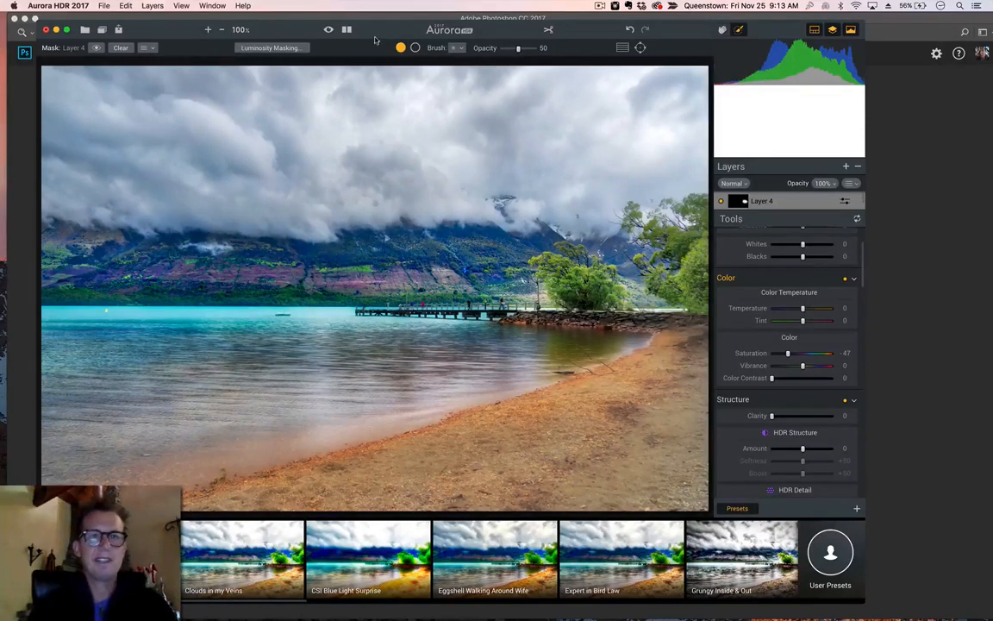
# Compare the edit with the original photo and check the desaturation layer's effect by toggling its visibility.
pyautogui.click(328, 30)
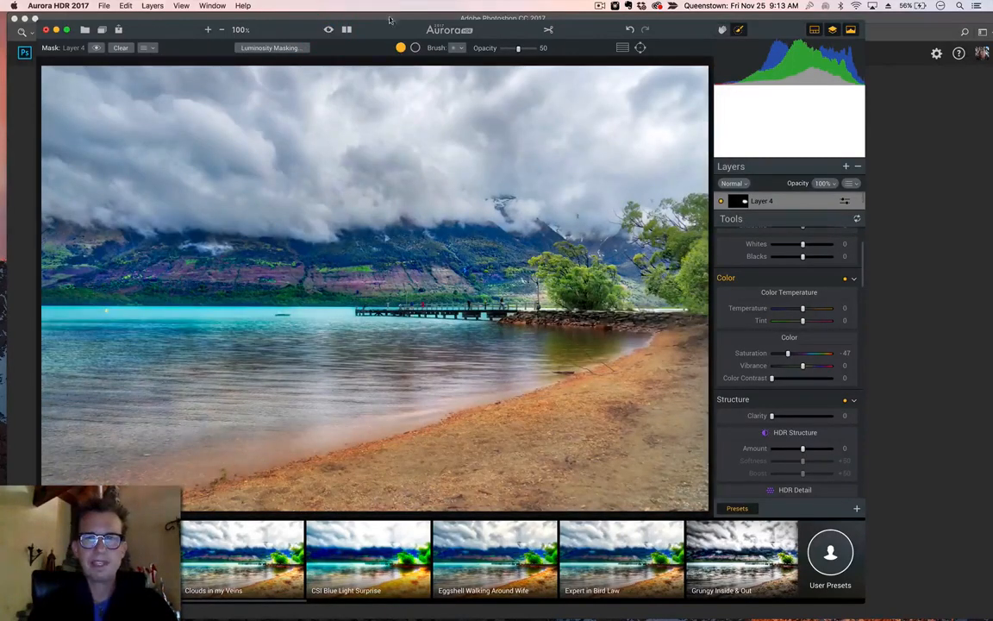
pyautogui.click(722, 203)
pyautogui.click(722, 202)
pyautogui.click(722, 202)
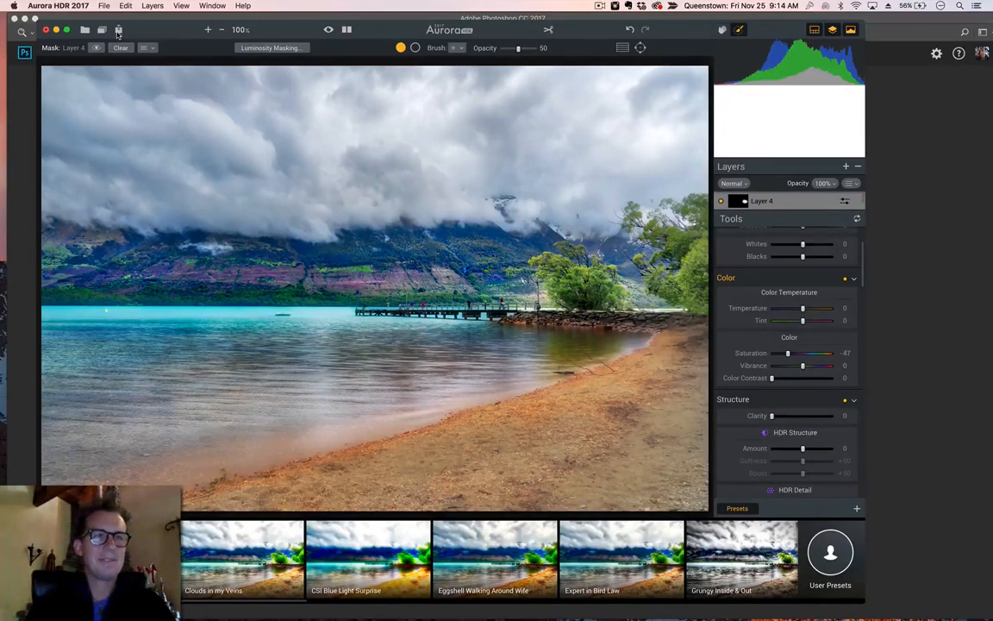
# Export the image as QT Fun (155 of 237)_HDR.jpeg to the Completed folder, in sRGB at original size and high quality.
pyautogui.click(118, 32)
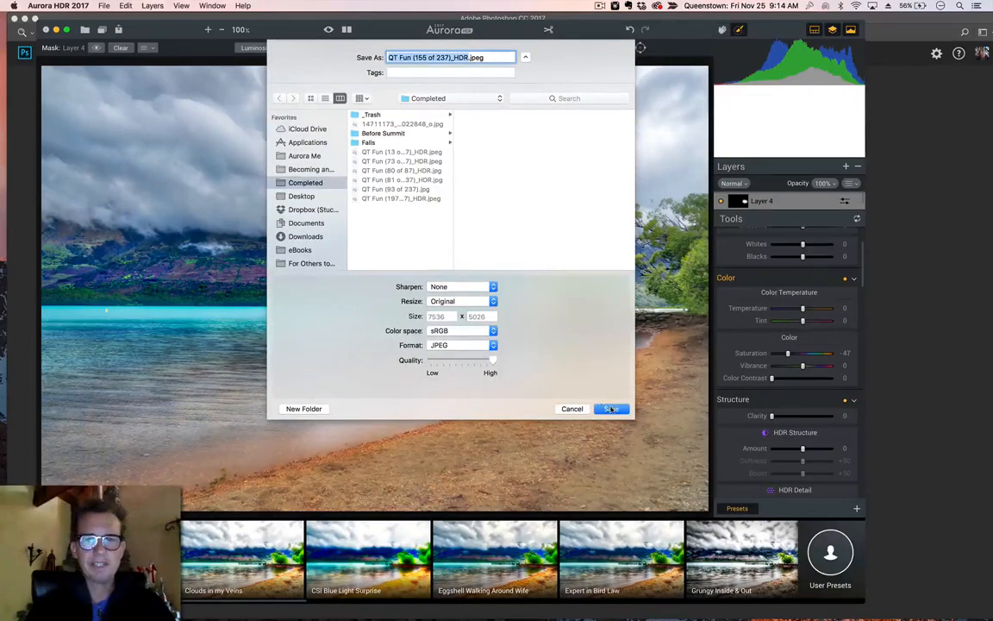
pyautogui.click(610, 408)
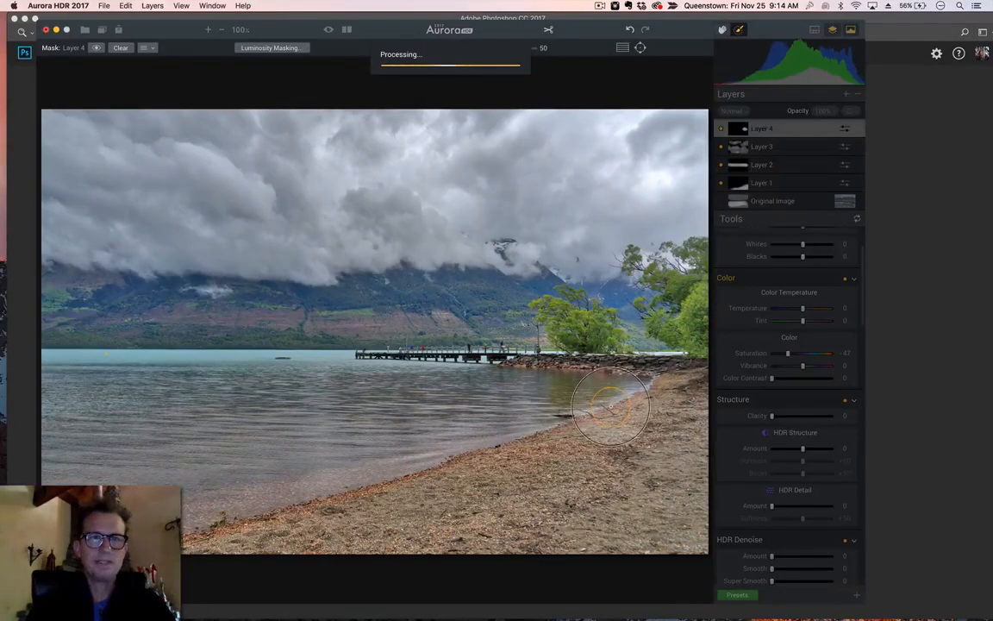
# Switch to Adobe Bridge and open QT Fun (13 of 87)_HDR.jpeg from the Completed folder in Photoshop.
pyautogui.moveTo(240, 613)
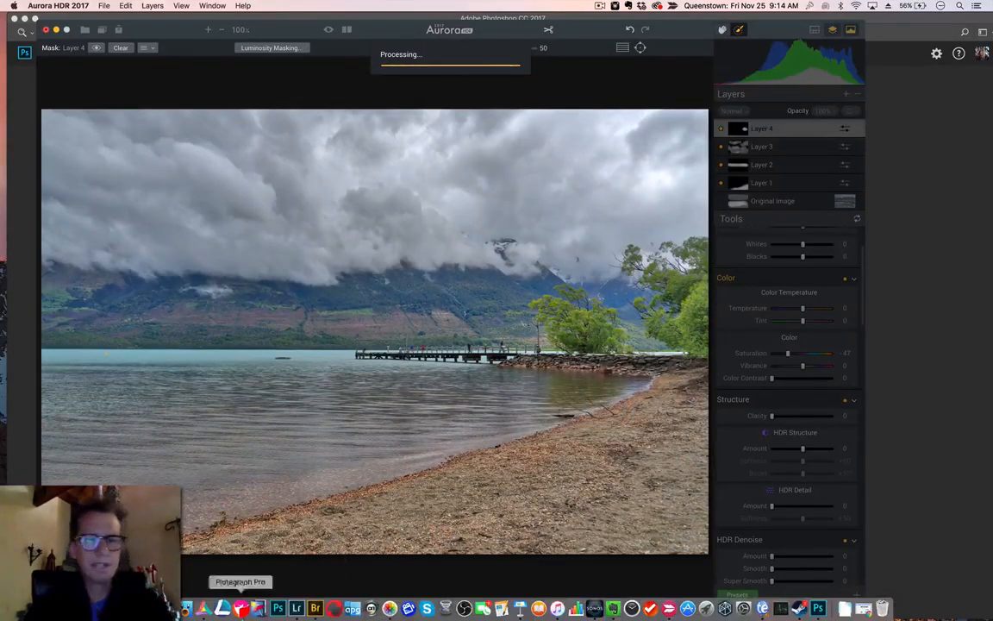
pyautogui.click(318, 613)
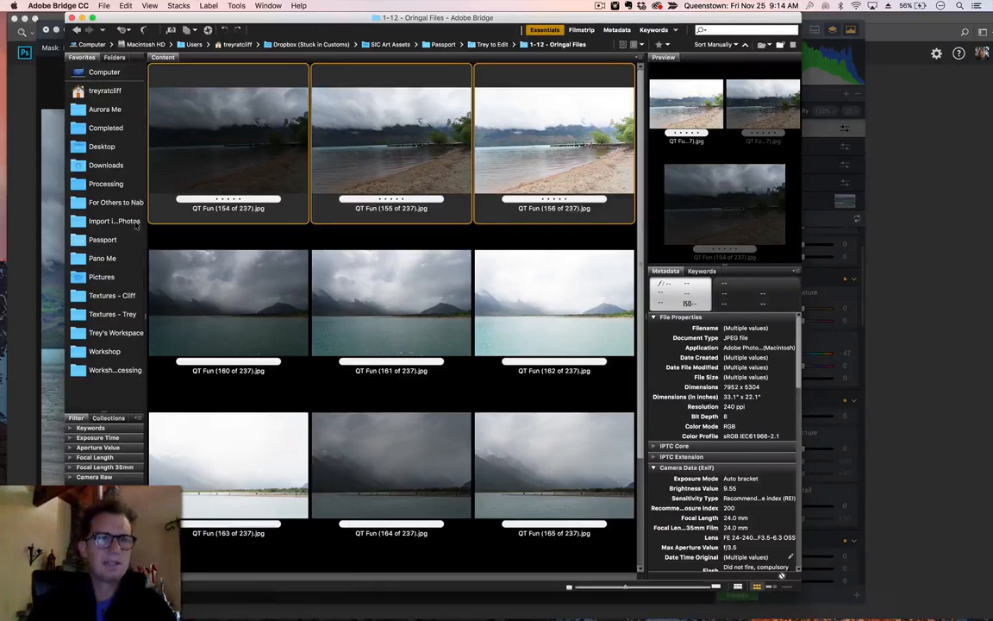
pyautogui.click(109, 129)
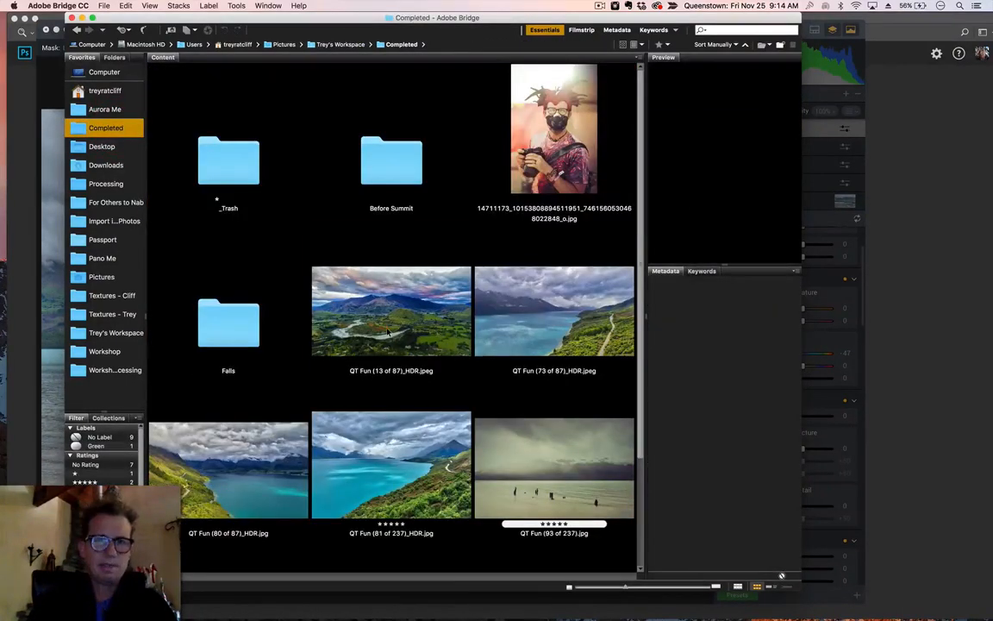
pyautogui.click(388, 332)
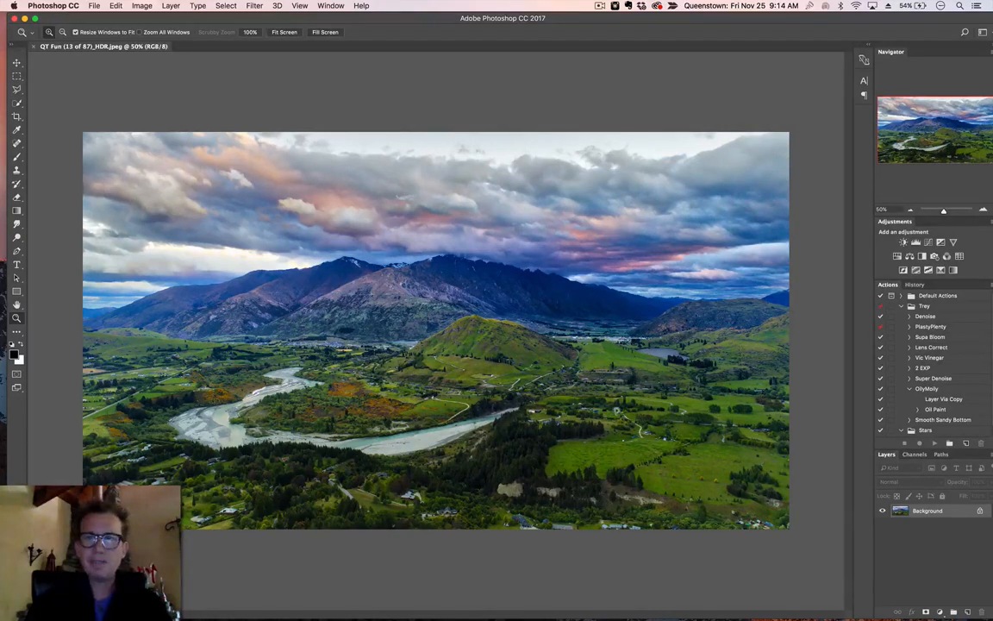
# Inspect the mountains, green hill and river at 100% zoom, and return to the 50% view of the whole photo.
pyautogui.click(983, 211)
pyautogui.click(984, 212)
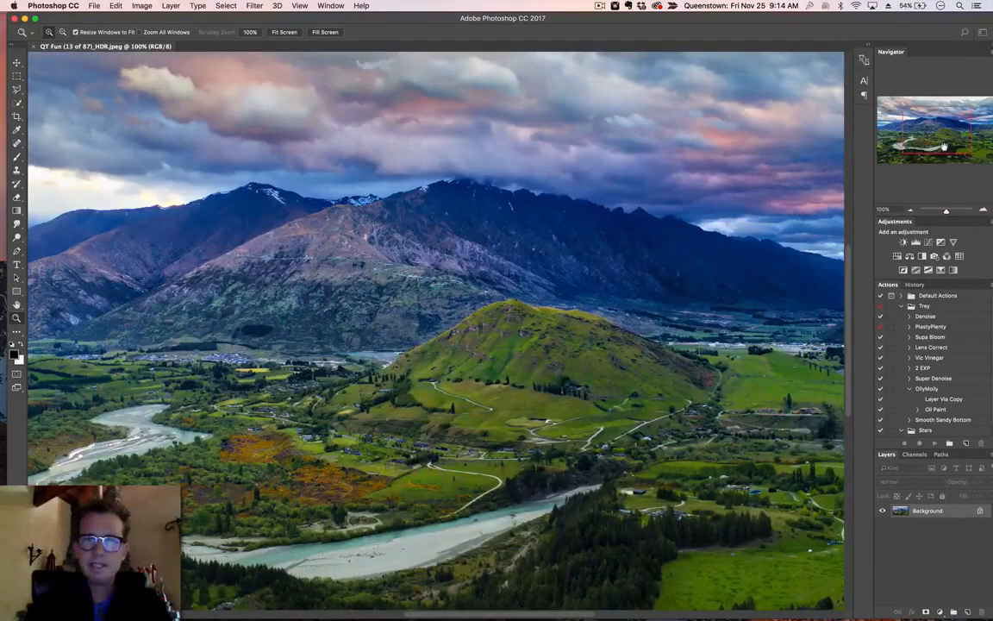
pyautogui.moveTo(944, 147)
pyautogui.mouseDown()
pyautogui.moveTo(941, 160)
pyautogui.moveTo(955, 160)
pyautogui.moveTo(938, 158)
pyautogui.moveTo(939, 148)
pyautogui.mouseUp()
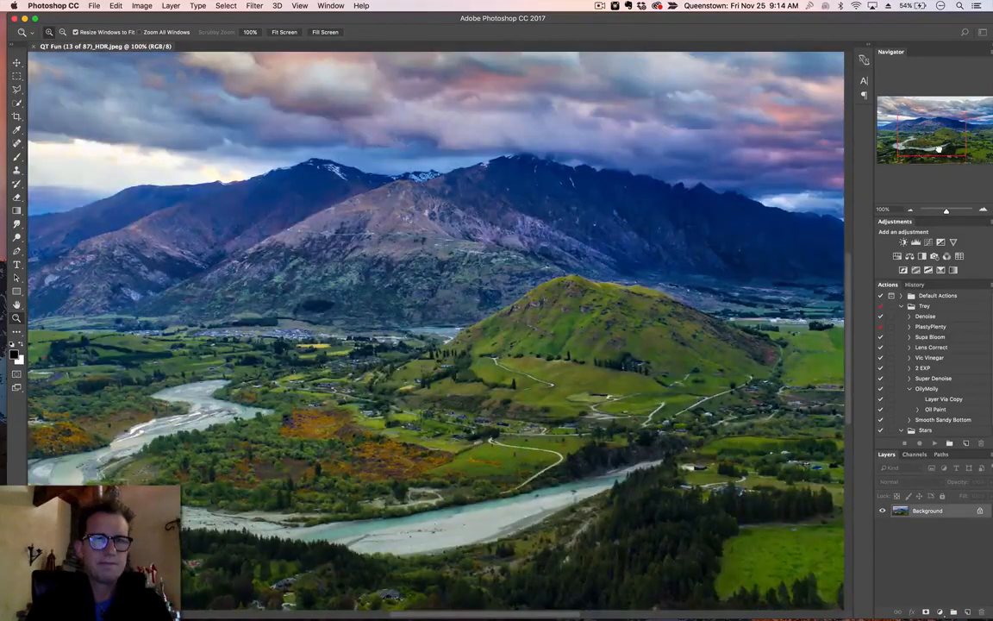
pyautogui.click(910, 211)
pyautogui.click(910, 210)
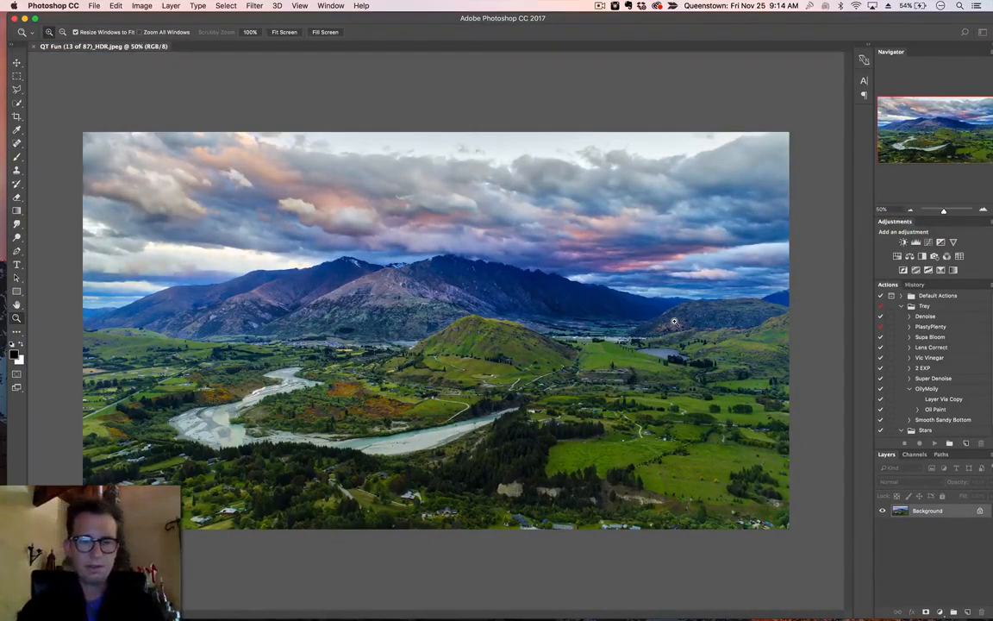
# Enlarge the canvas height to 16 inches with the bottom-centre anchor, so the white space is added above the sky.
pyautogui.press('super+alt+c')
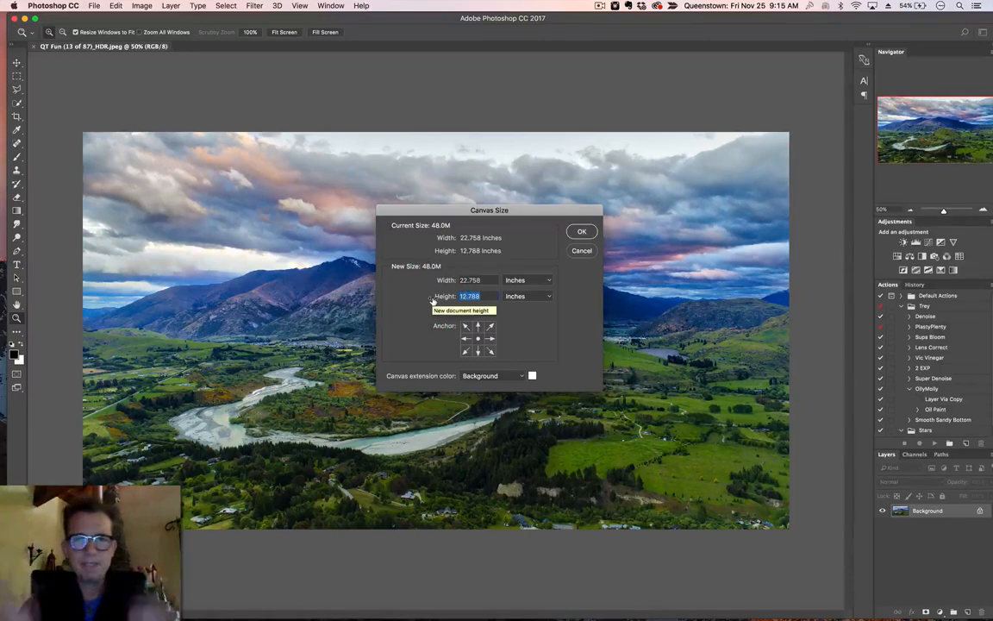
pyautogui.write('16')
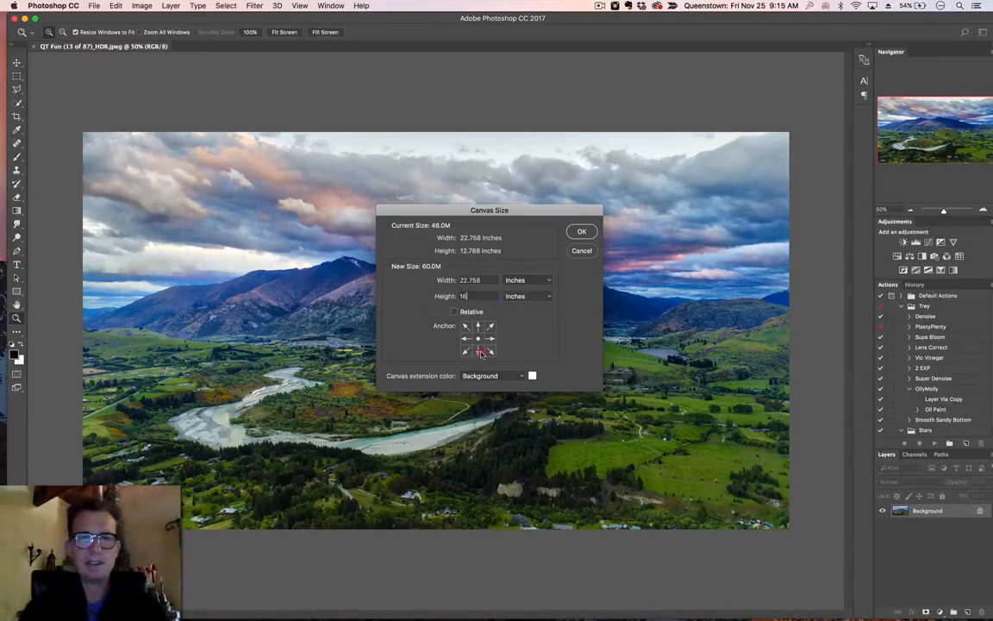
pyautogui.click(480, 352)
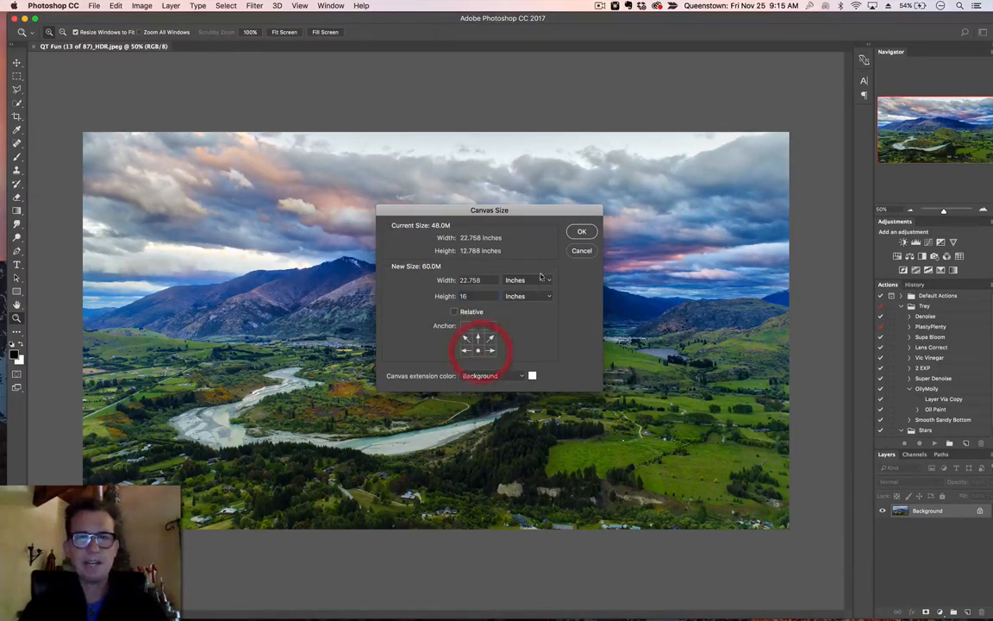
pyautogui.click(583, 230)
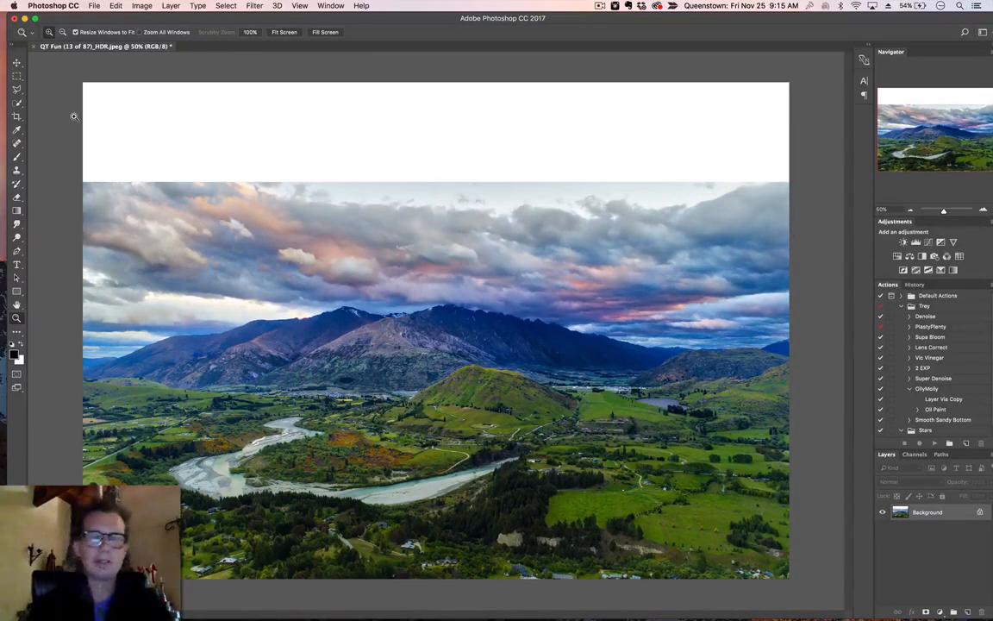
# Select the full-width band from just above the sky to the mountains' base and stretch it upward to about 138.5% height.
pyautogui.click(17, 77)
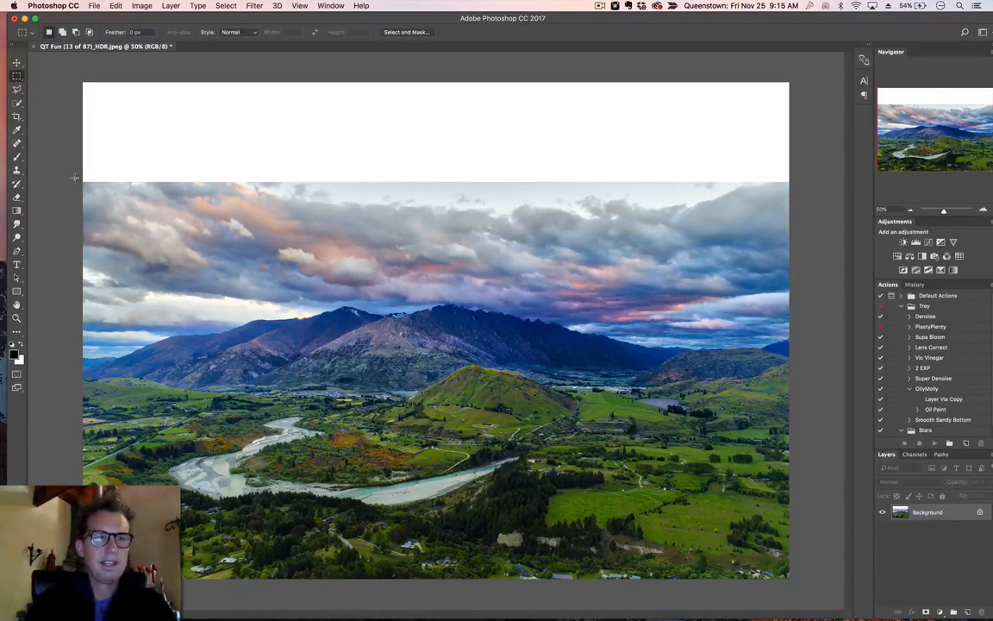
pyautogui.moveTo(72, 174); pyautogui.dragTo(801, 395)
pyautogui.moveTo(802, 395); pyautogui.dragTo(801, 397)
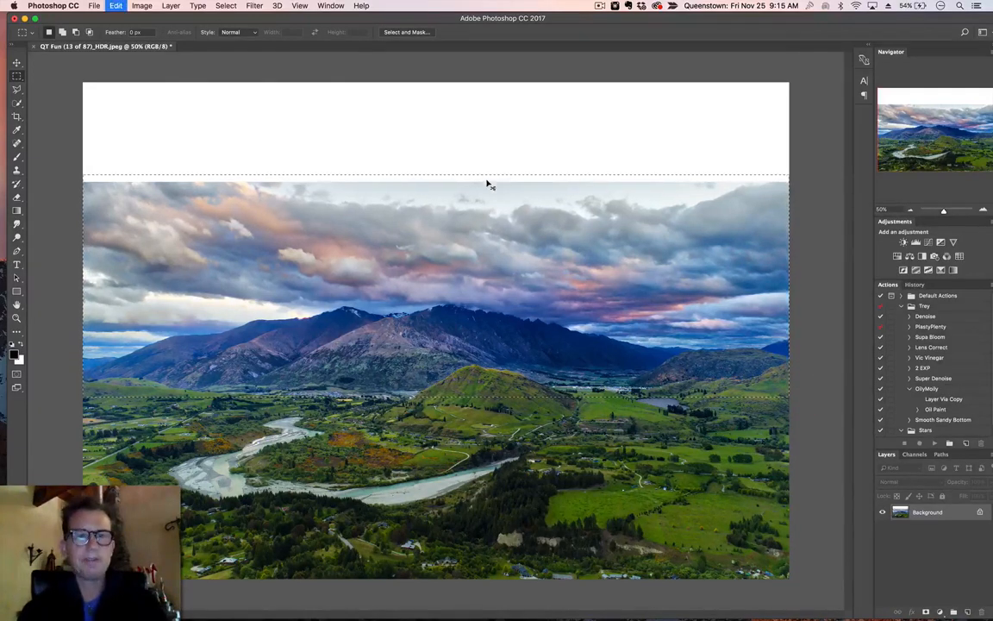
pyautogui.hotkey('ctrl', 't')
pyautogui.moveTo(436, 171); pyautogui.dragTo(437, 89)
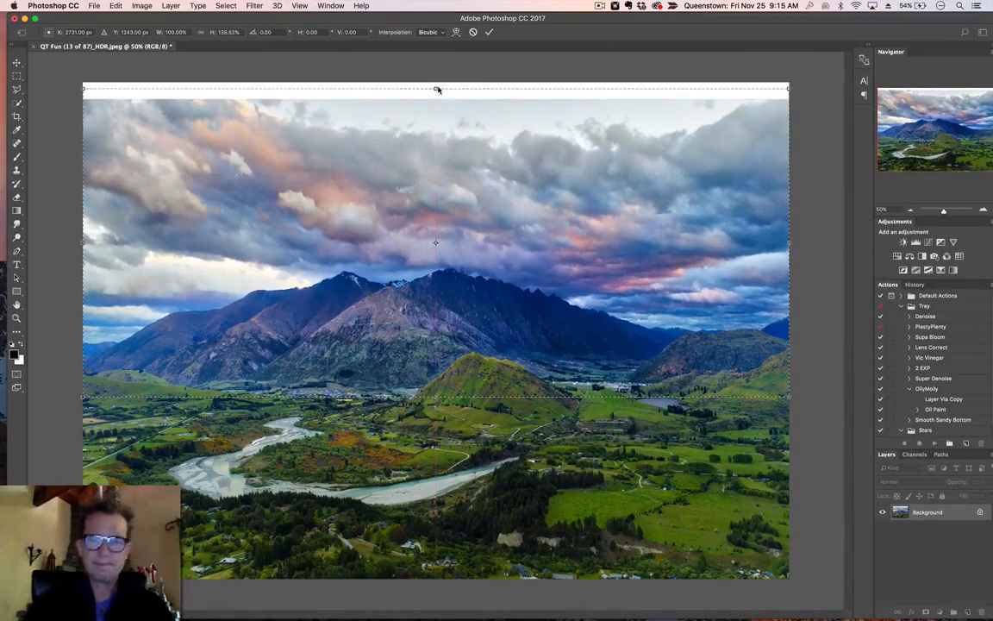
pyautogui.press('Return')
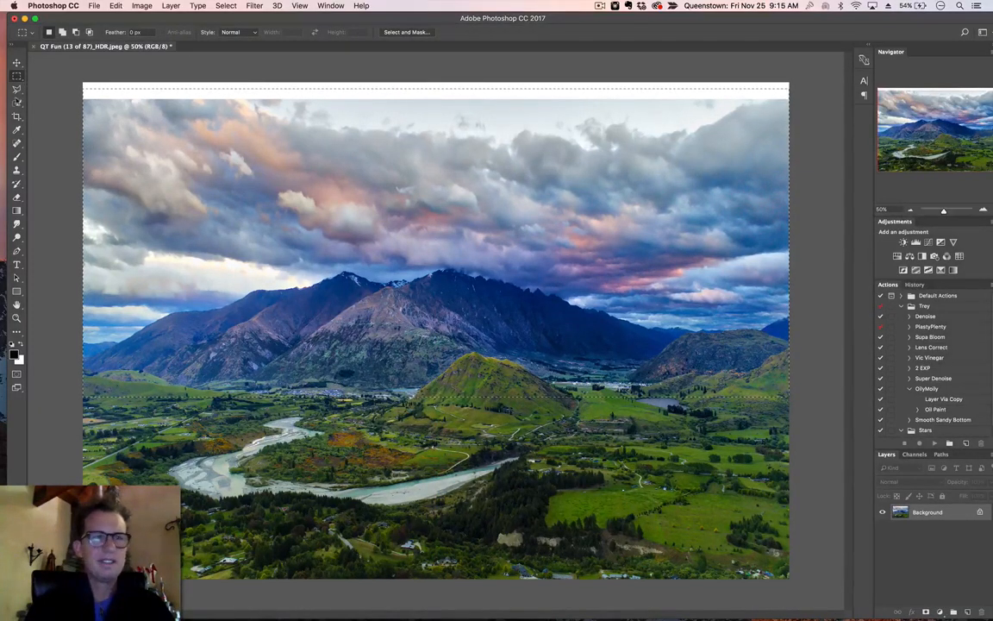
# Select the full-width upper sky above the peaks and compress it downward to about 72.7% height with Free Transform.
pyautogui.click(16, 76)
pyautogui.moveTo(62, 89); pyautogui.dragTo(833, 263)
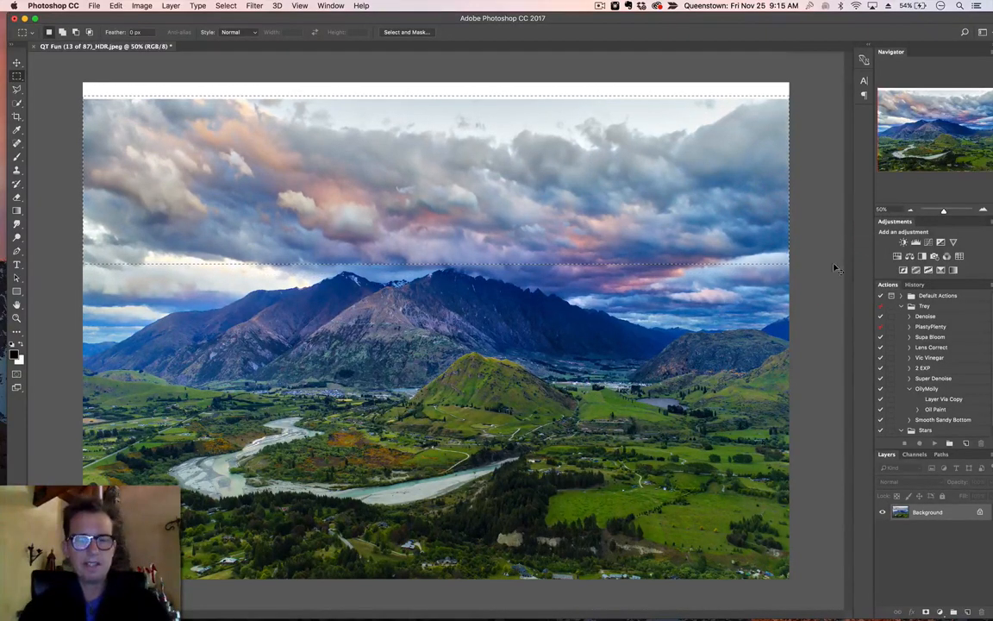
pyautogui.press('super+t')
pyautogui.moveTo(436, 95); pyautogui.dragTo(444, 140)
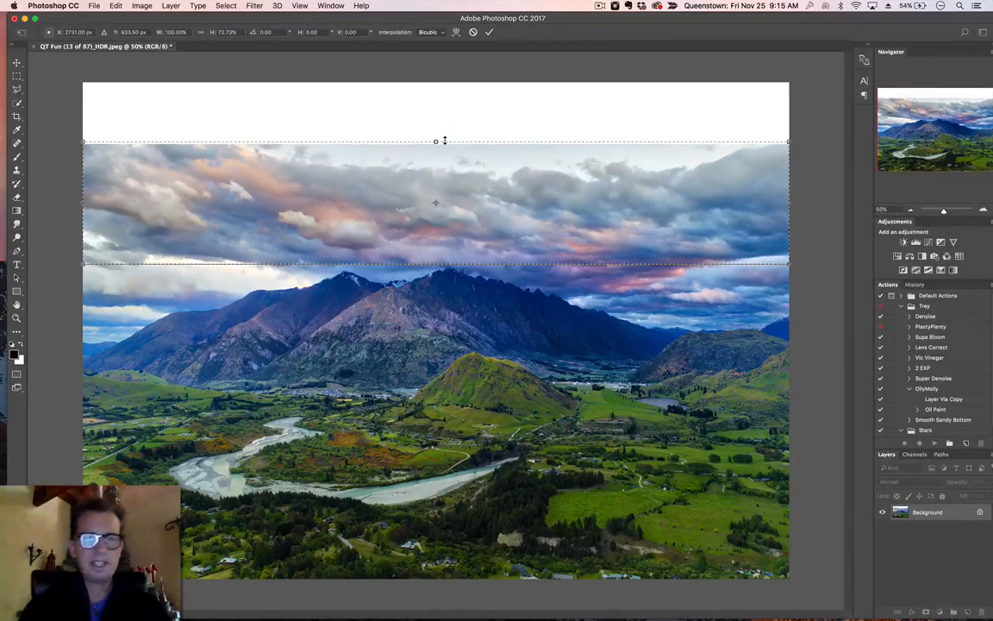
pyautogui.press('Return')
# Crop away the white strip and the uppermost part of the sky, keeping the photo's full width and lower edge.
pyautogui.click(16, 115)
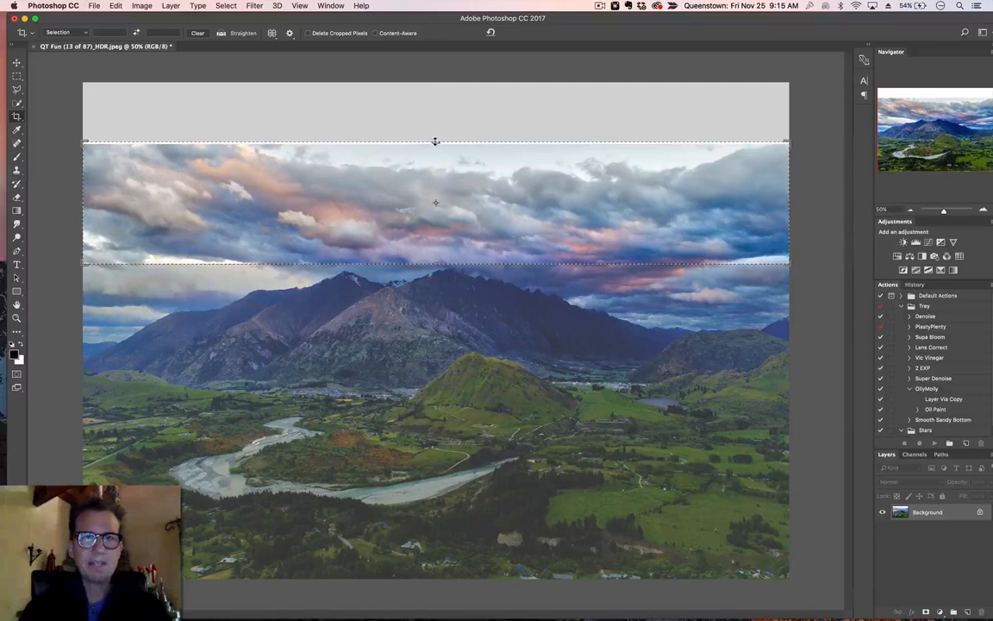
pyautogui.click(454, 270)
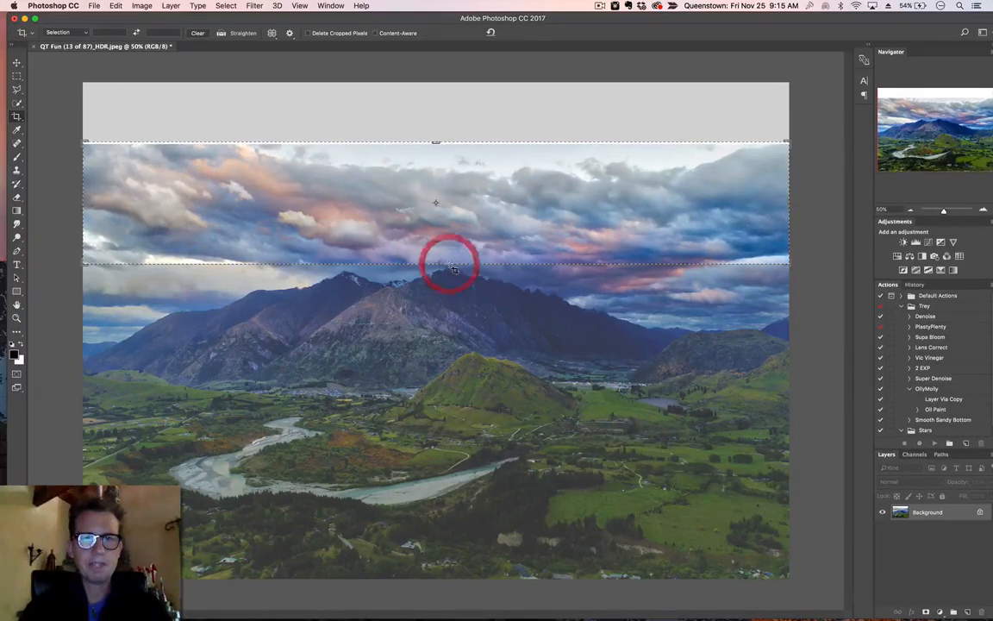
pyautogui.moveTo(438, 267); pyautogui.dragTo(443, 417)
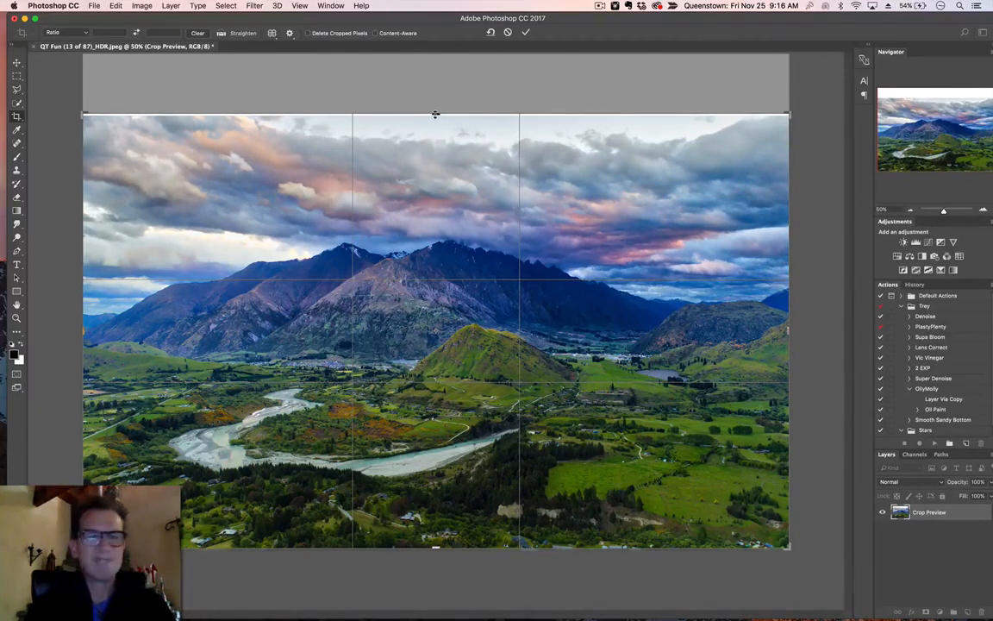
pyautogui.moveTo(436, 115); pyautogui.dragTo(437, 131)
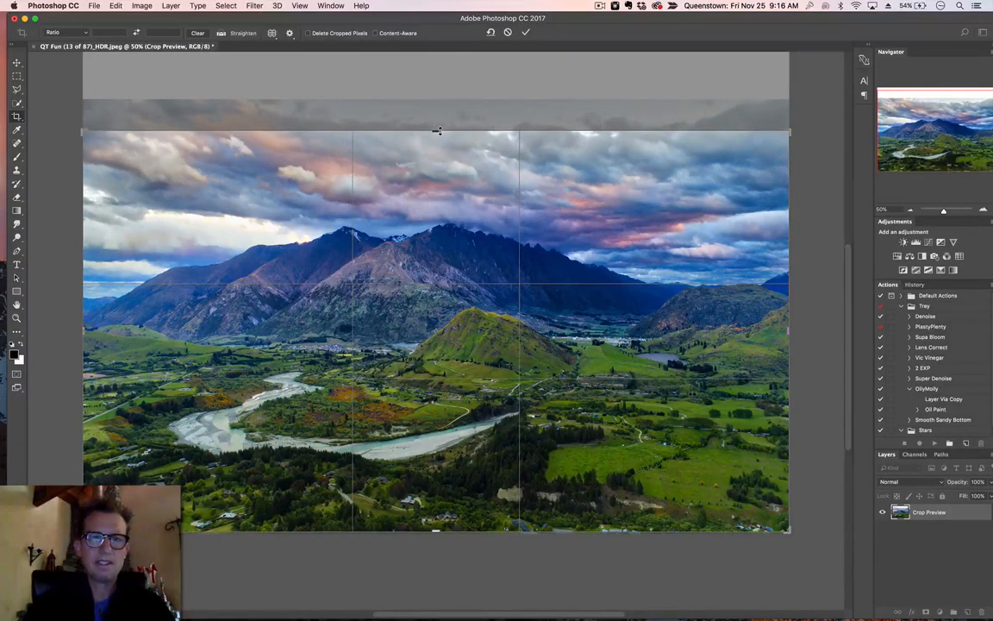
pyautogui.press('Return')
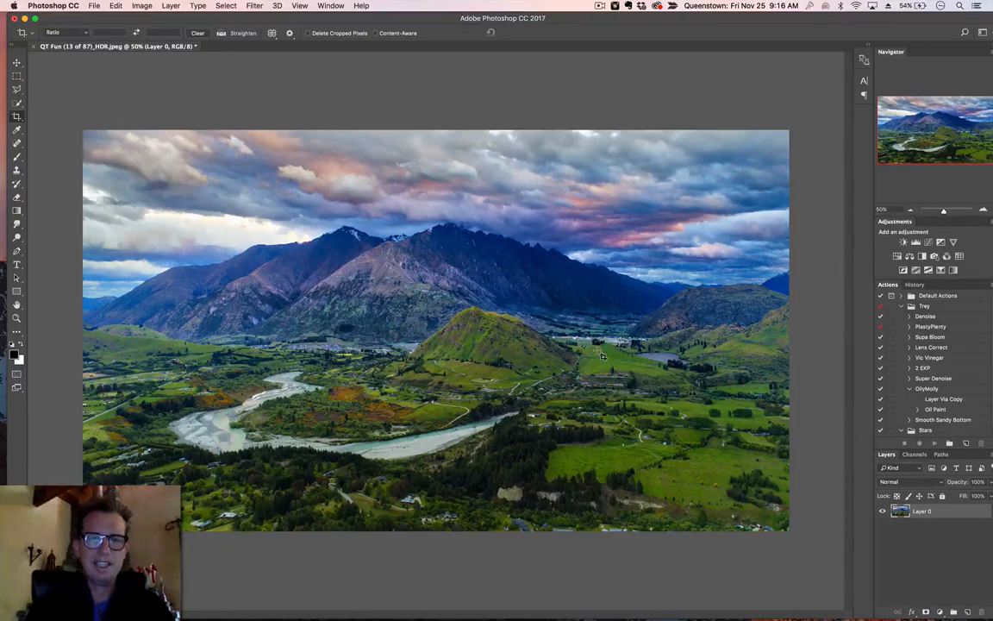
# Compare the originally opened photo with the cropped result through the history states, ending on the Crop state.
pyautogui.click(915, 284)
pyautogui.click(916, 311)
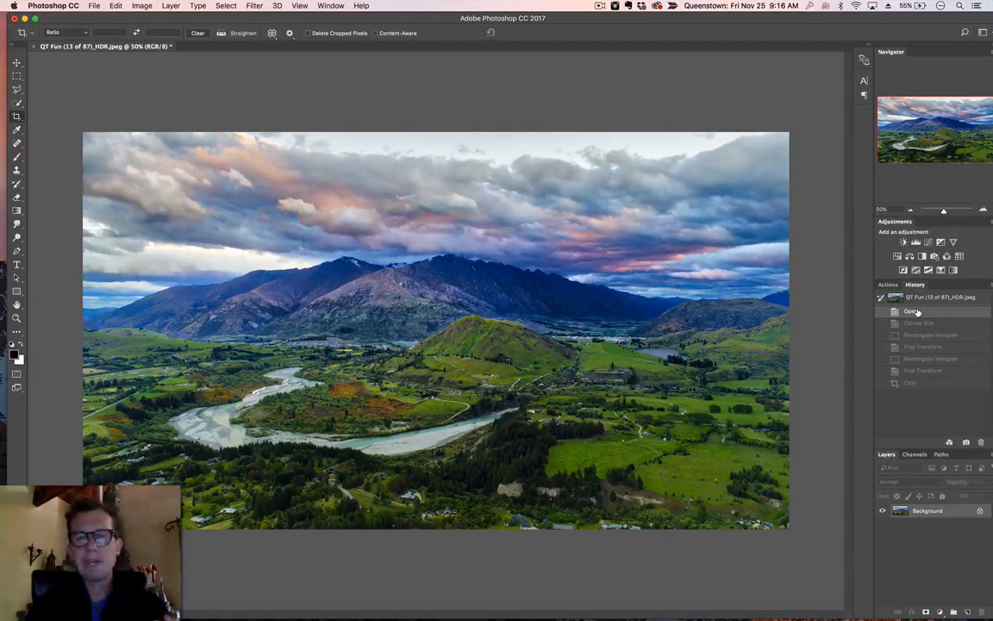
pyautogui.click(912, 382)
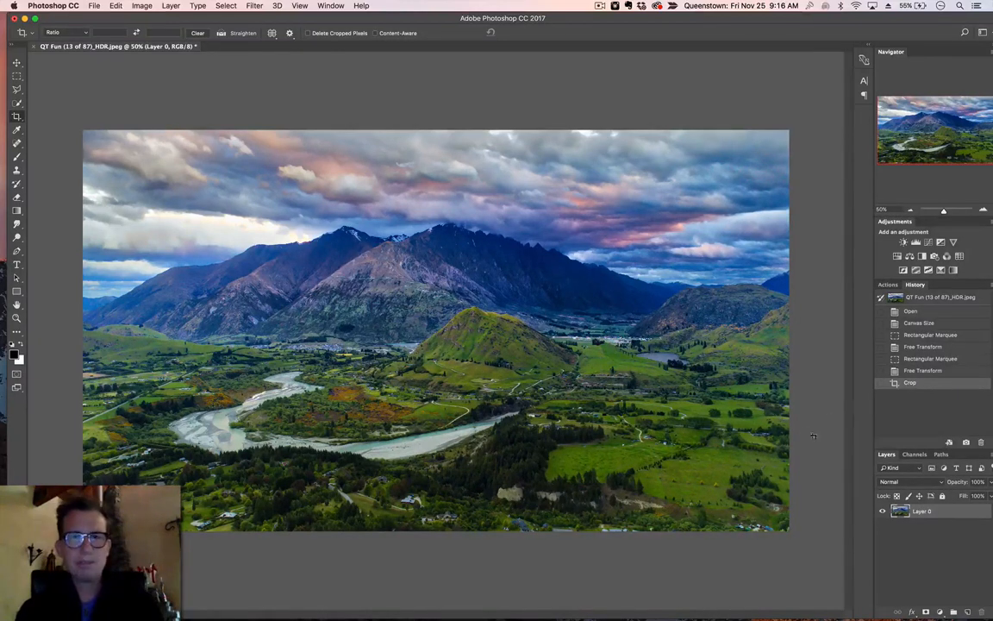
# Save the stretched photo as a JPEG copy named QT Fun (13 of 87)_HDR.jpg in the Completed folder, adjusting the JPEG quality.
pyautogui.press('super+shift+s')
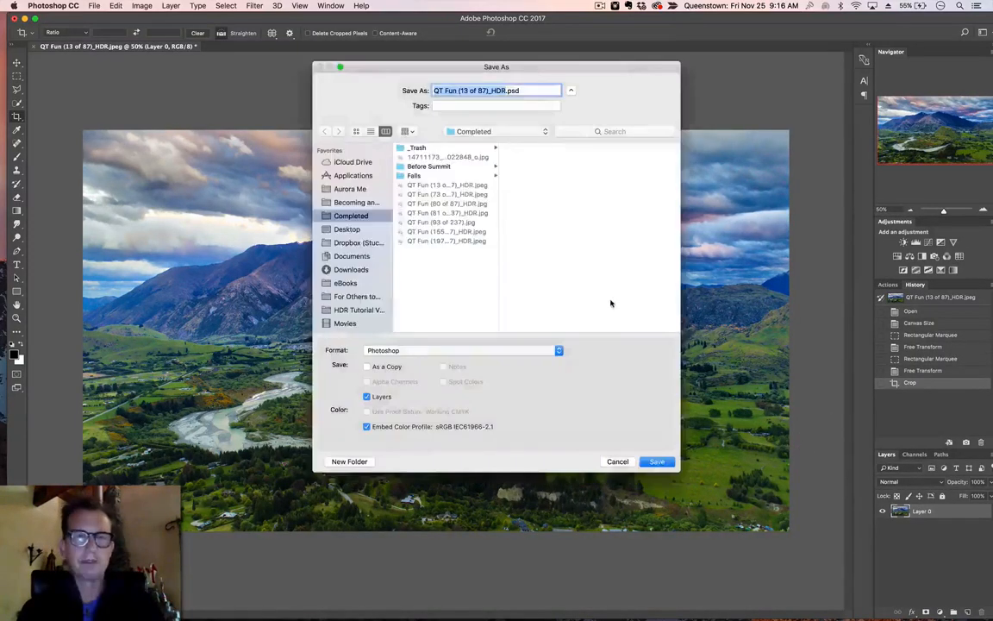
pyautogui.click(473, 350)
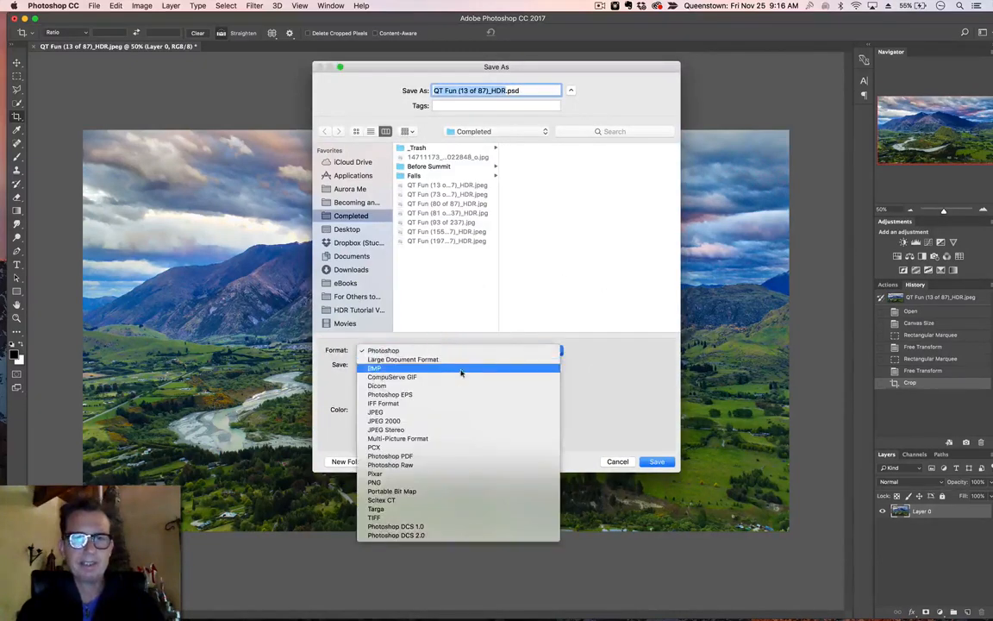
pyautogui.click(445, 412)
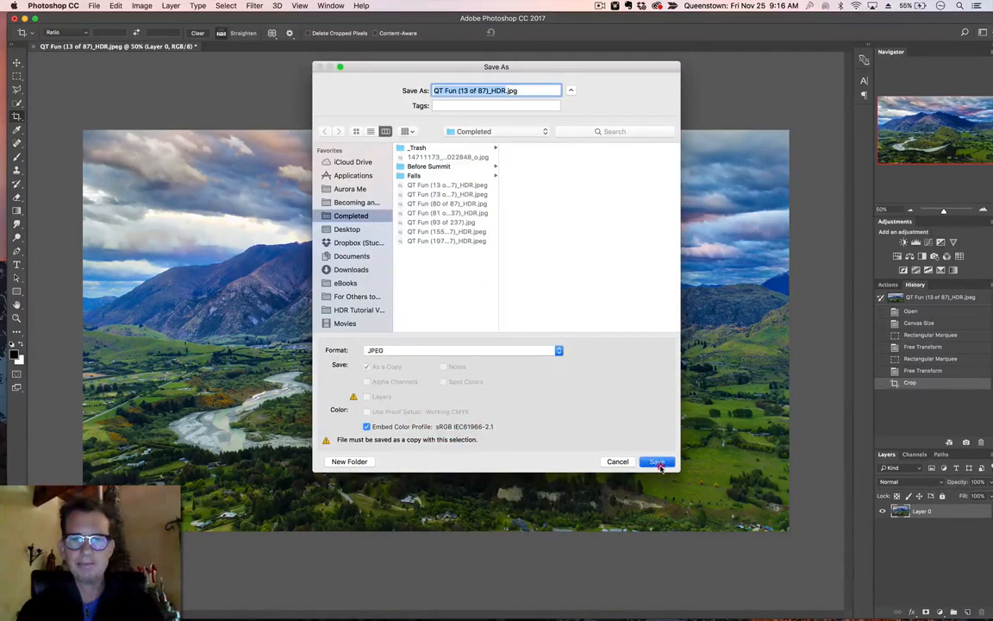
pyautogui.click(658, 461)
pyautogui.moveTo(507, 296); pyautogui.dragTo(554, 290)
pyautogui.click(558, 241)
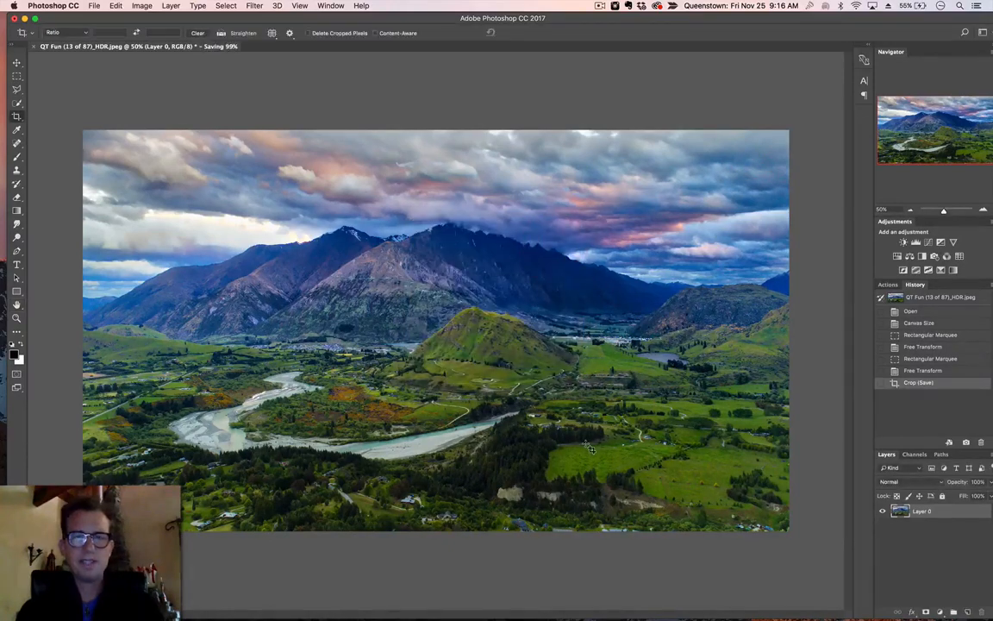
# Switch to Adobe Bridge, open the 1-12 - Oringal Files folder inside Passport, and preview QT Fun (161 of 237).jpg full screen.
pyautogui.press('super+Tab')
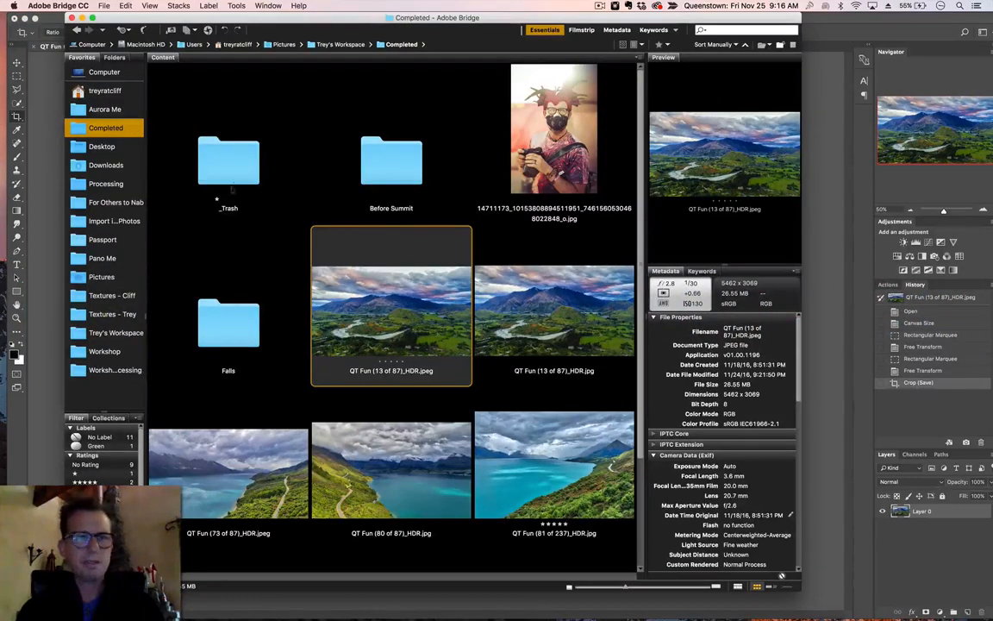
pyautogui.click(95, 239)
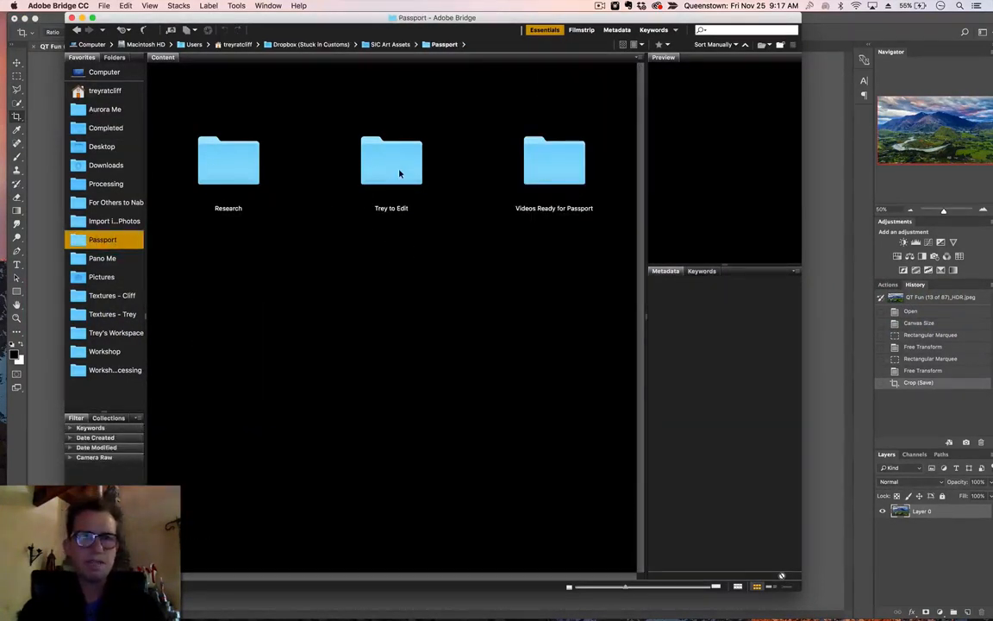
pyautogui.doubleClick(399, 174)
pyautogui.doubleClick(554, 159)
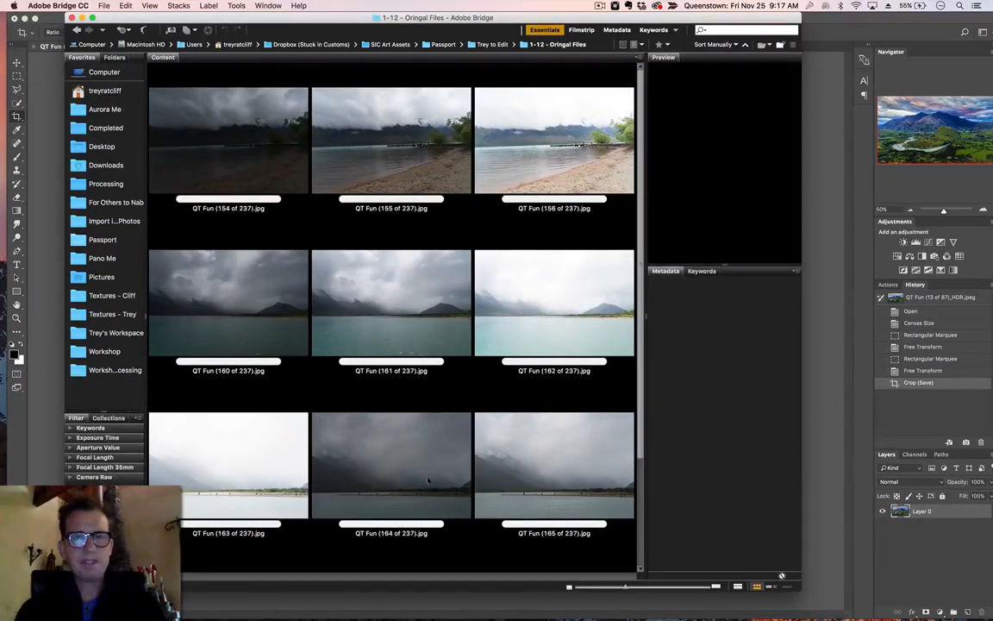
pyautogui.click(335, 341)
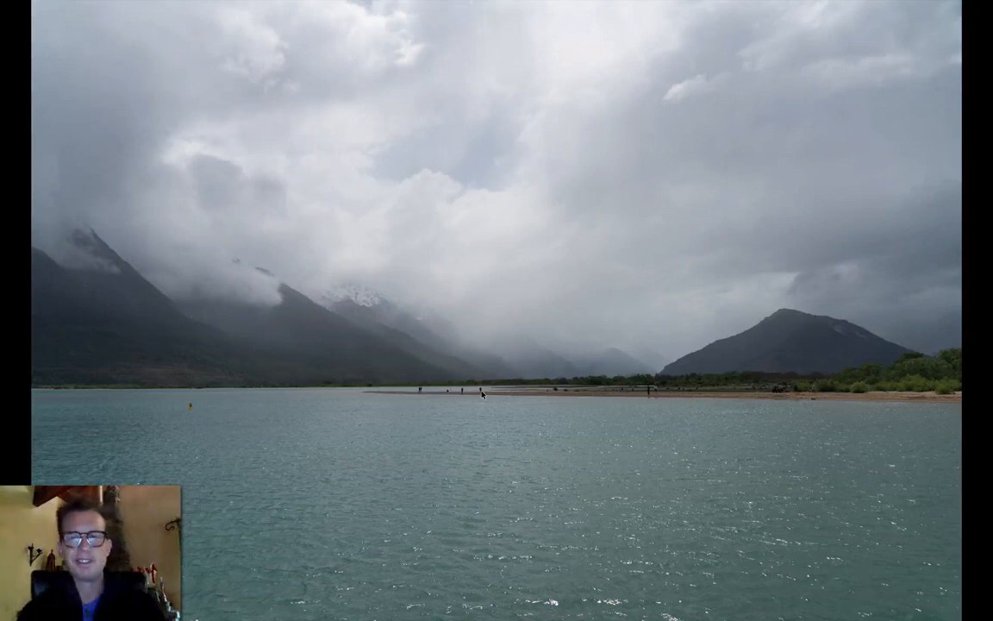
pyautogui.press('space')
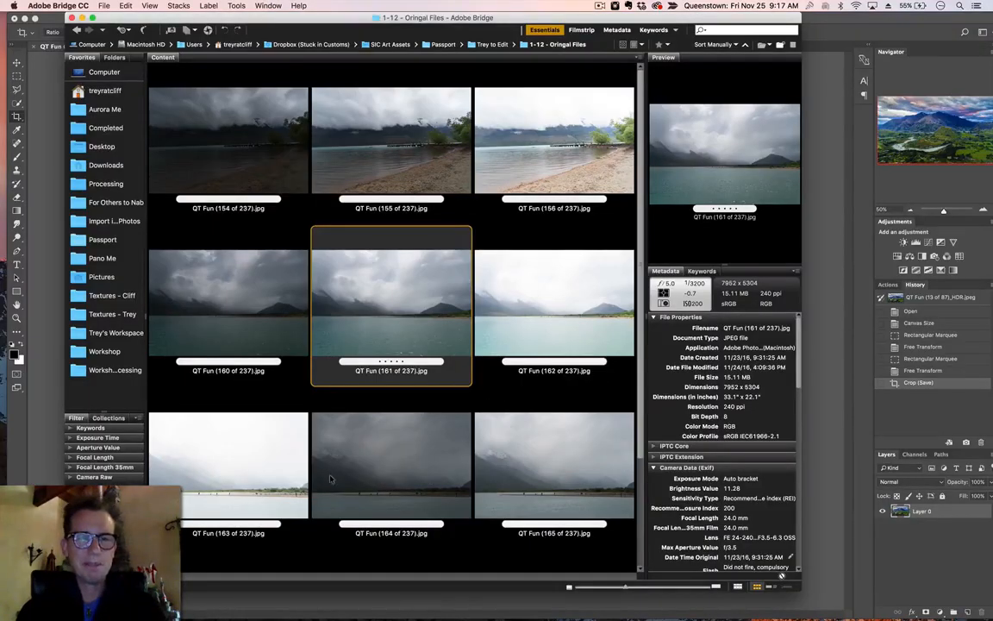
# Compare the bracketed lake exposures around QT Fun (163 of 237).jpg full screen, flipping back and forth between neighbouring frames.
pyautogui.click(264, 474)
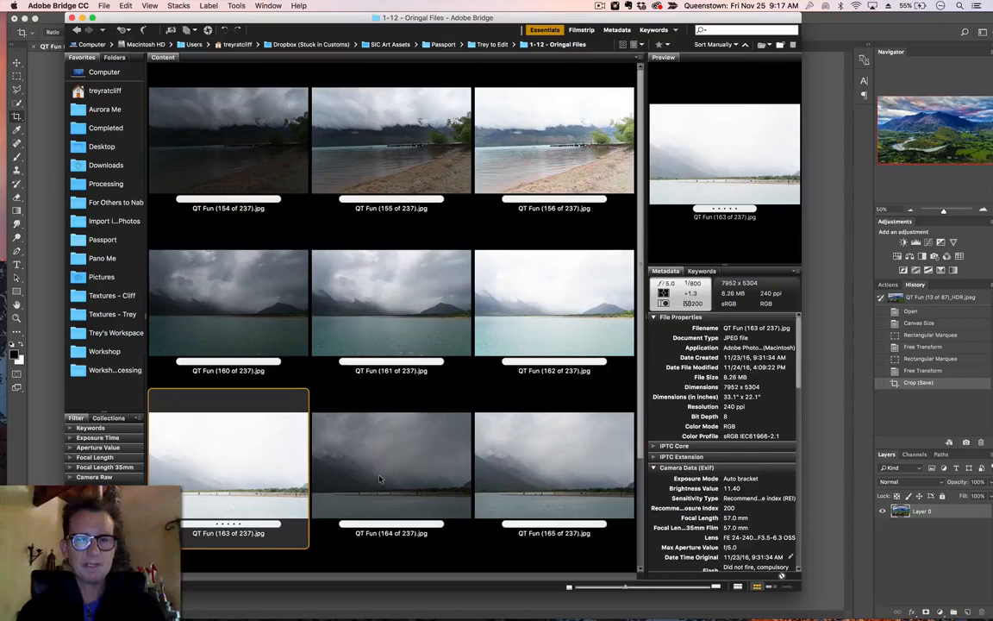
pyautogui.press('space')
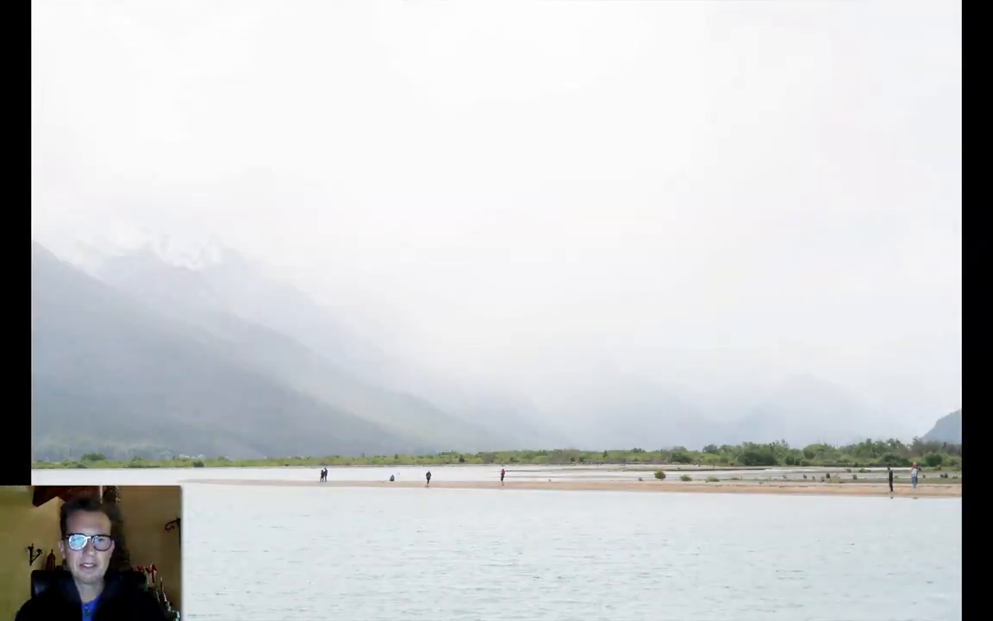
pyautogui.press('Left')
pyautogui.press('Right')
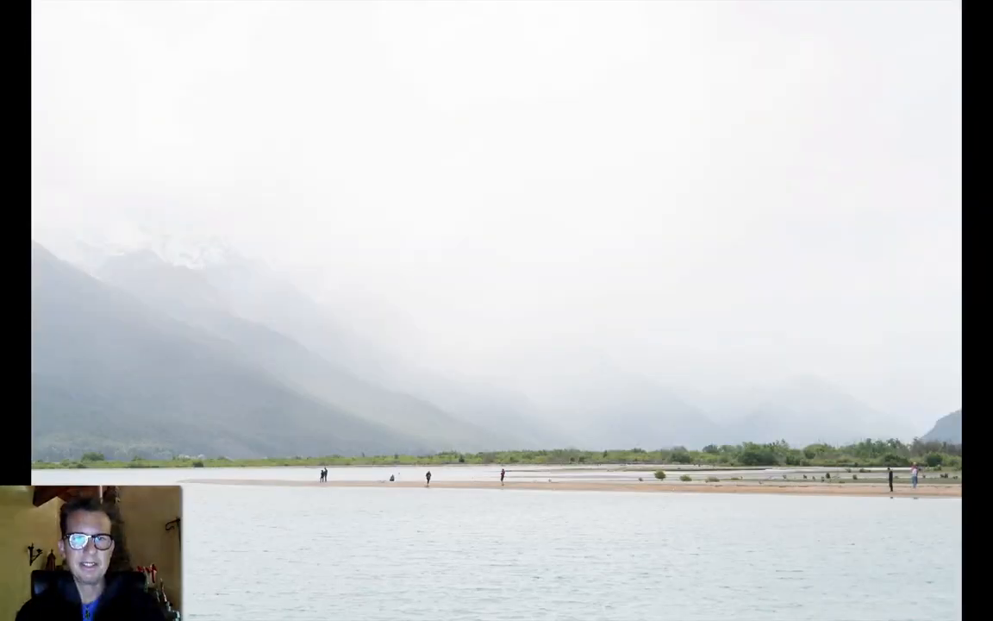
pyautogui.press('Left')
pyautogui.press('Left')
pyautogui.press('Right')
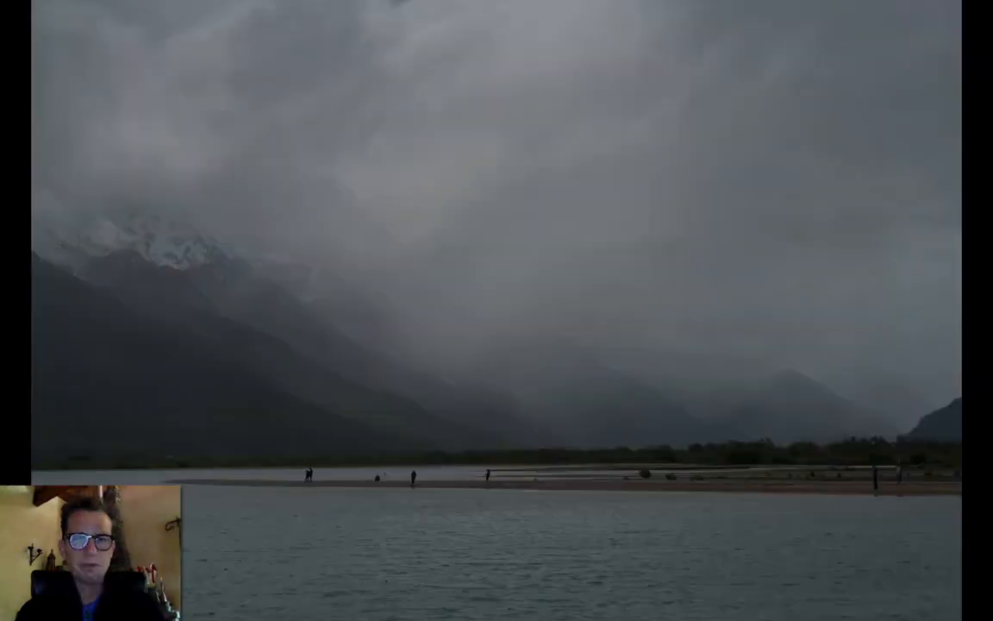
pyautogui.press('Left')
pyautogui.press('Left')
pyautogui.press('Right')
pyautogui.press('Left')
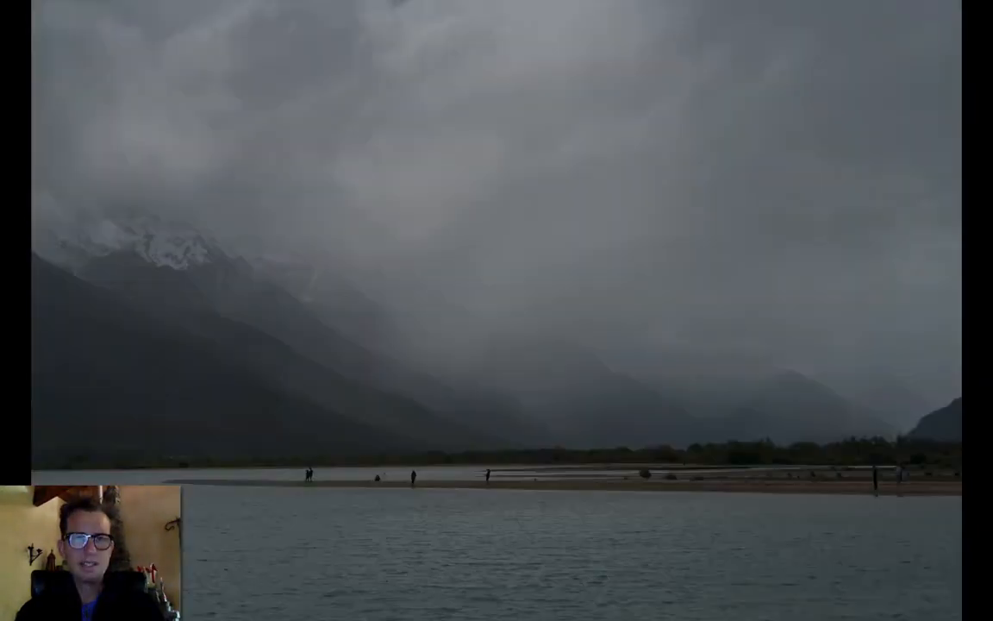
pyautogui.press('space')
# Select QT Fun (164 of 237).jpg and QT Fun (165 of 237).jpg and open them in Aurora HDR, discarding the previous document's changes.
pyautogui.hotkey('shift', 'Right')
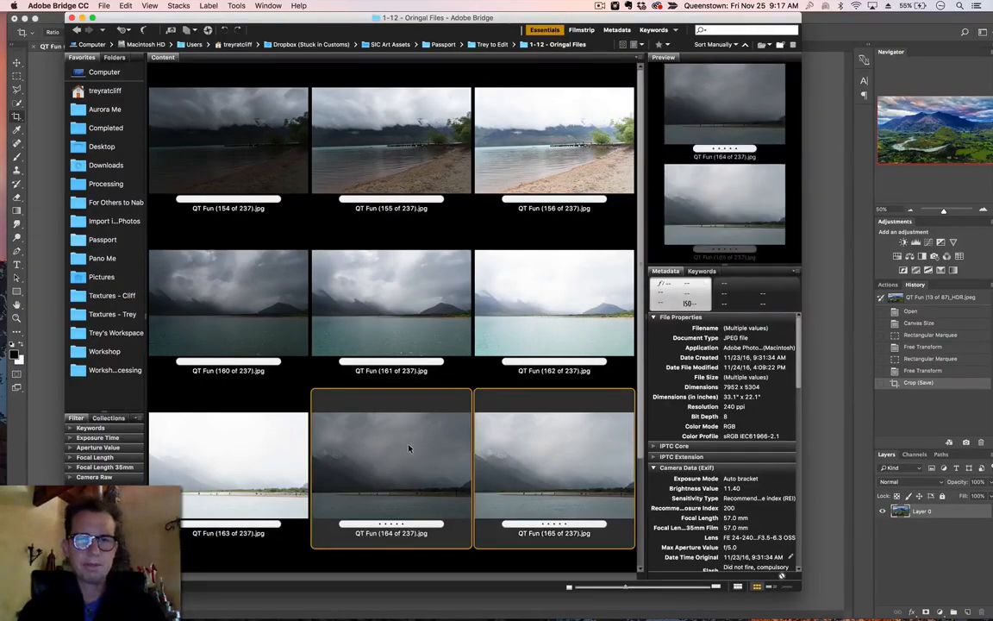
pyautogui.moveTo(352, 440); pyautogui.dragTo(212, 612)
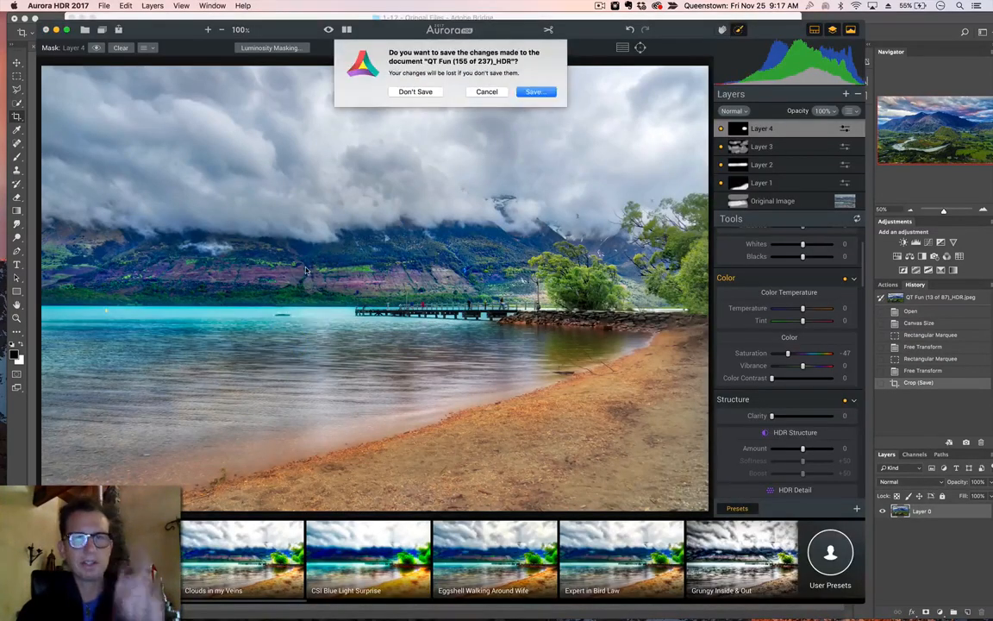
pyautogui.click(417, 92)
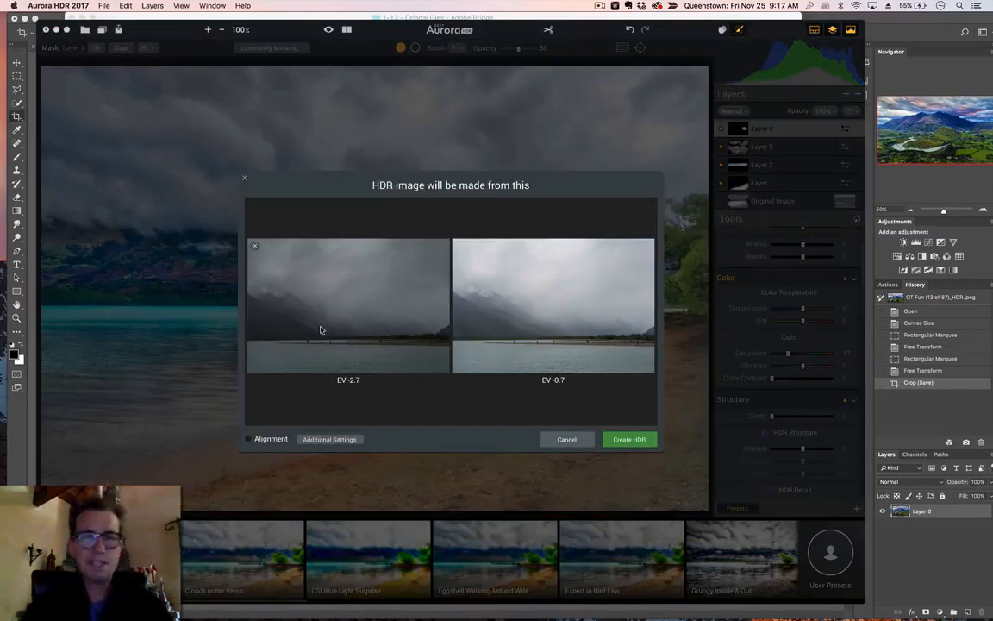
# Create the HDR from both lake exposures with alignment on and medium ghosts reduction referencing QT Fun (164 of 237).
pyautogui.click(261, 439)
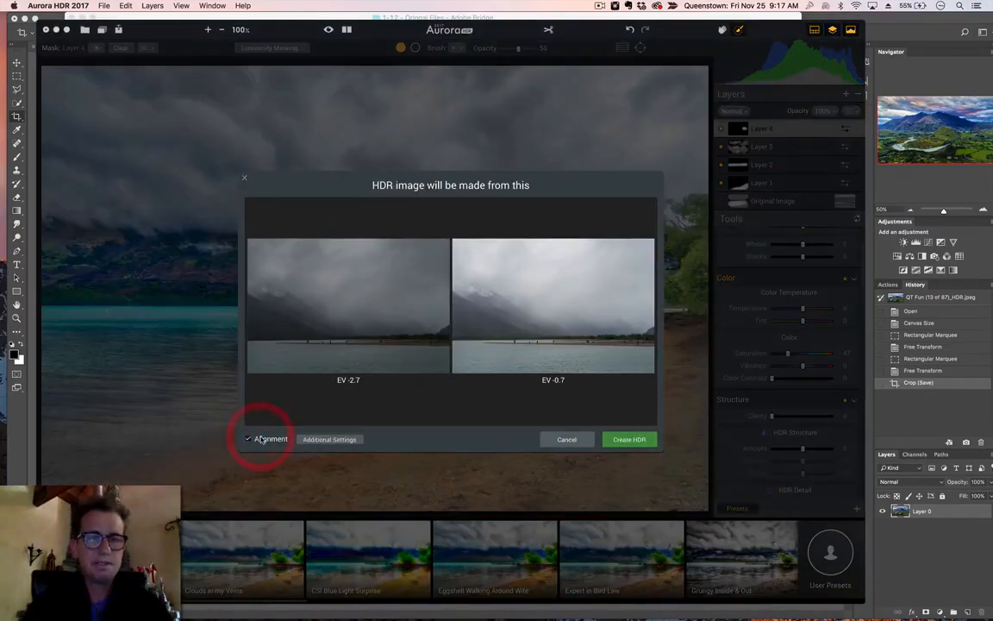
pyautogui.click(340, 442)
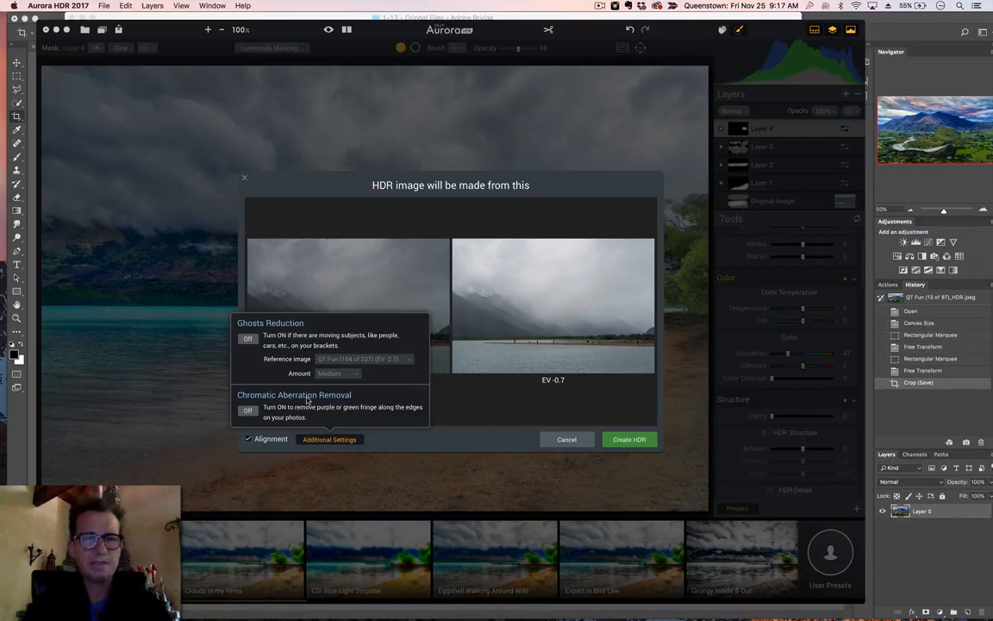
pyautogui.click(248, 339)
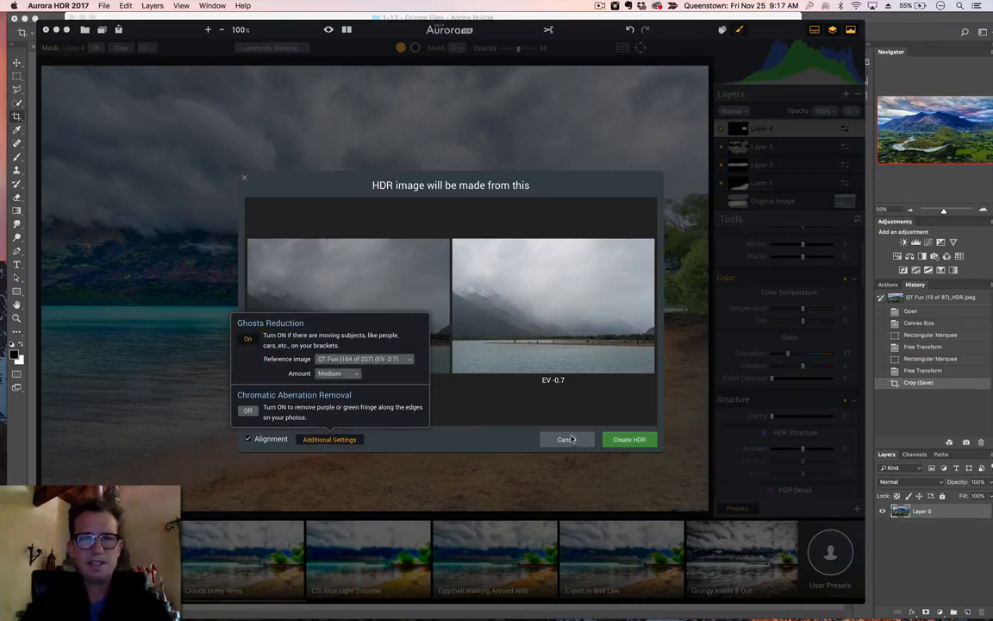
pyautogui.click(479, 410)
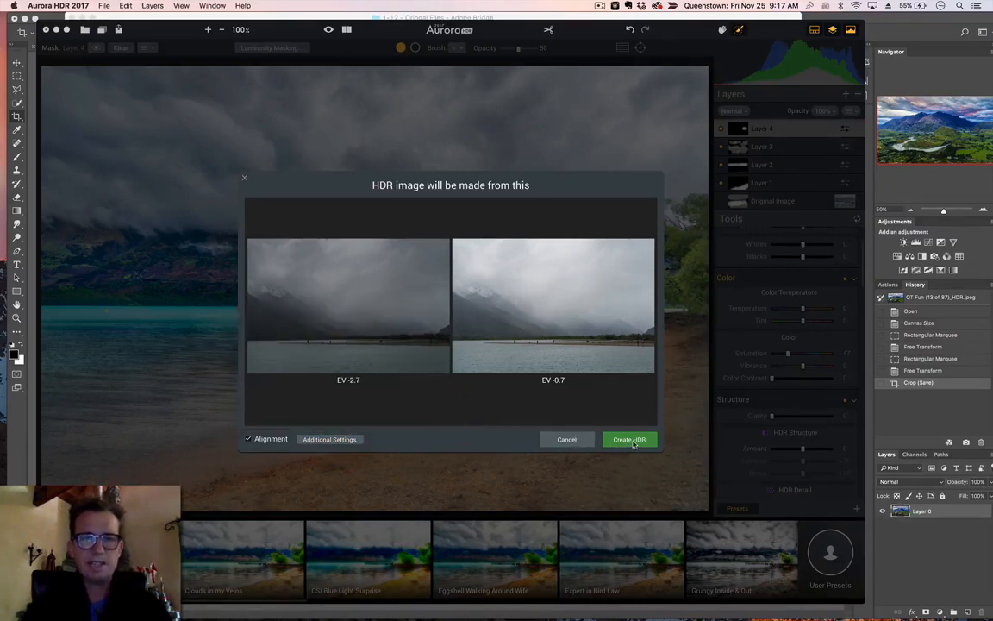
pyautogui.click(632, 440)
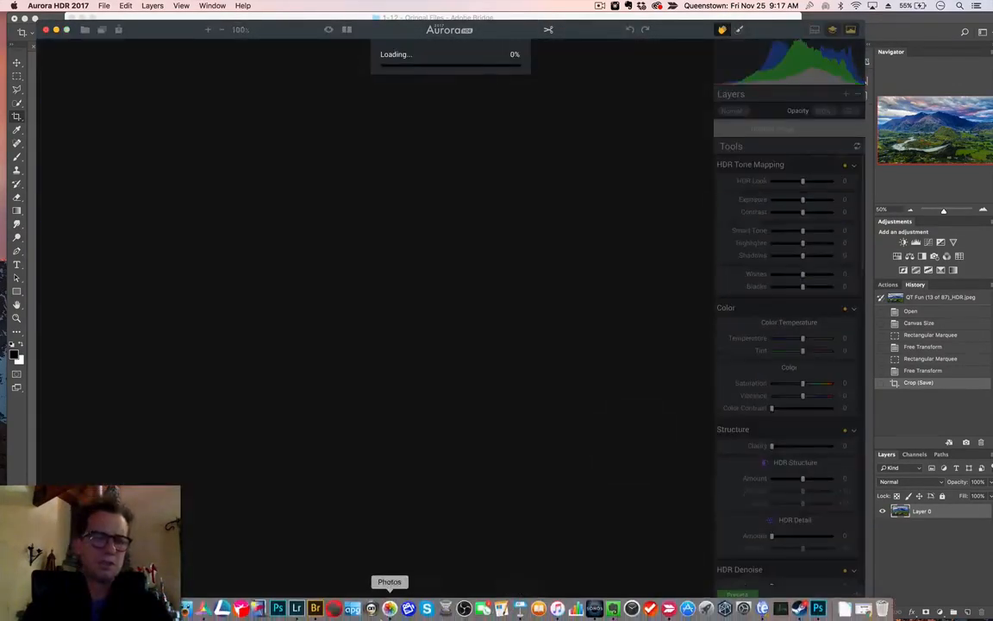
# Switch to Adobe Bridge and compare QT Fun (163 of 237).jpg full screen with the darker exposures of the same lake scene.
pyautogui.click(315, 609)
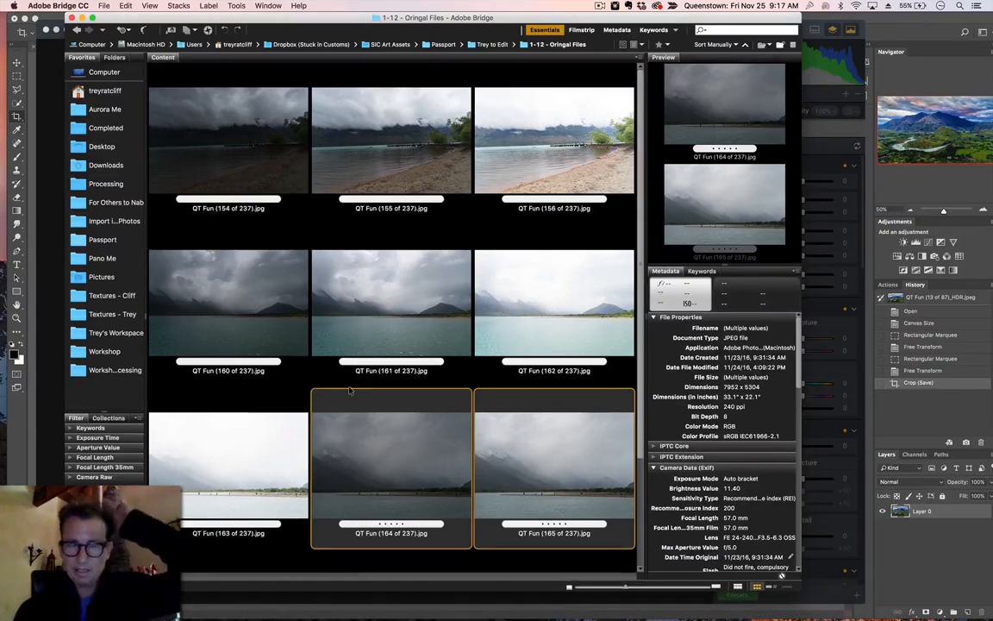
pyautogui.click(274, 459)
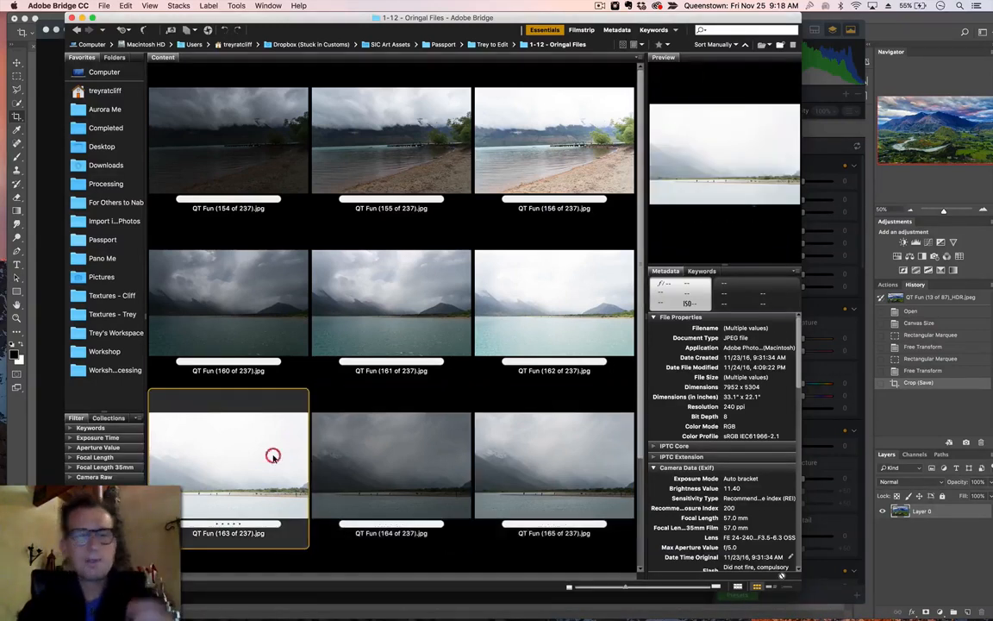
pyautogui.press('space')
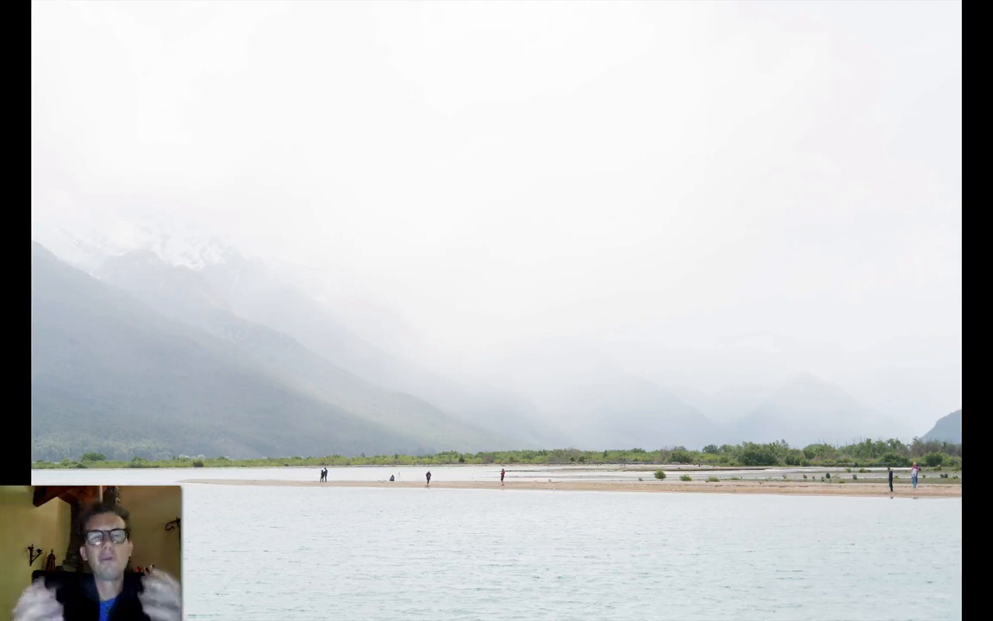
pyautogui.press('Left')
pyautogui.press('Left')
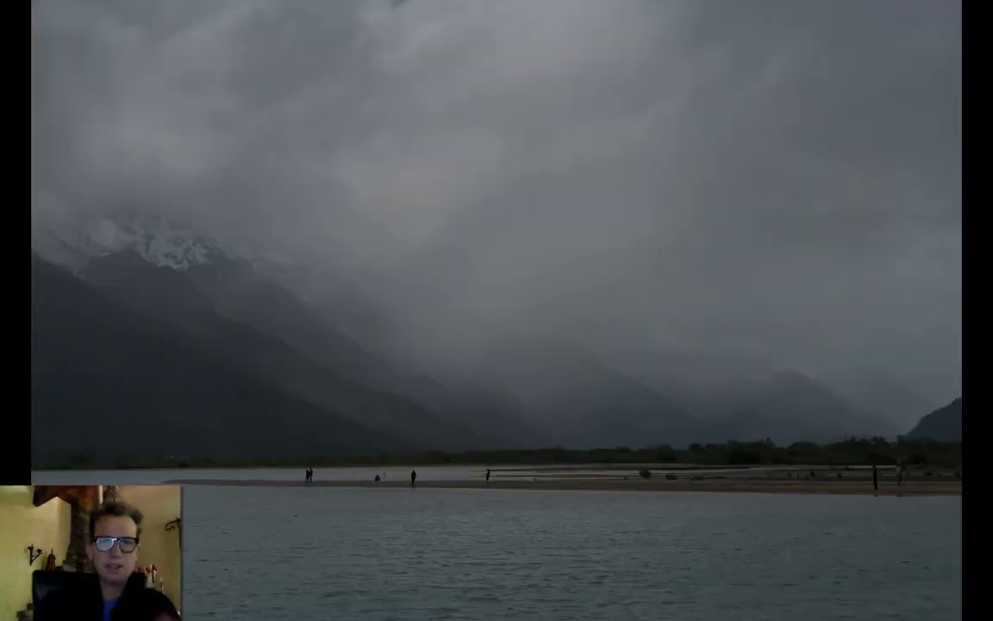
pyautogui.press('Right')
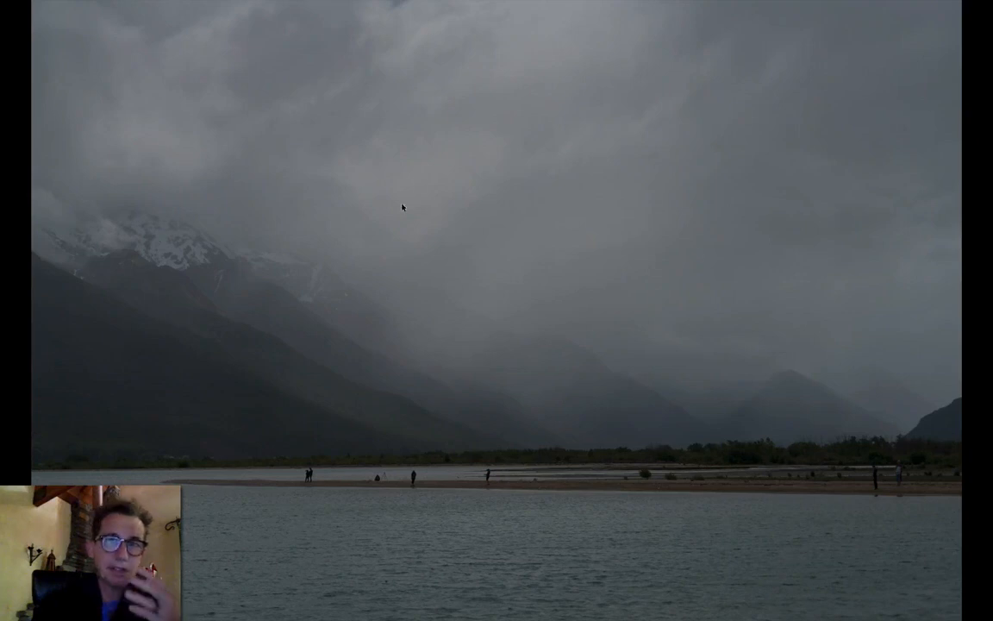
pyautogui.press('Right')
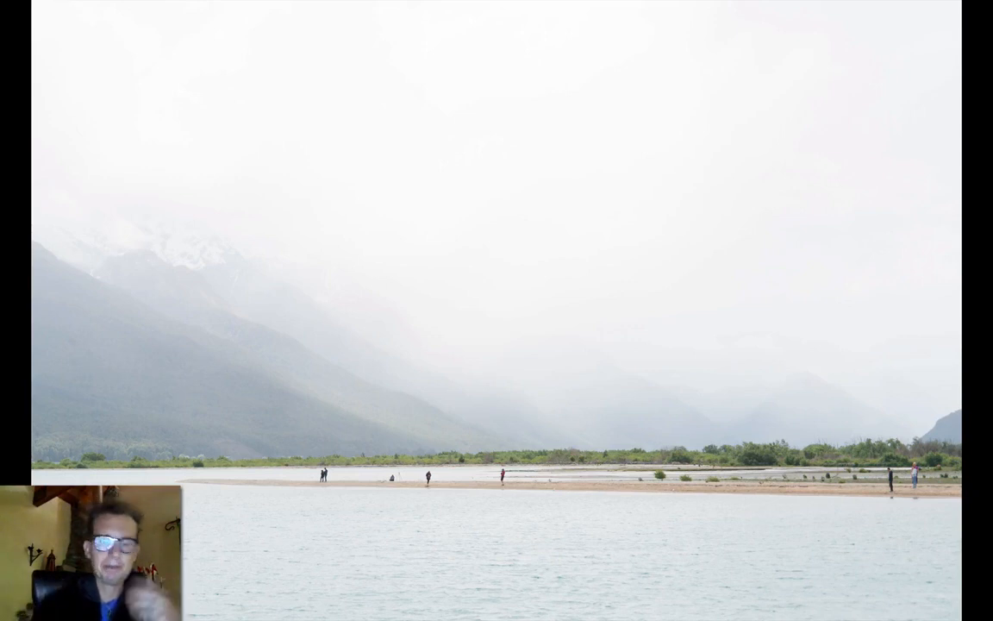
pyautogui.press('space')
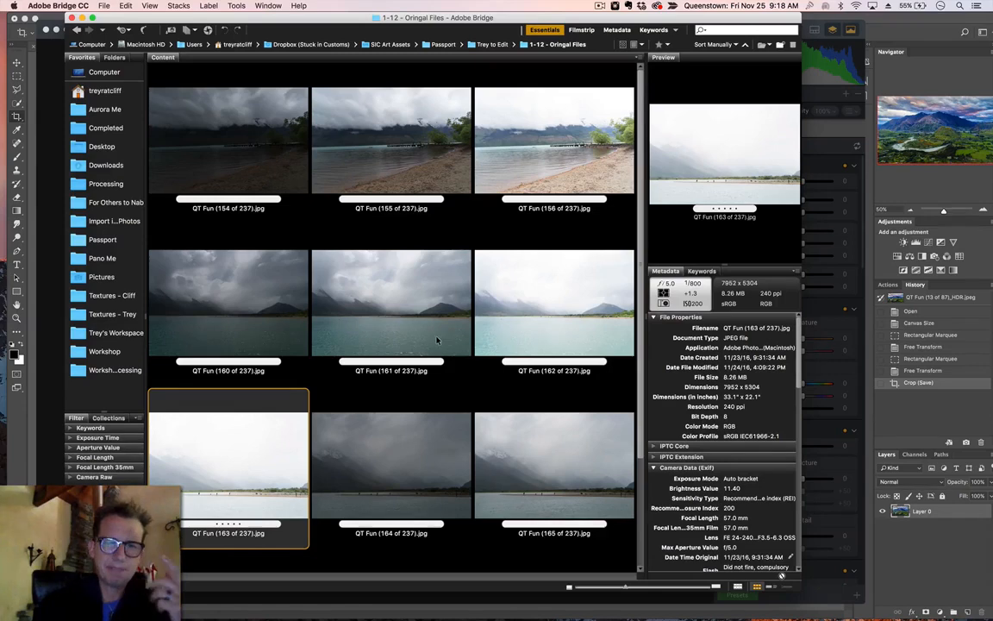
pyautogui.scroll(-3, 437, 338)
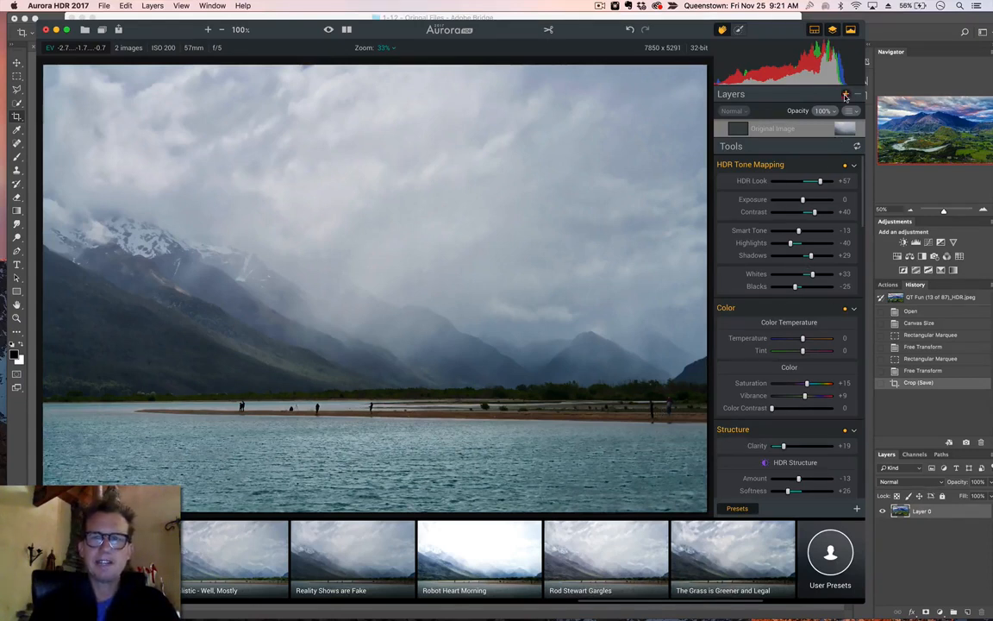
# In Aurora HDR, add an adjustment layer with HDR Denoise amount +47, smooth +46 and super smooth +63.
pyautogui.click(846, 95)
pyautogui.click(851, 114)
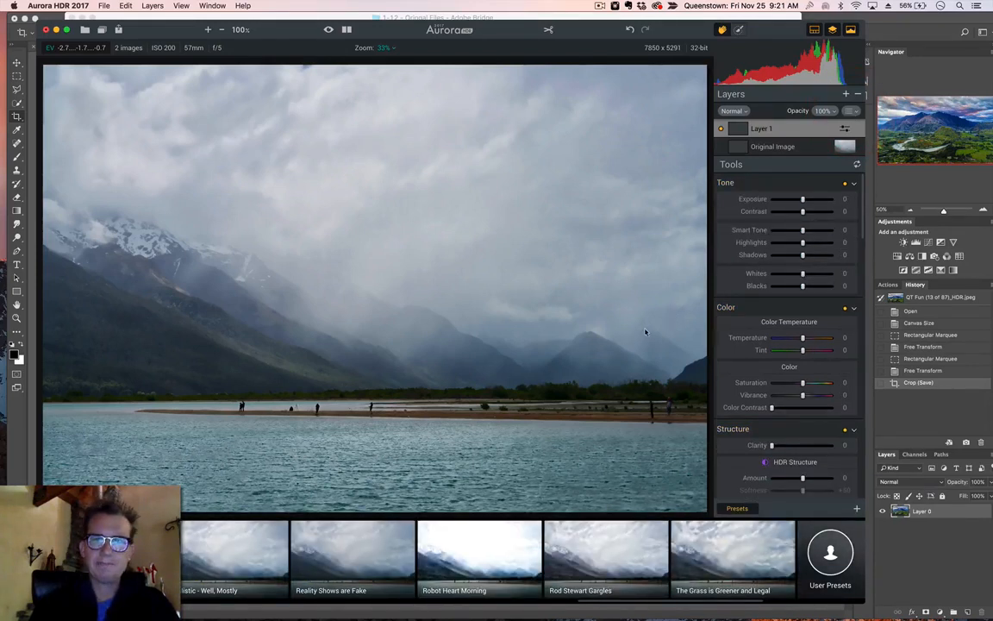
pyautogui.scroll(-5, 786, 360)
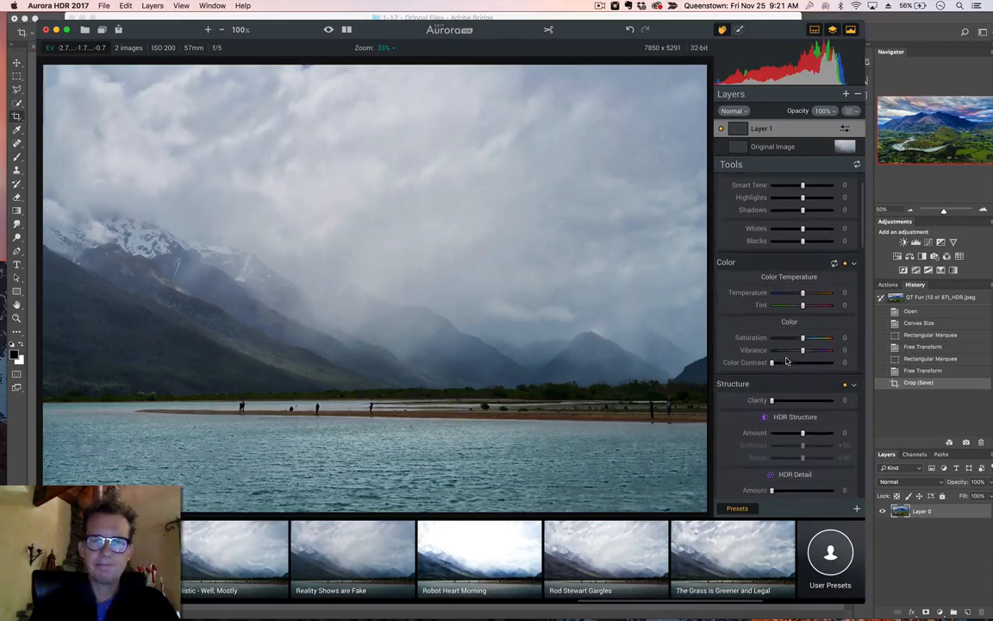
pyautogui.scroll(-3, 780, 383)
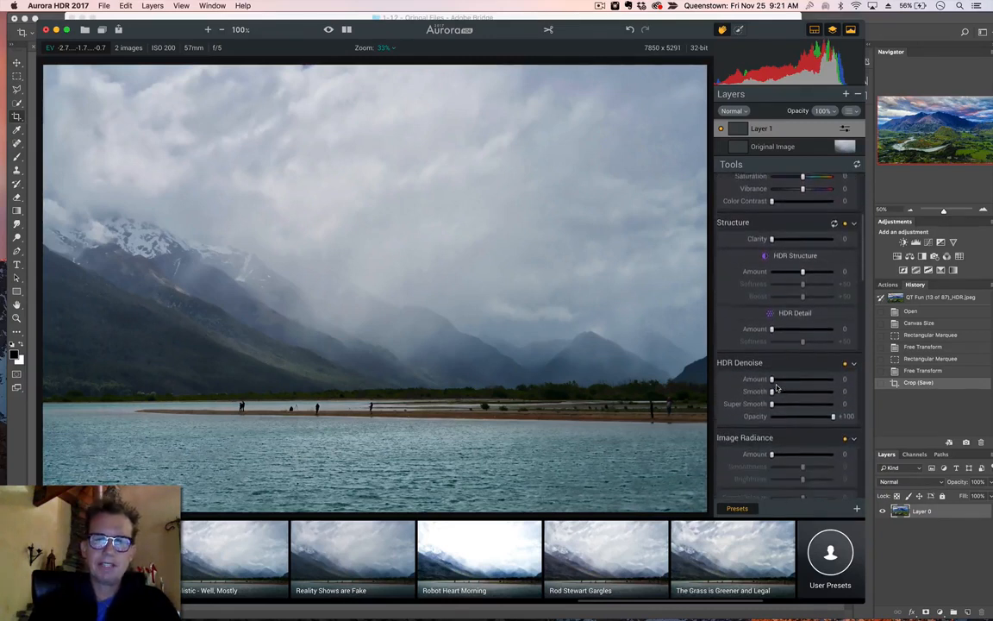
pyautogui.click(800, 377)
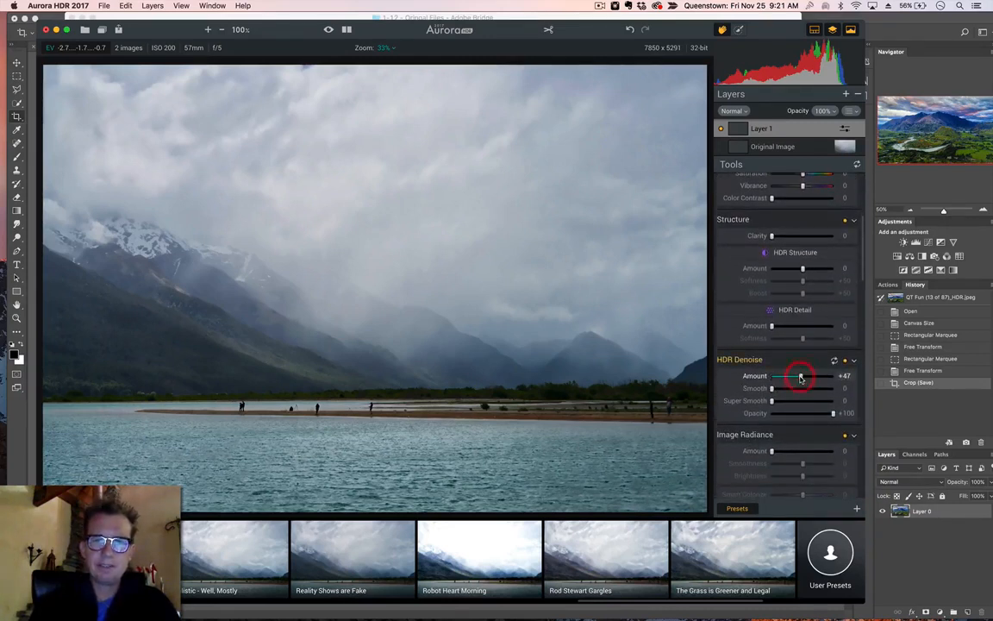
pyautogui.click(800, 388)
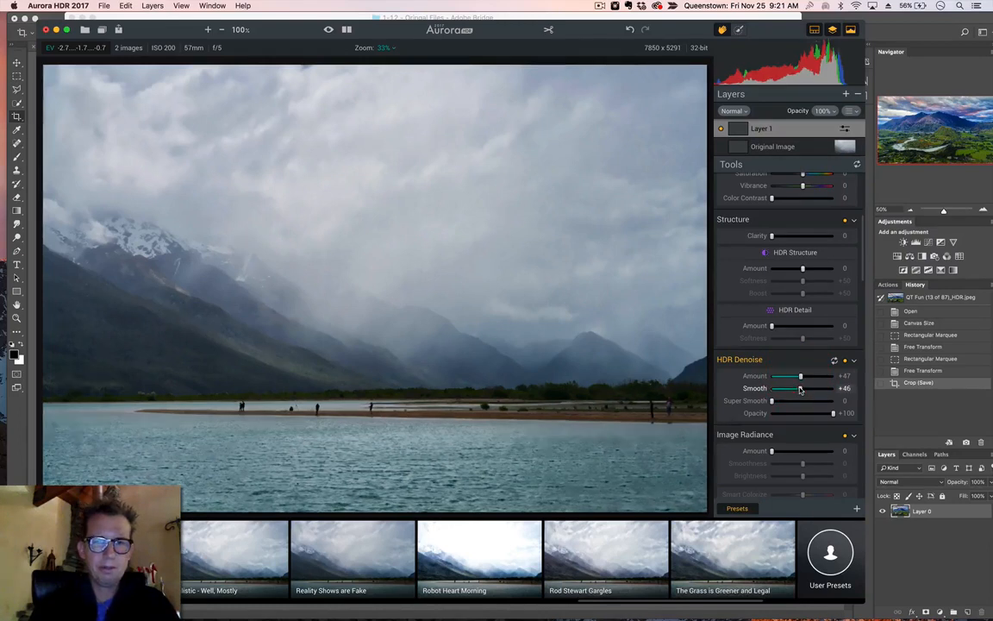
pyautogui.click(809, 402)
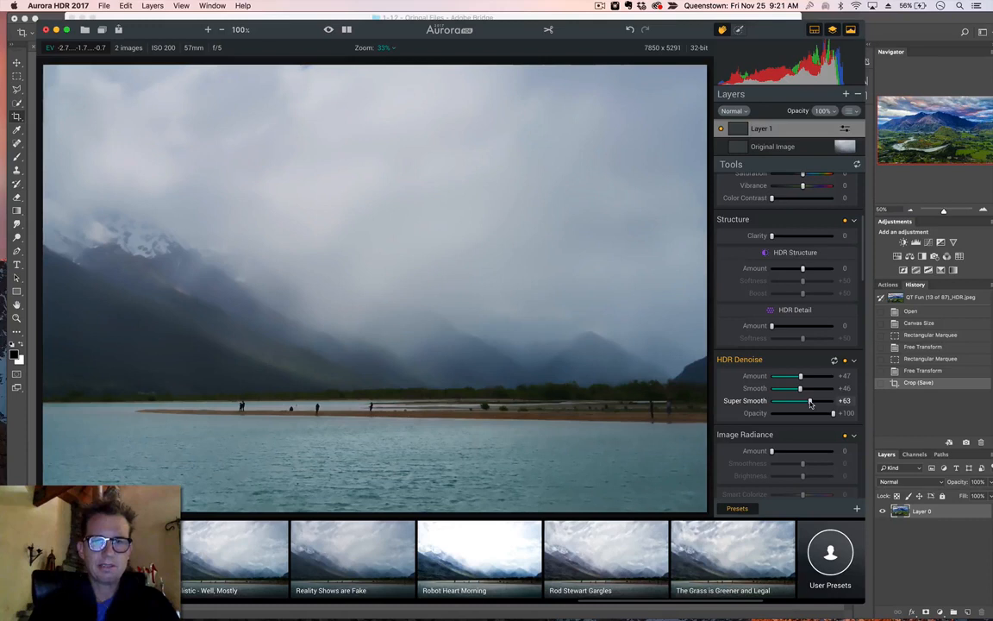
# Set the layer's Image Radiance amount to +37 and its Smart Colorize to +56.
pyautogui.click(794, 450)
pyautogui.scroll(-2, 810, 426)
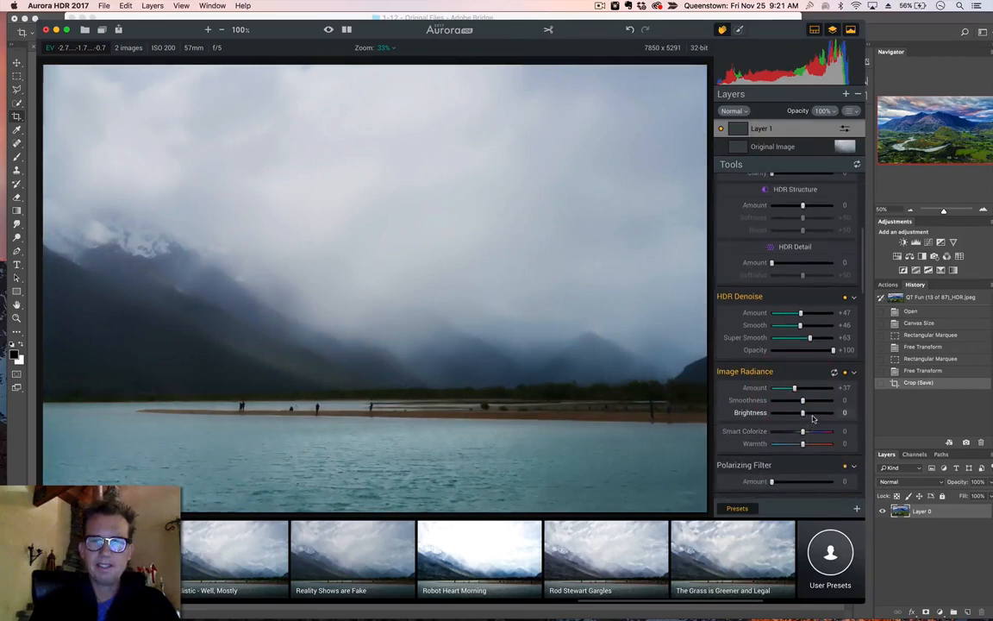
pyautogui.click(821, 431)
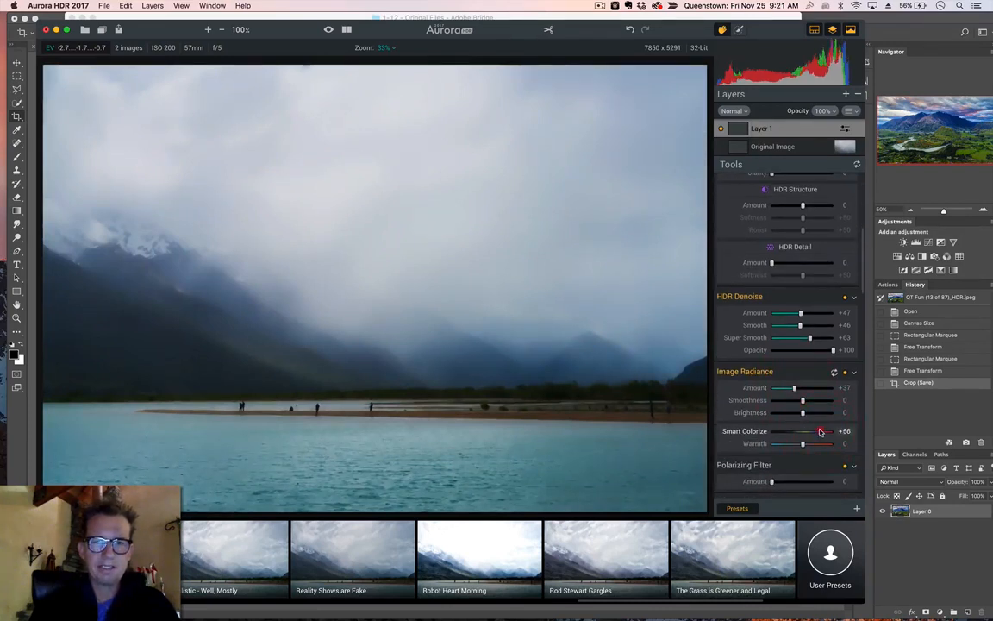
# Mask Layer 1 with the brush so it affects only the lake water, and toggle the layer's visibility to compare.
pyautogui.click(738, 29)
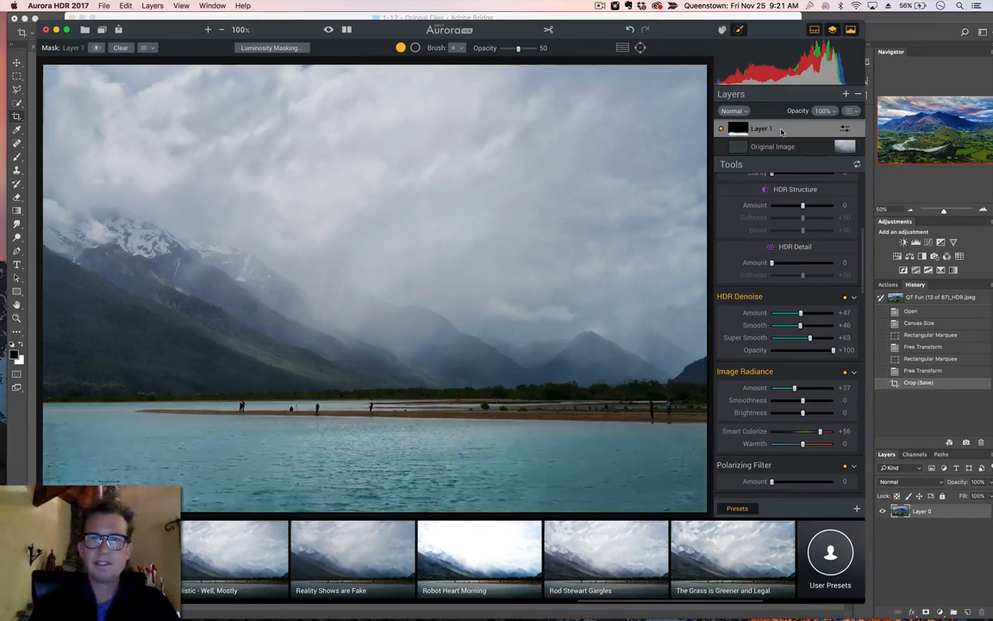
pyautogui.click(722, 130)
pyautogui.click(722, 129)
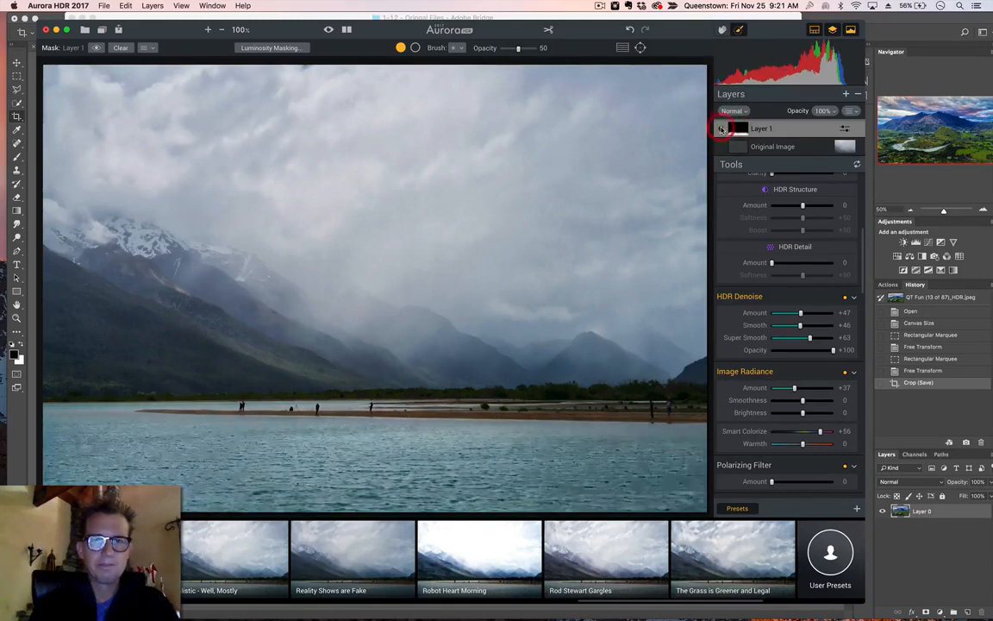
pyautogui.click(722, 129)
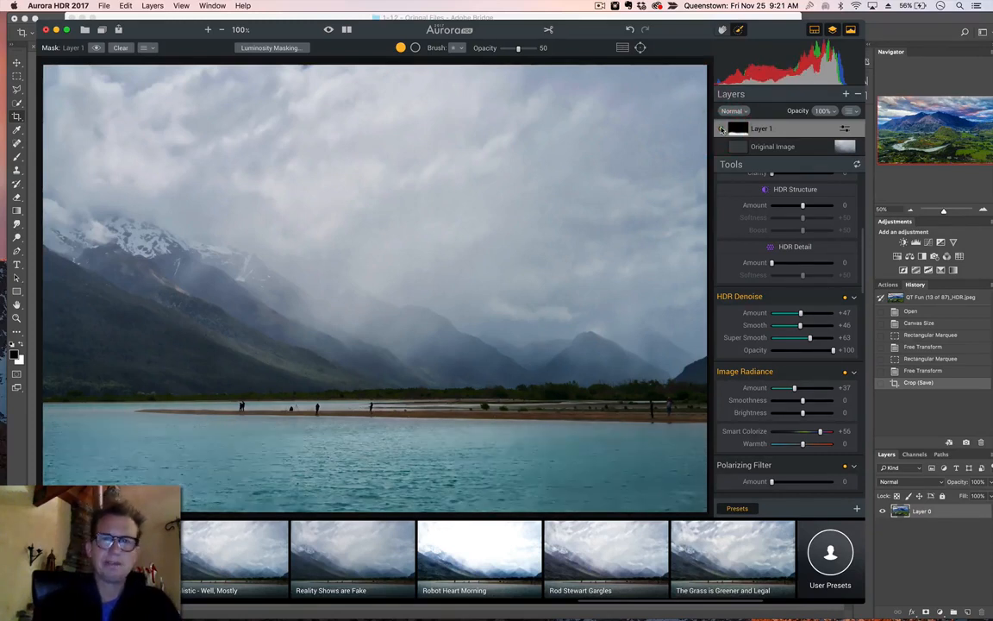
# Add a second adjustment layer with HDR Structure amount +26 and softness +81, and brush the effect onto the clouds.
pyautogui.click(846, 94)
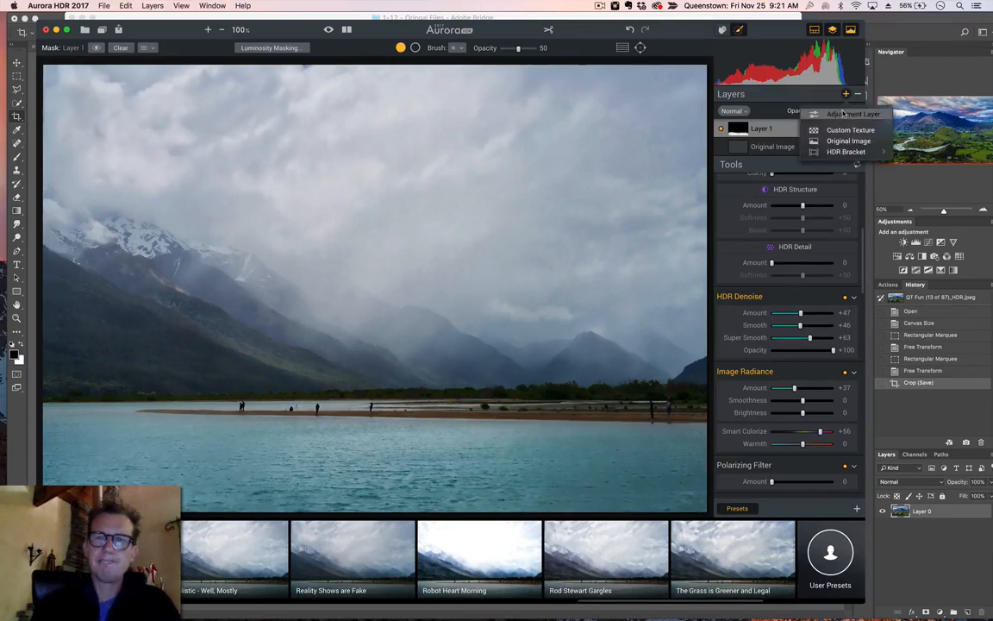
pyautogui.click(844, 113)
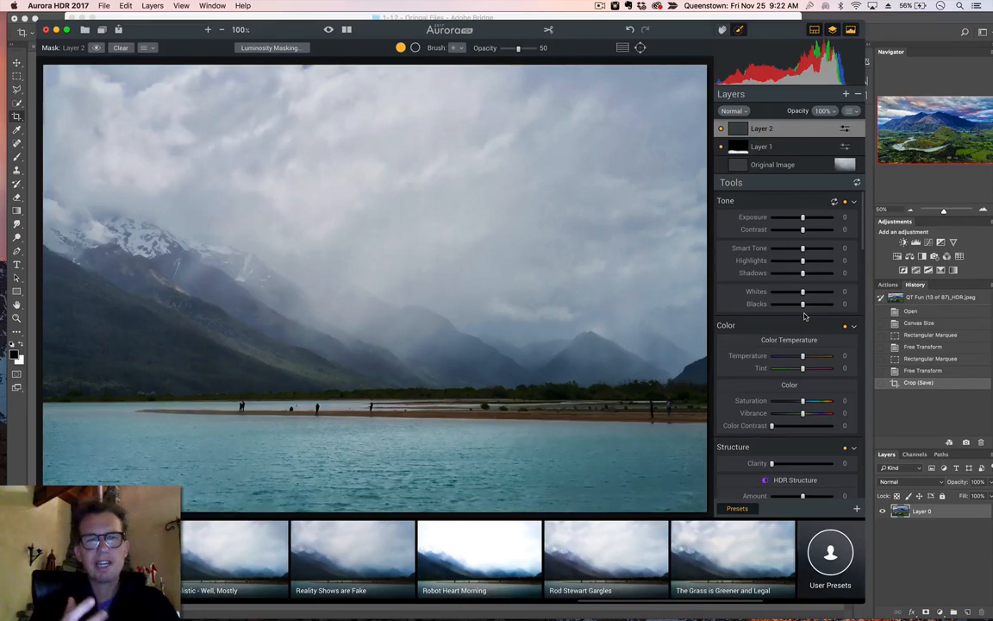
pyautogui.scroll(-3, 776, 388)
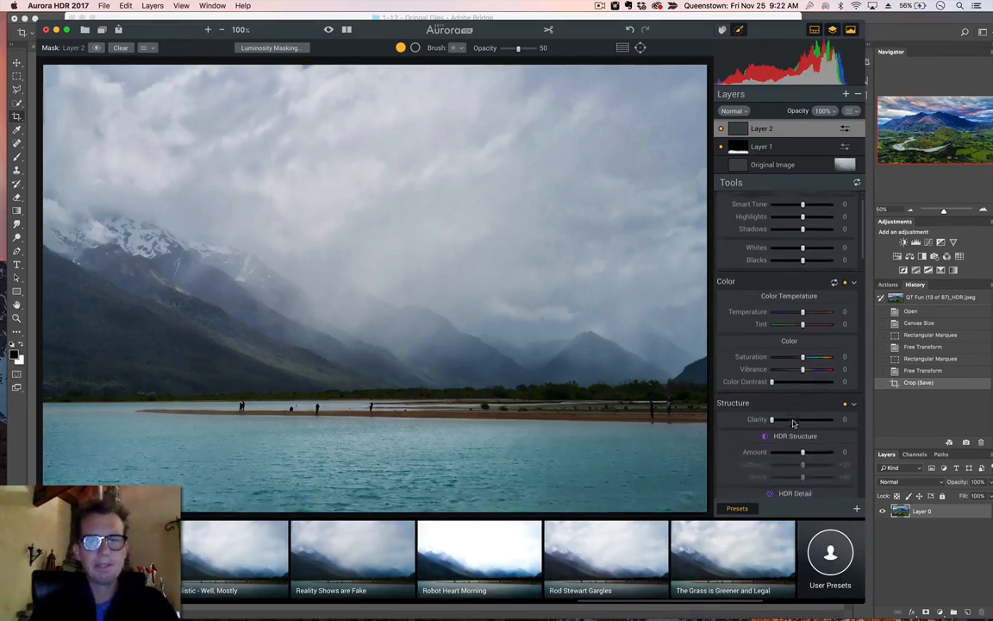
pyautogui.scroll(-2, 793, 422)
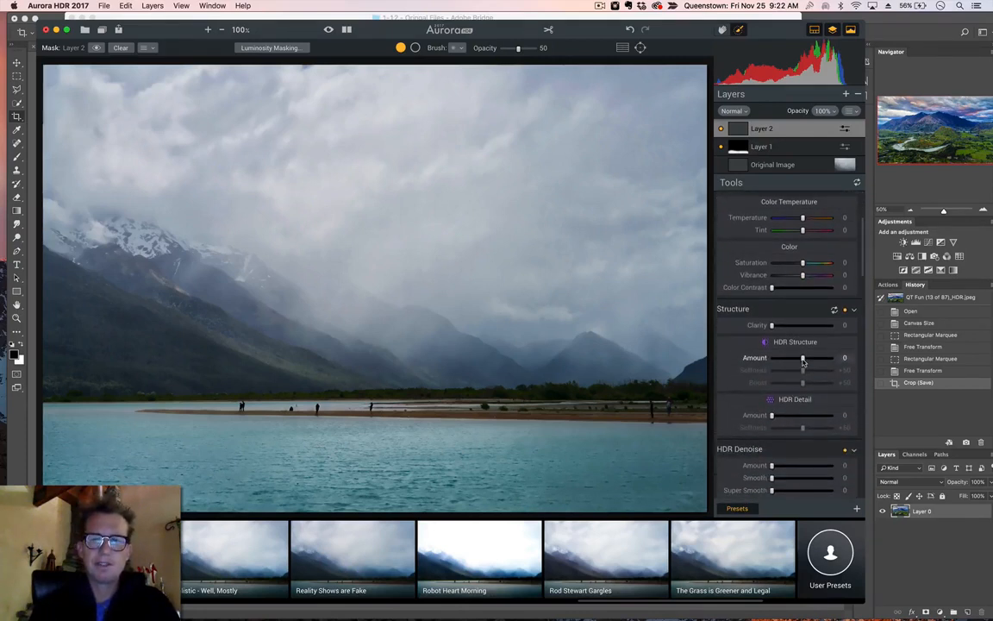
pyautogui.moveTo(803, 358); pyautogui.dragTo(824, 373)
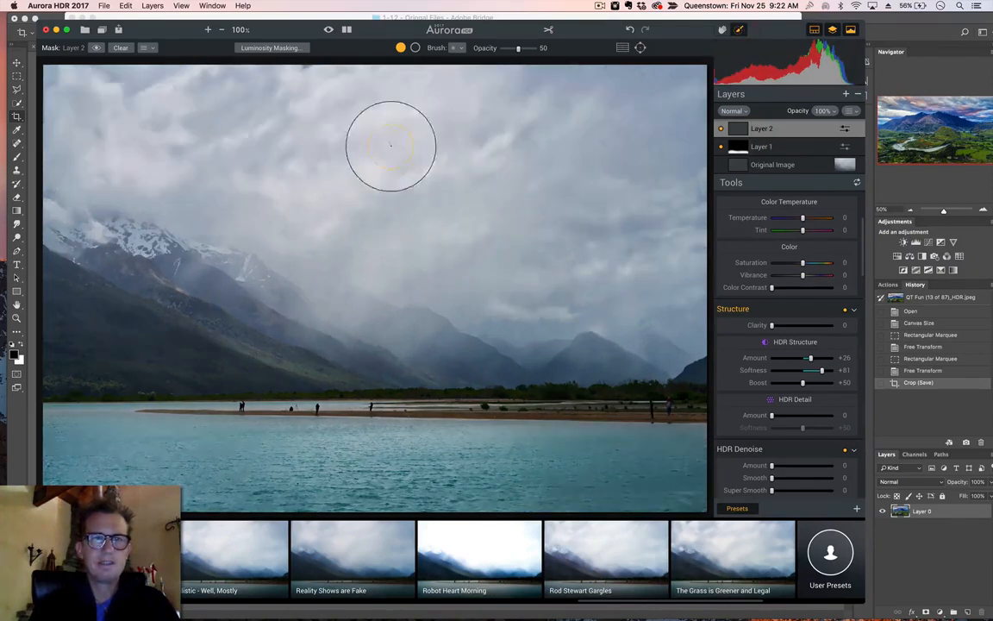
pyautogui.moveTo(390, 145)
pyautogui.mouseDown()
pyautogui.moveTo(131, 131)
pyautogui.moveTo(468, 135)
pyautogui.moveTo(603, 183)
pyautogui.mouseUp()
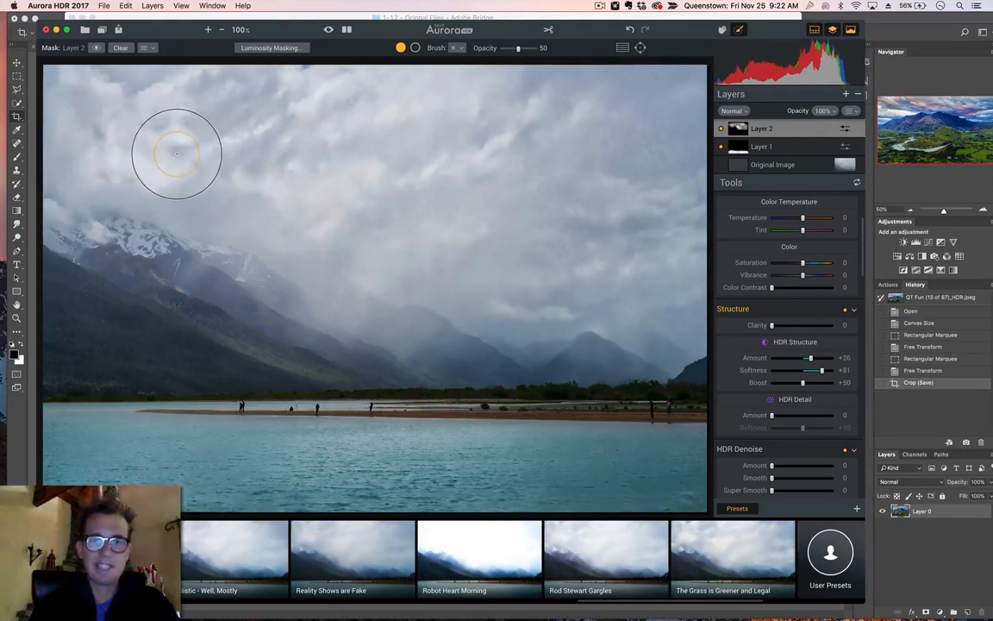
# Add a third adjustment layer with HDR Denoise amount +43, smooth +45 and super smooth +21, and brush the effect onto the clouds.
pyautogui.click(846, 94)
pyautogui.click(772, 127)
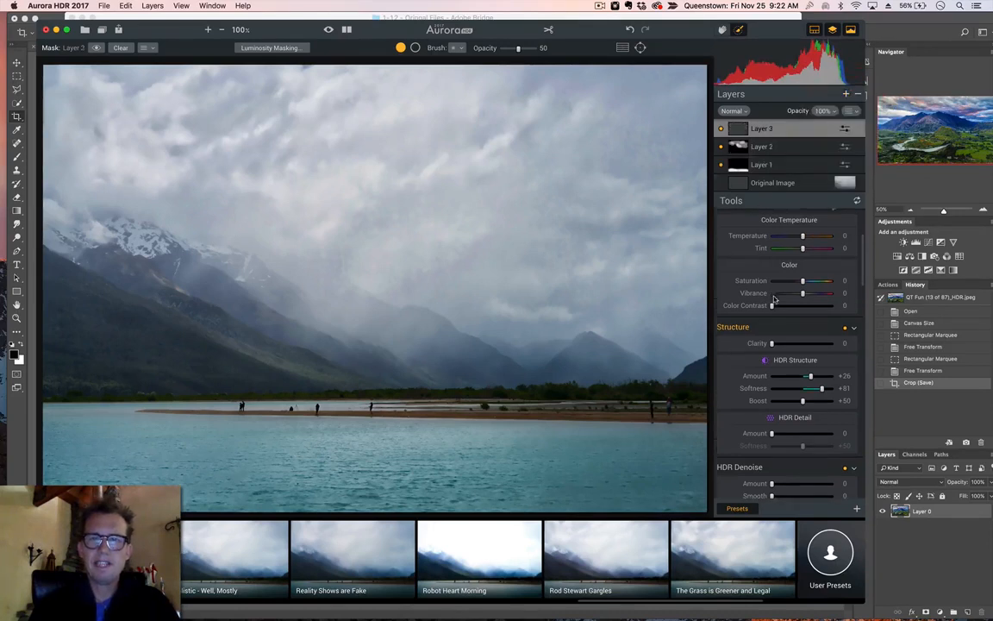
pyautogui.scroll(-3, 780, 345)
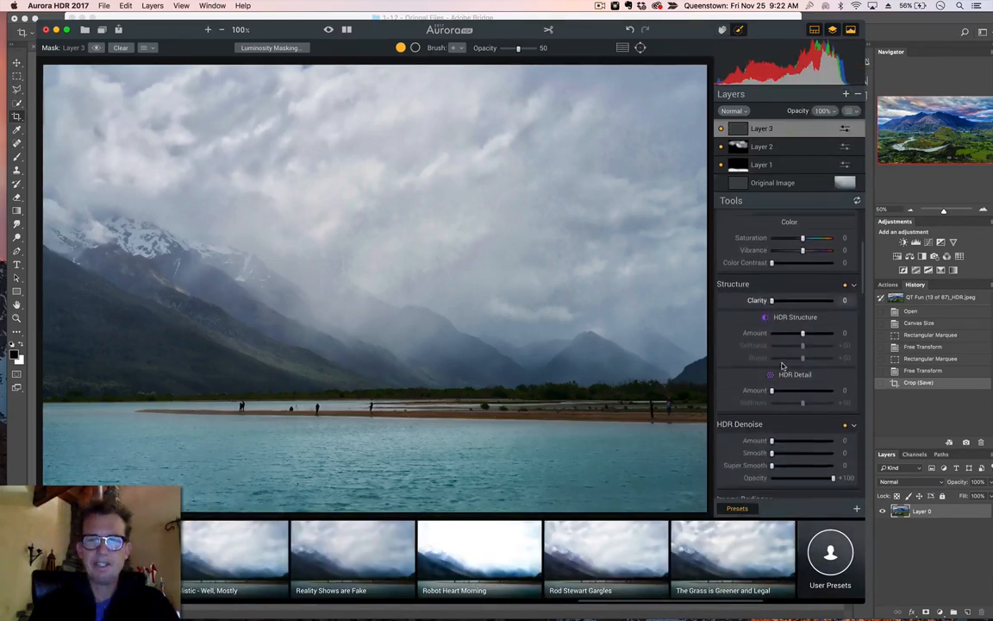
pyautogui.scroll(-3, 782, 367)
pyautogui.moveTo(785, 393); pyautogui.dragTo(798, 395)
pyautogui.click(800, 406)
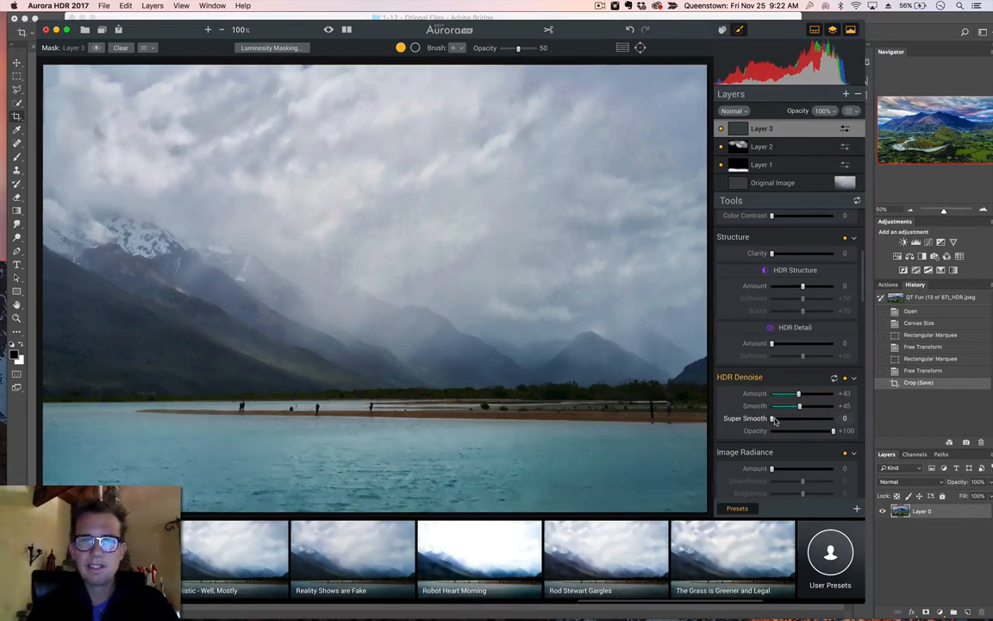
pyautogui.click(784, 419)
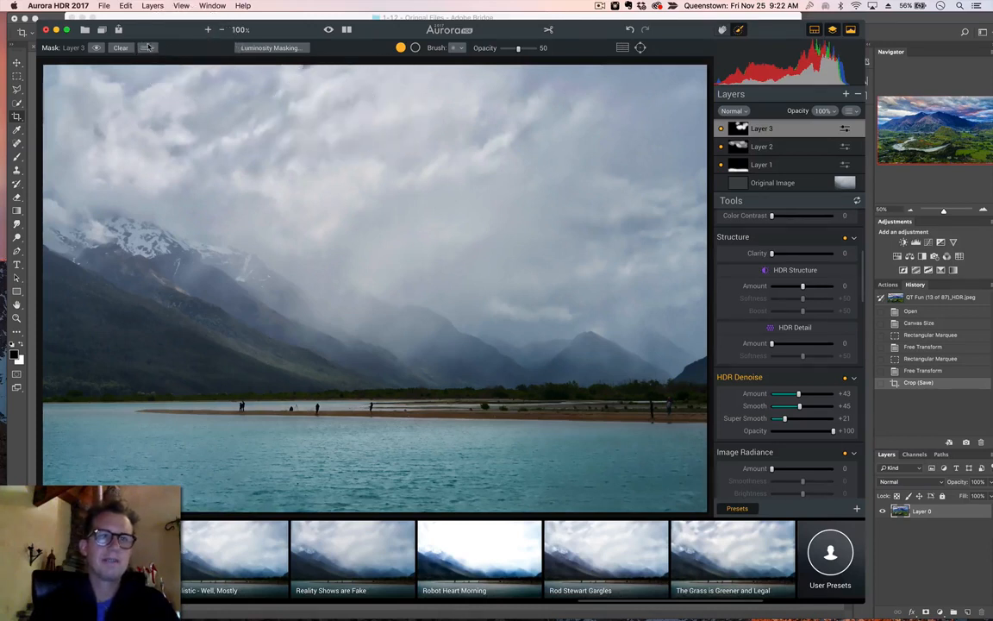
# Inspect the Layer 3 mask overlay on the clouds, and compare the edited photo with the original several times.
pyautogui.click(95, 48)
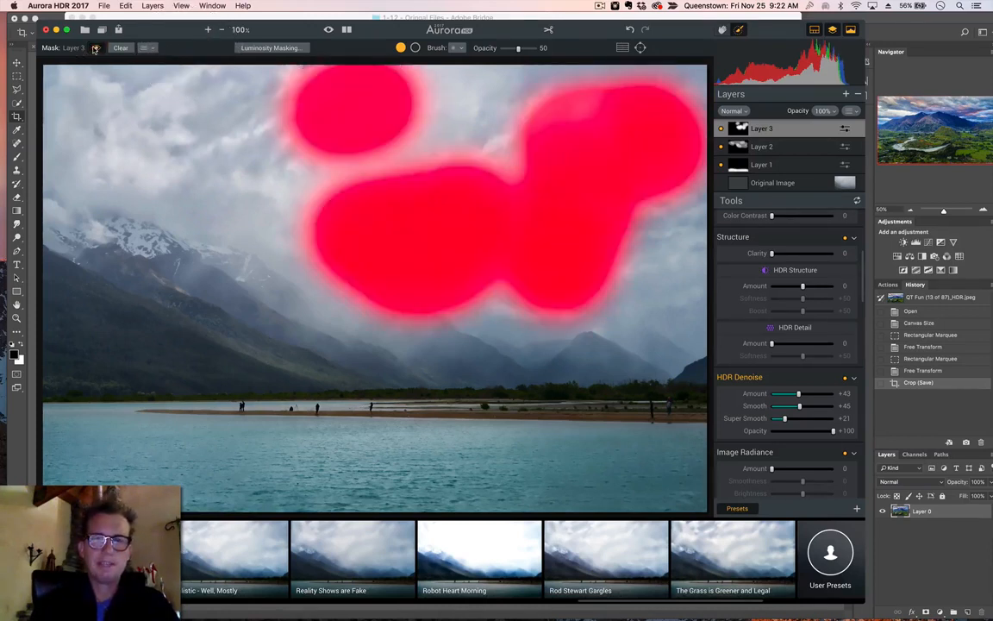
pyautogui.click(95, 48)
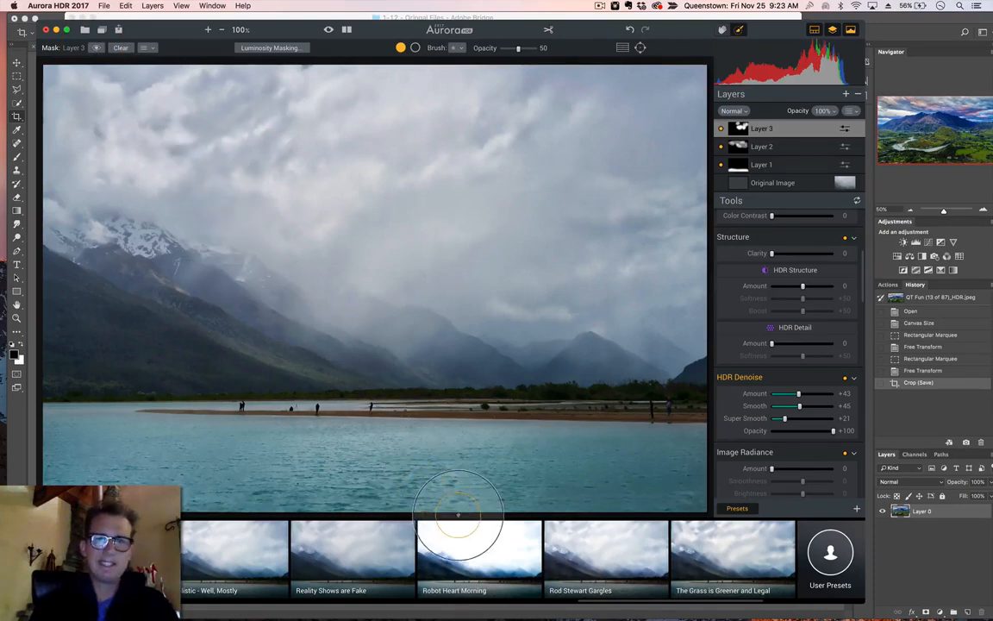
pyautogui.click(327, 29)
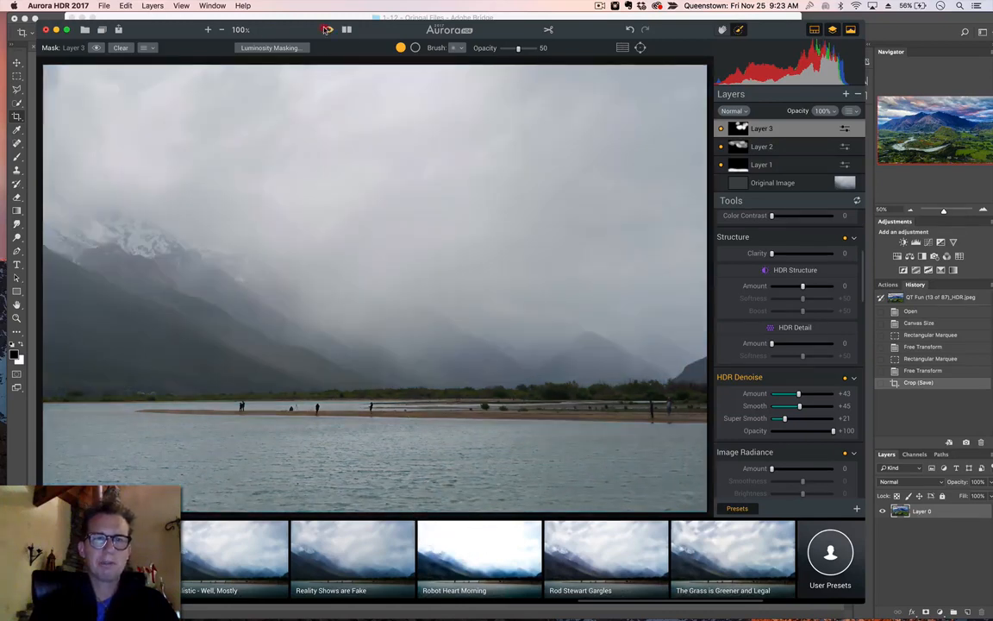
pyautogui.click(328, 29)
pyautogui.click(327, 29)
pyautogui.click(328, 29)
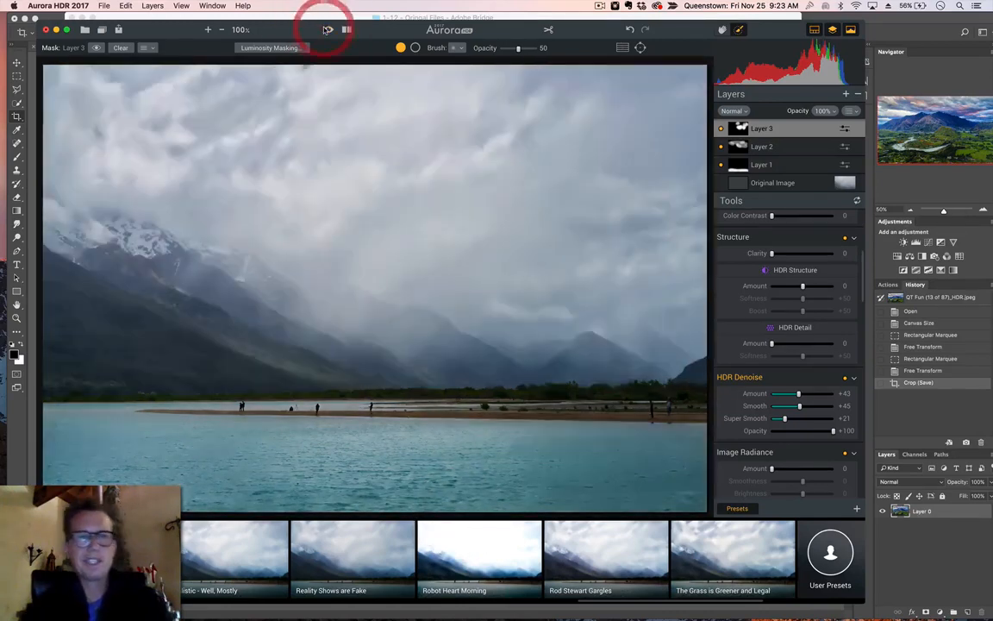
pyautogui.click(327, 29)
pyautogui.click(328, 29)
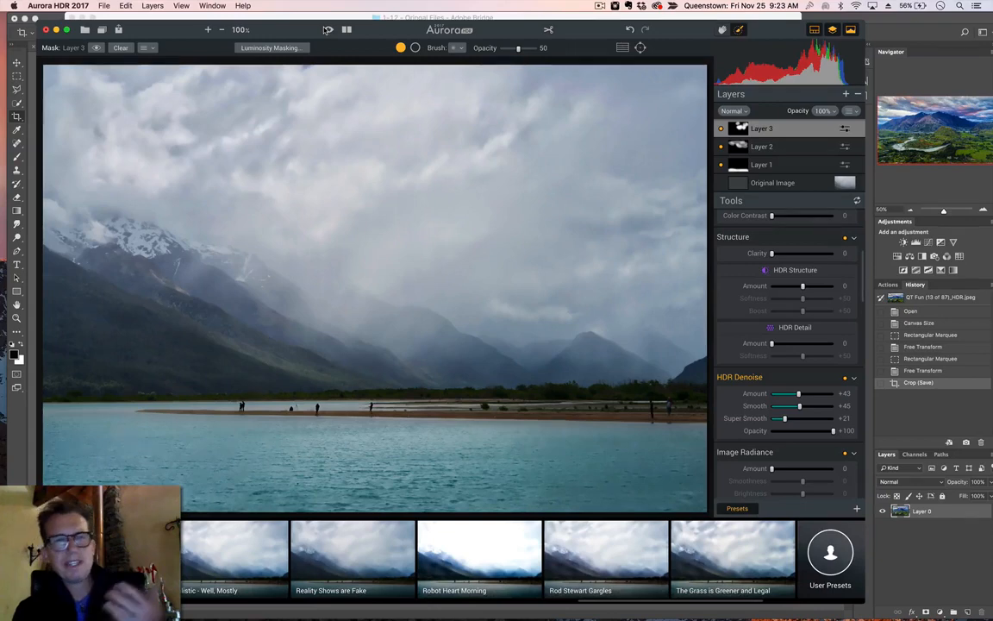
pyautogui.click(328, 30)
pyautogui.click(327, 30)
pyautogui.click(328, 29)
pyautogui.click(327, 29)
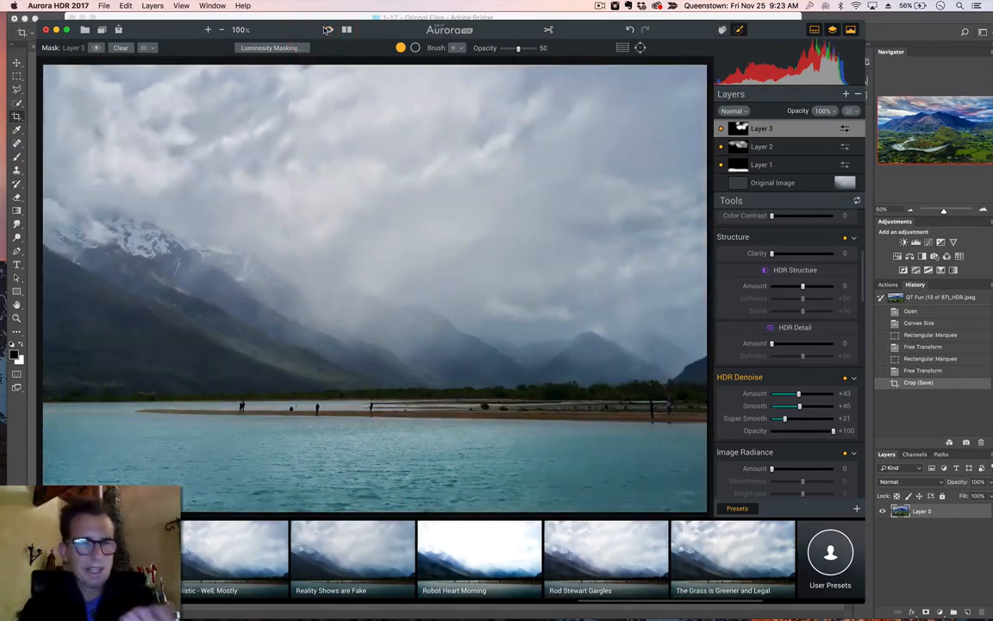
pyautogui.click(328, 30)
pyautogui.click(328, 29)
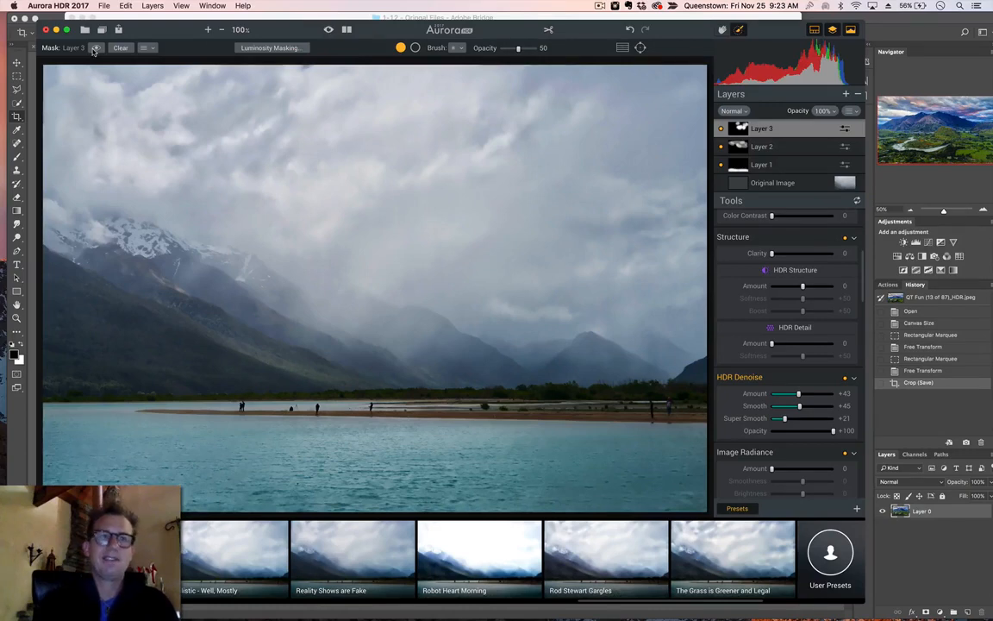
# Export the photo to the Completed folder as QT Fun (165 of 237)_HDR.jpeg, a high-quality sRGB JPEG at original size without sharpening.
pyautogui.click(118, 31)
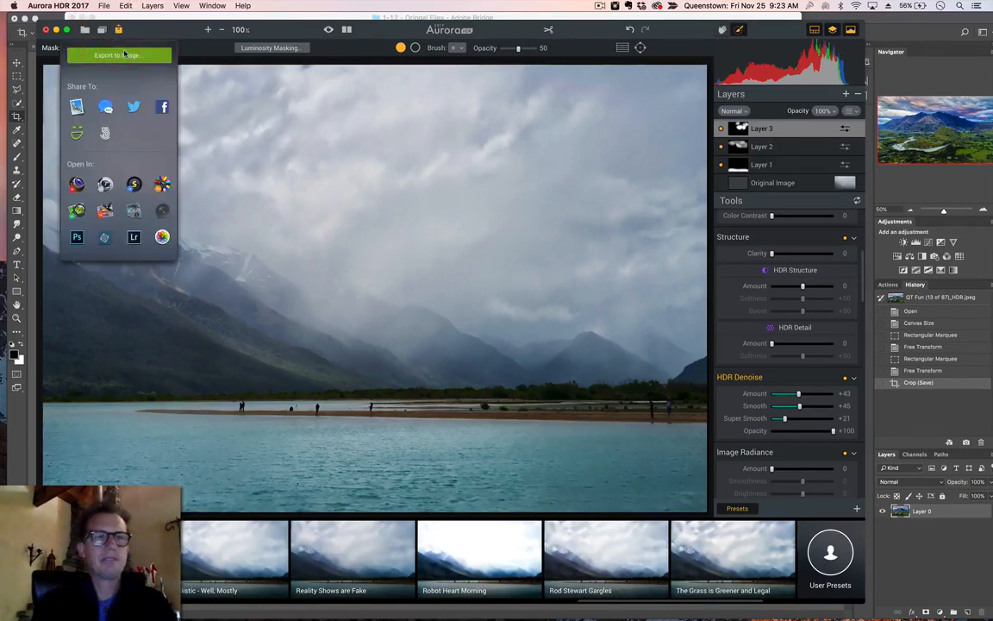
pyautogui.click(124, 55)
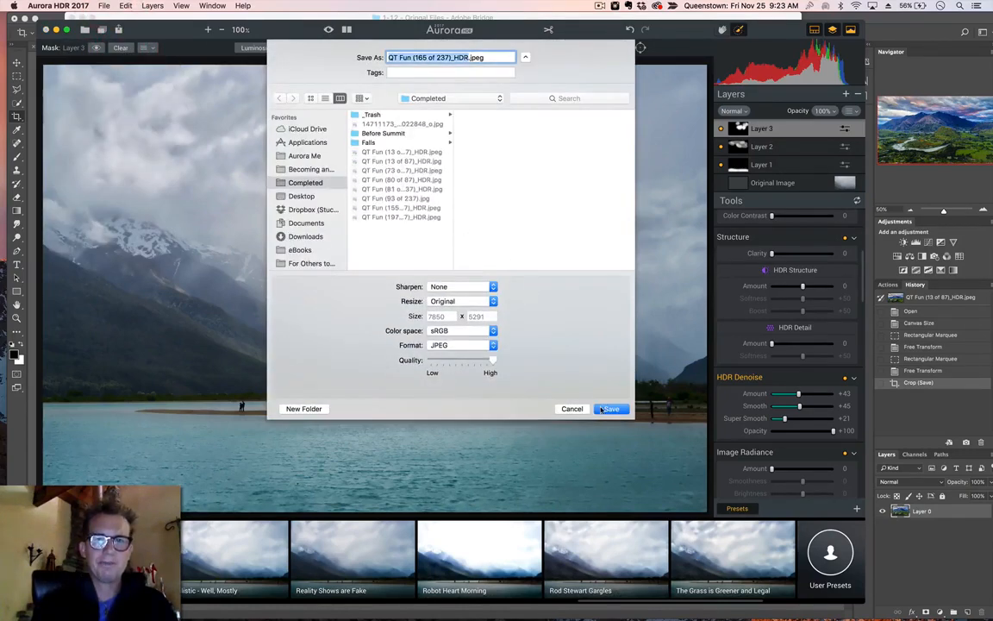
pyautogui.click(606, 409)
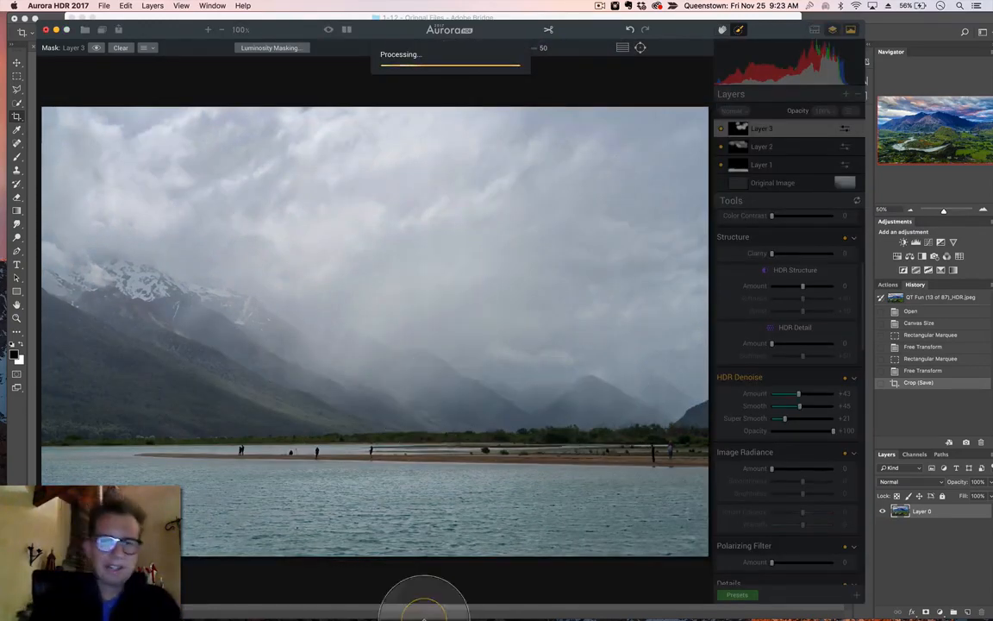
# Switch to Adobe Bridge and preview the bracketed floating-dock lake photos full screen, from QT Fun (172 of 237).jpg to QT Fun (174 of 237).jpg.
pyautogui.moveTo(412, 615)
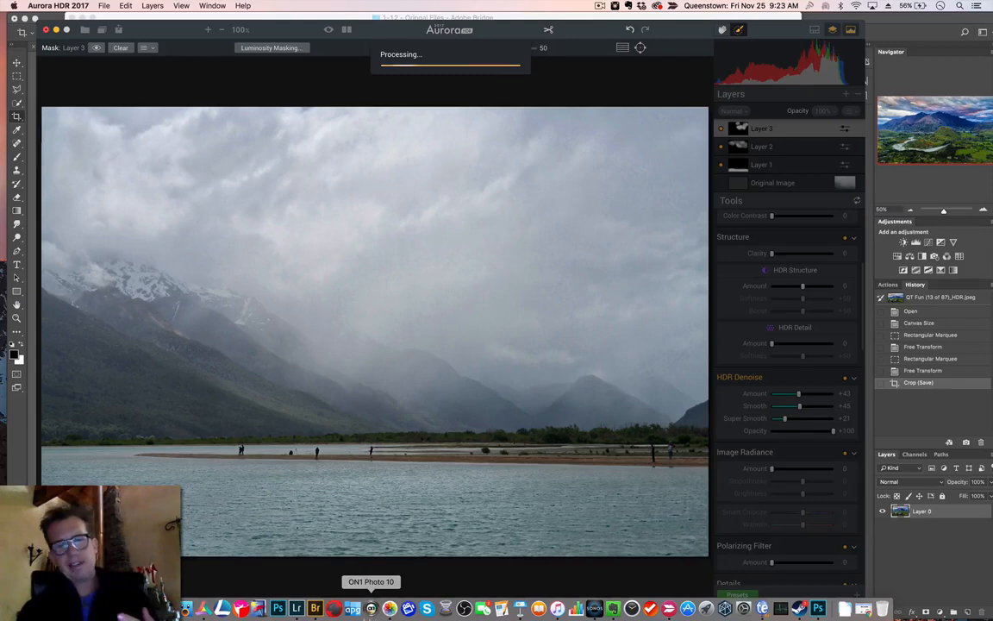
pyautogui.click(315, 609)
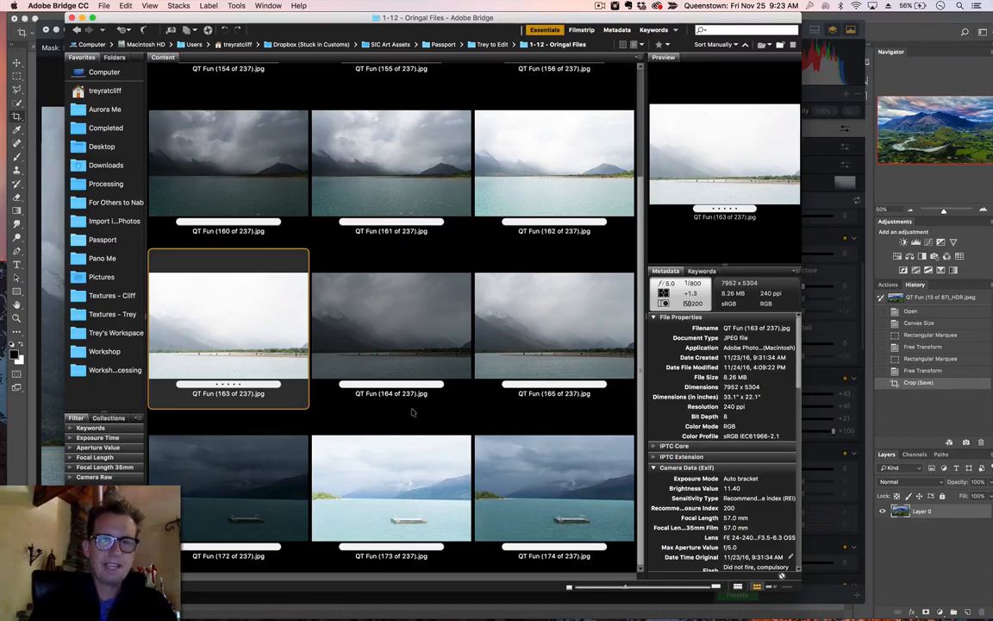
pyautogui.click(255, 487)
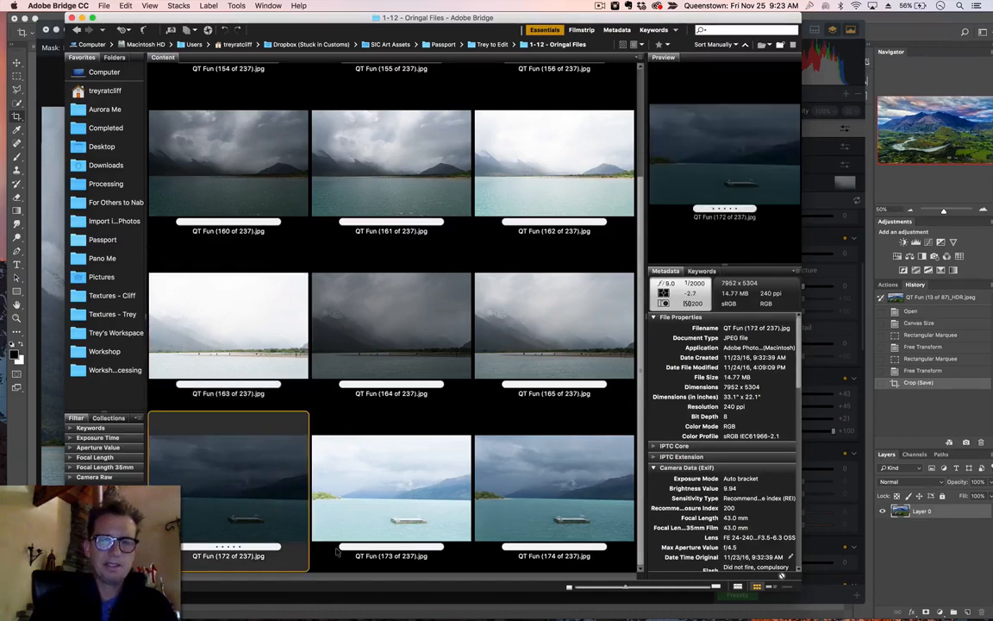
pyautogui.press('space')
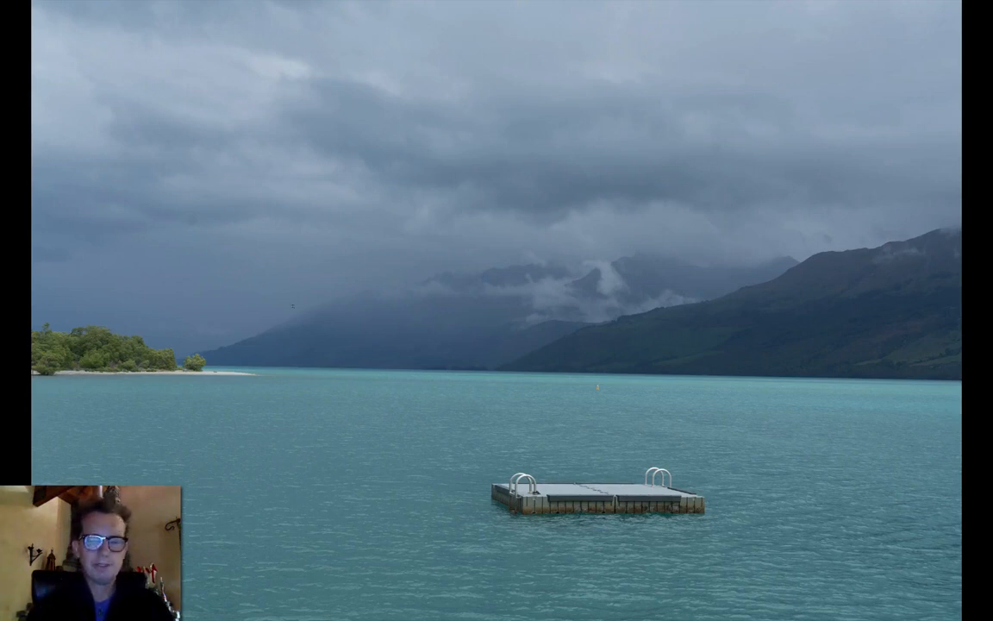
pyautogui.press('space')
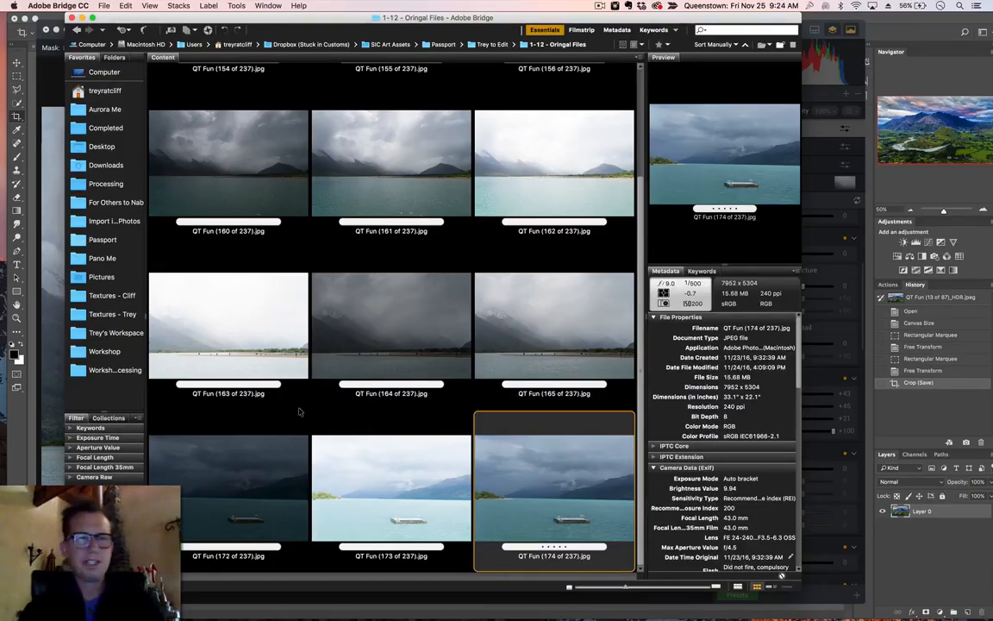
# Switch to Photoshop and crop a strip of sky off the top and a thin strip of water off the bottom of the lake photo.
pyautogui.press('super+Tab')
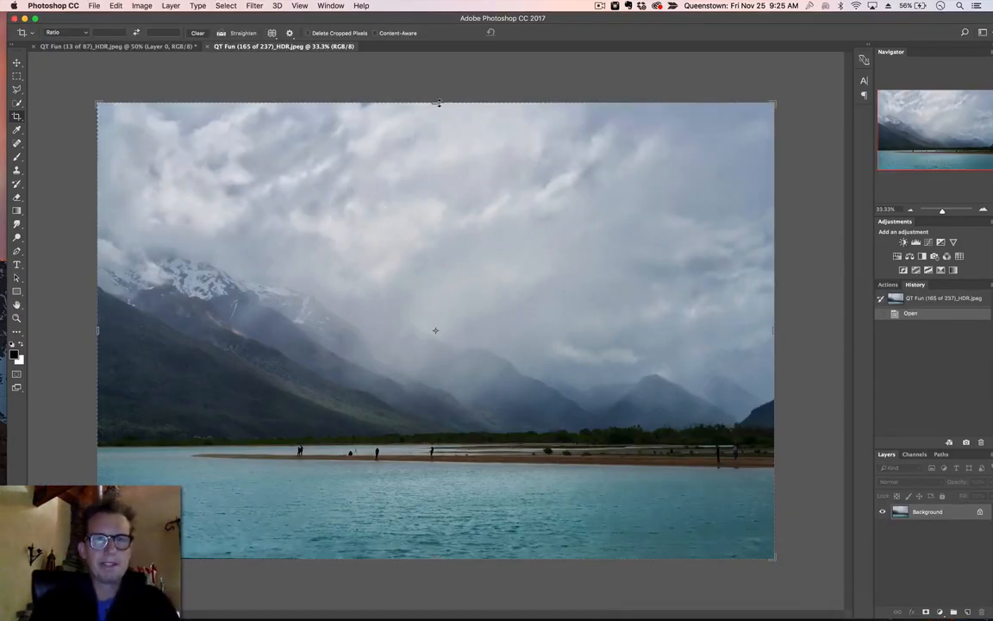
pyautogui.moveTo(436, 103); pyautogui.dragTo(438, 117)
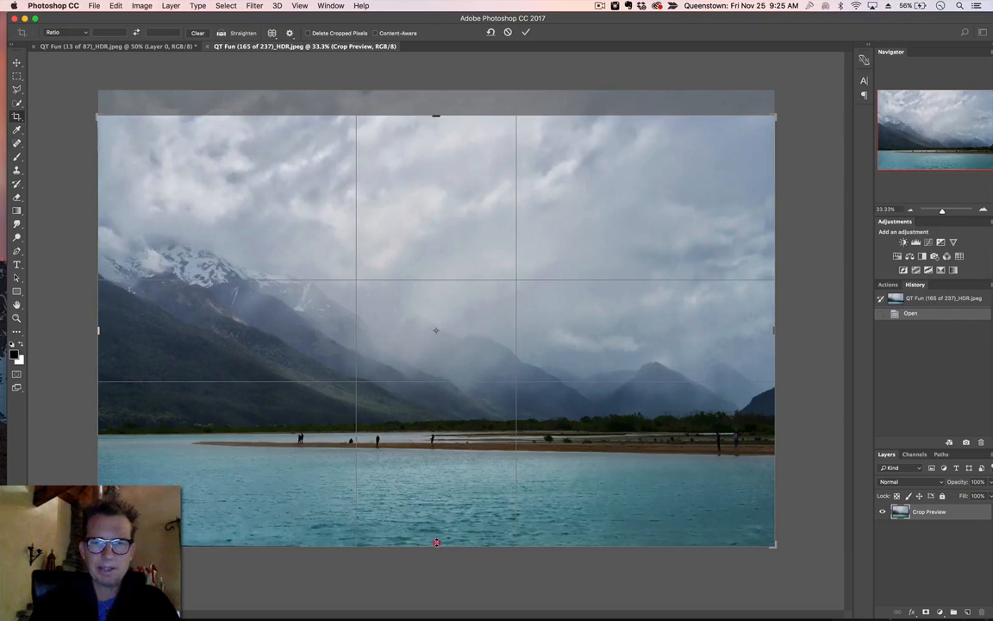
pyautogui.moveTo(436, 542); pyautogui.dragTo(435, 537)
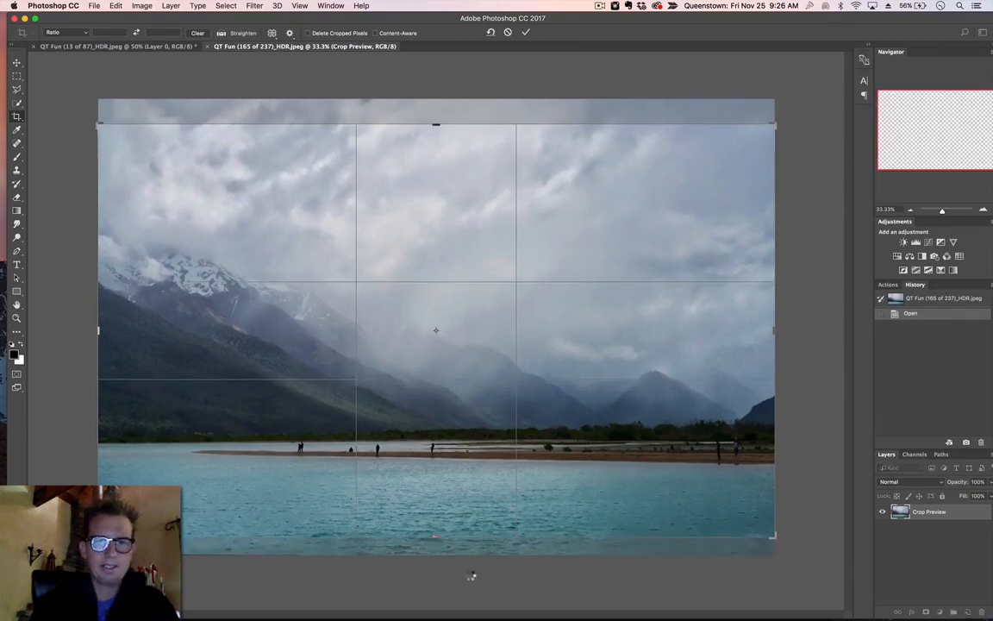
pyautogui.press('Return')
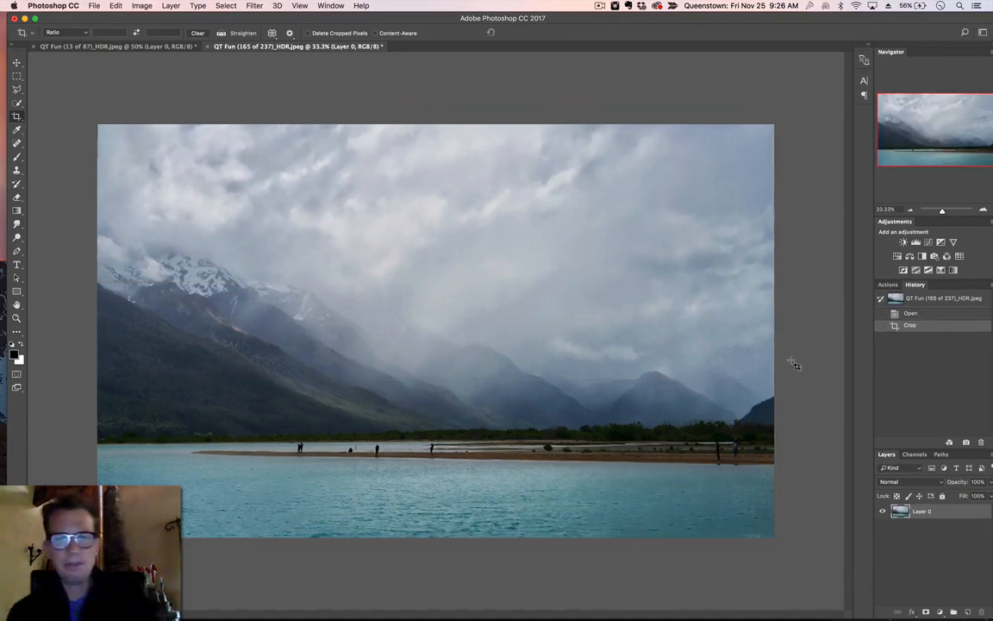
# Remove the two people standing at the right end of the sandbank with the Spot Healing Brush.
pyautogui.click(984, 211)
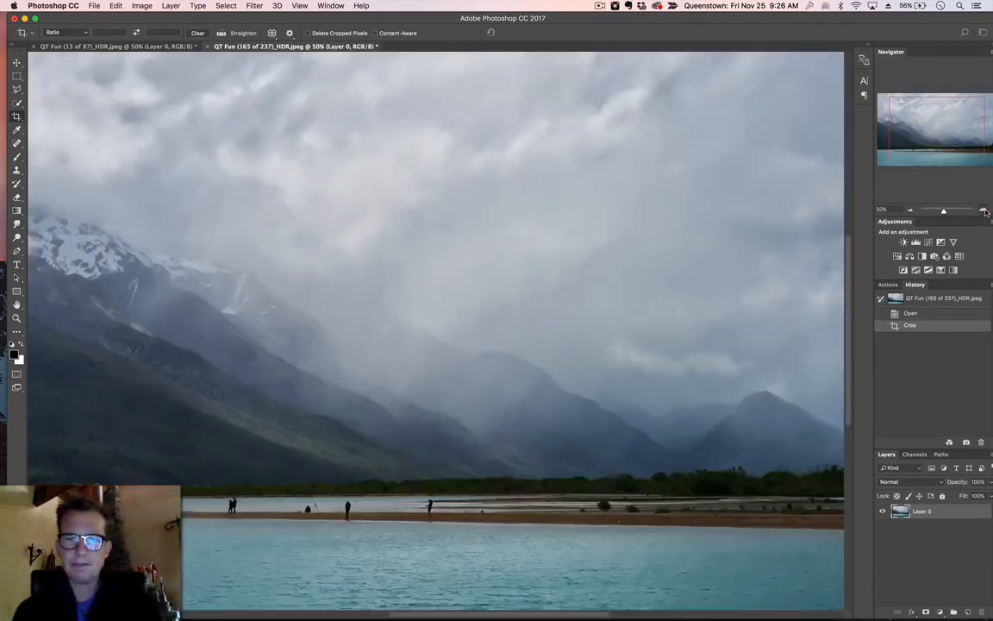
pyautogui.click(984, 211)
pyautogui.moveTo(517, 410); pyautogui.dragTo(282, 350)
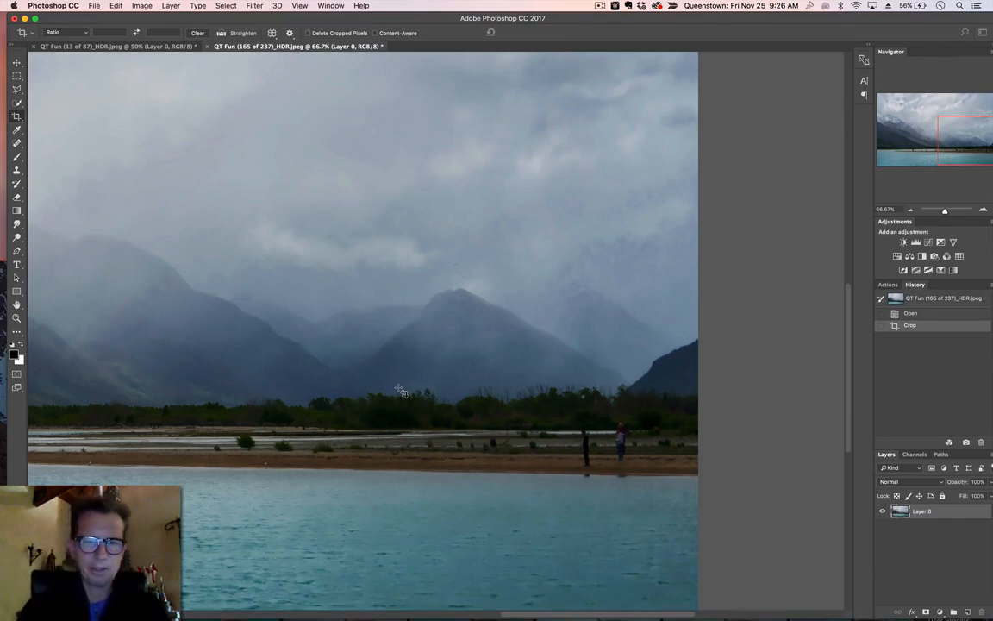
pyautogui.press('j')
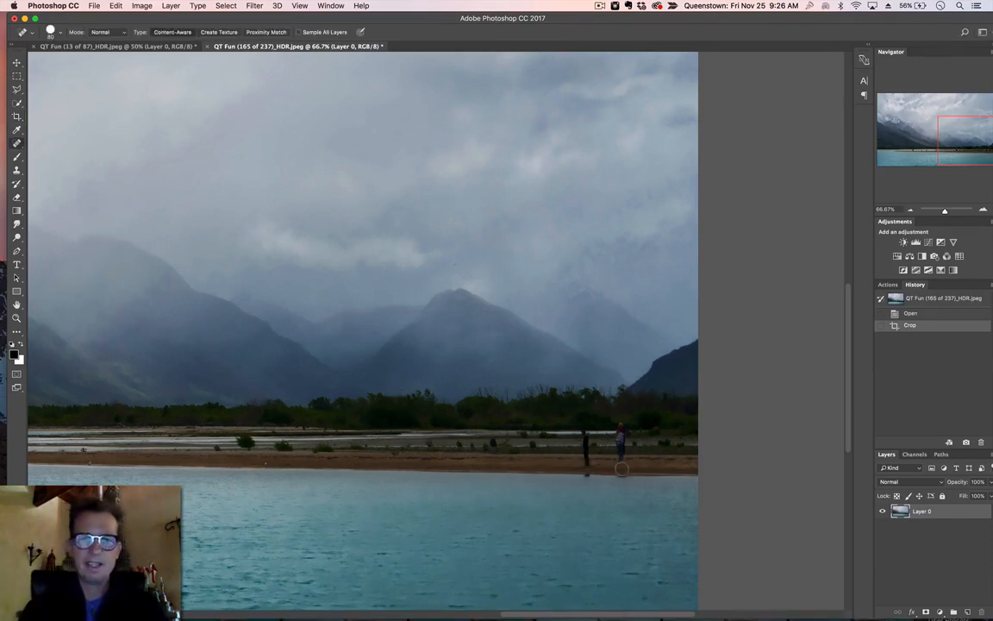
pyautogui.moveTo(621, 468); pyautogui.dragTo(620, 428)
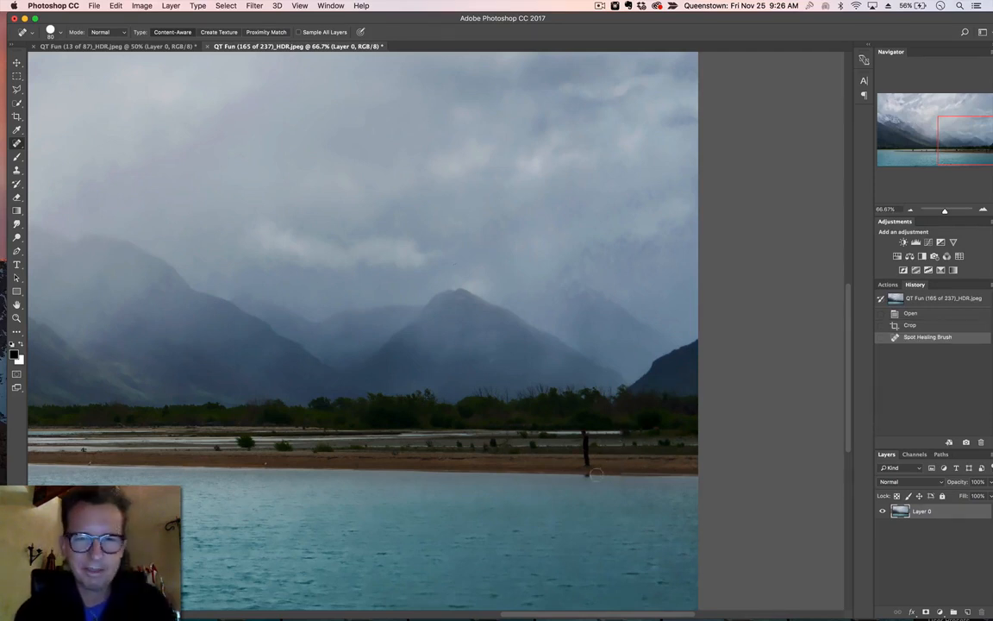
pyautogui.moveTo(587, 472); pyautogui.dragTo(585, 424)
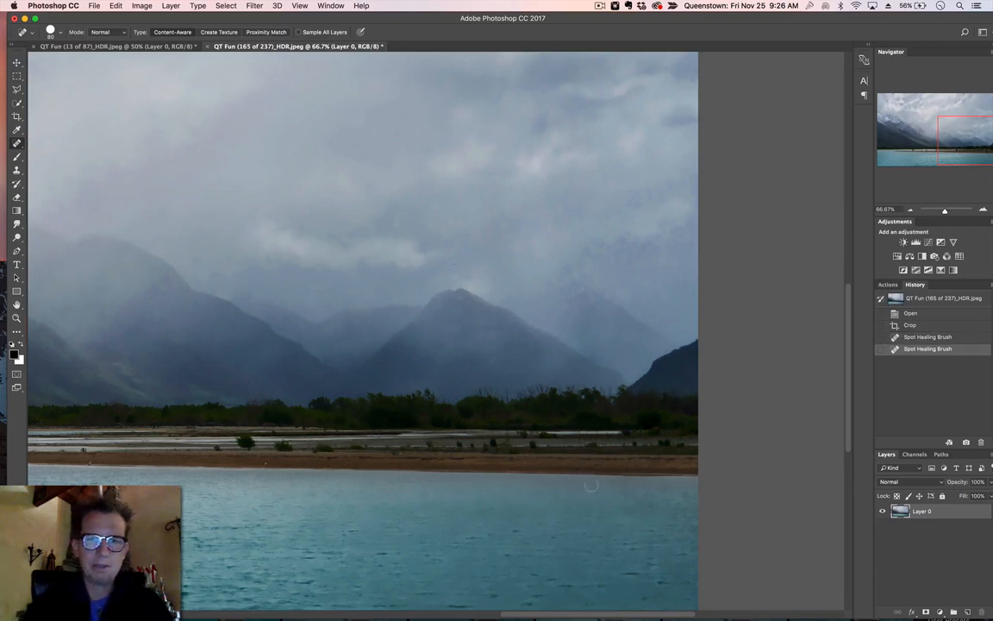
# Remove the scattered shrubs and small dark spots along the flats behind the sandbank with the Spot Healing Brush.
pyautogui.click(15, 145)
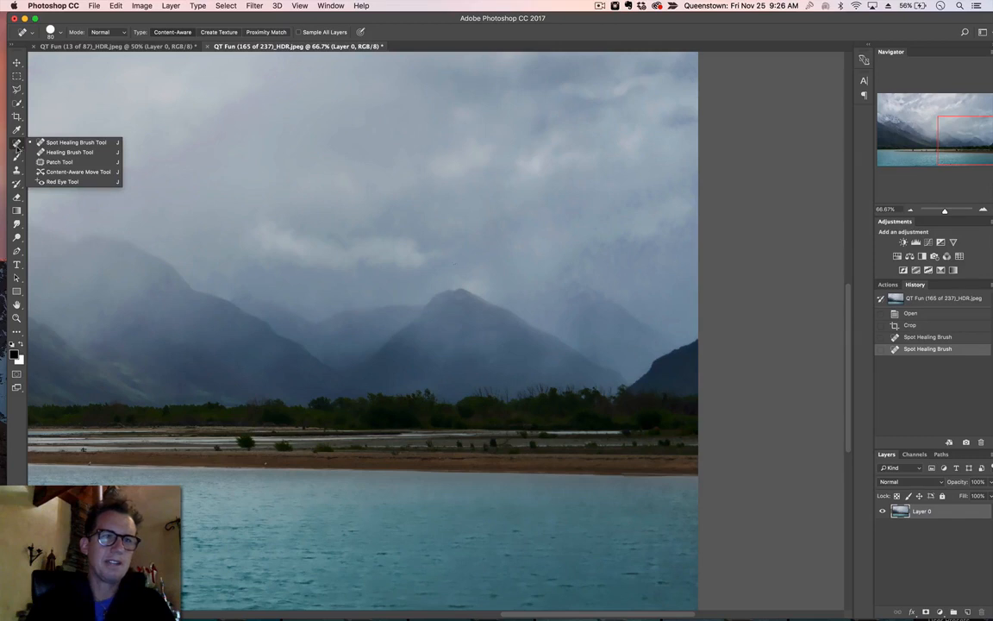
pyautogui.click(52, 144)
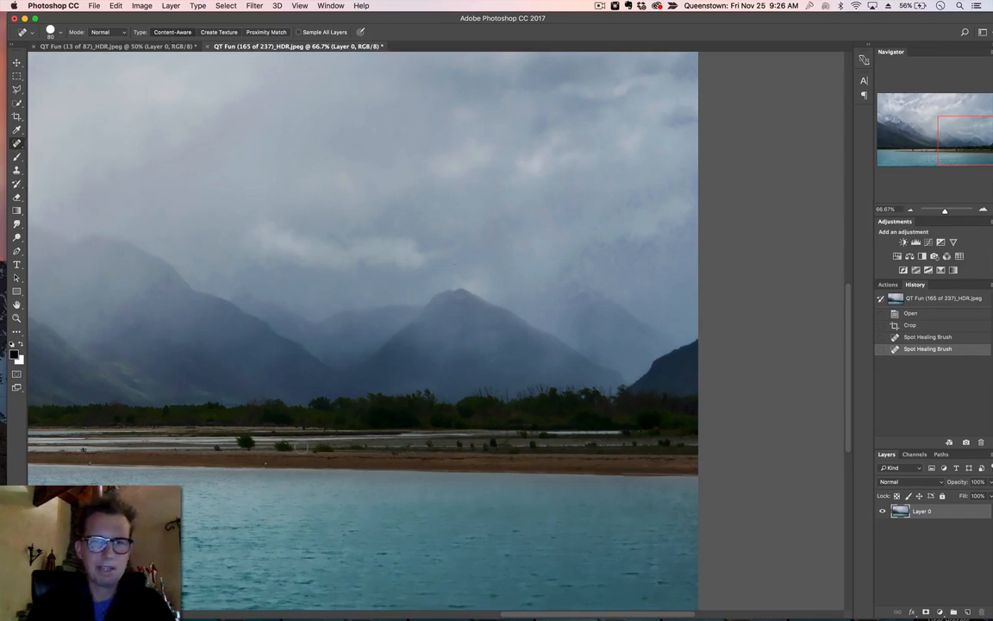
pyautogui.click(242, 444)
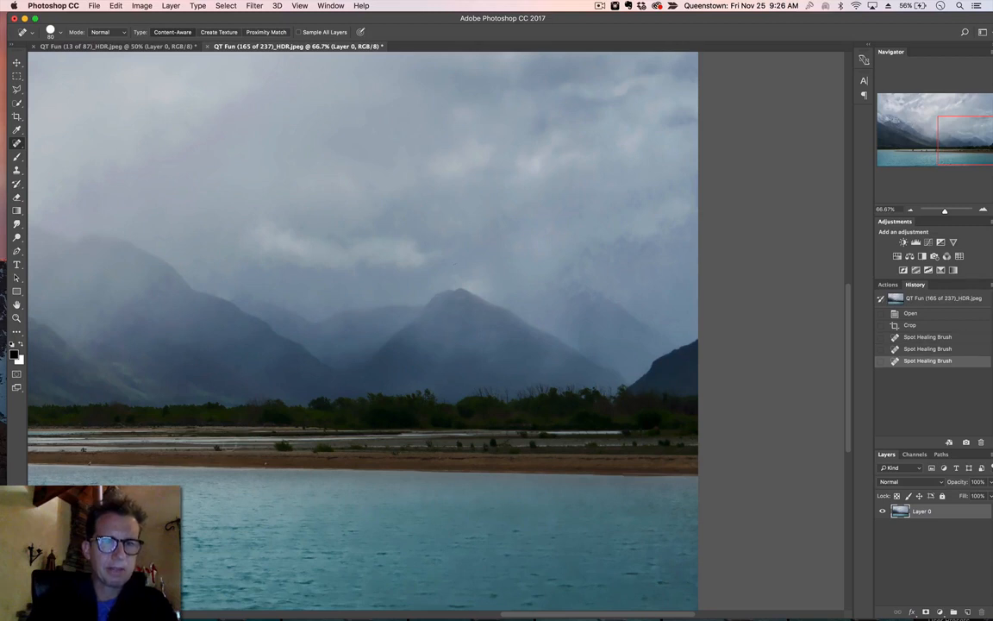
pyautogui.click(218, 445)
pyautogui.click(265, 463)
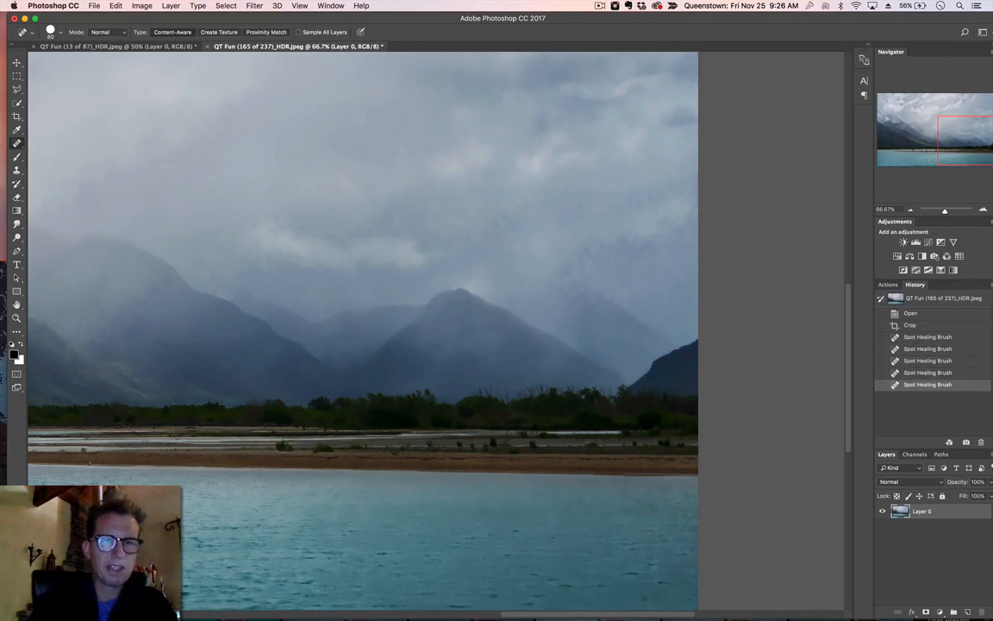
pyautogui.click(282, 447)
pyautogui.click(277, 447)
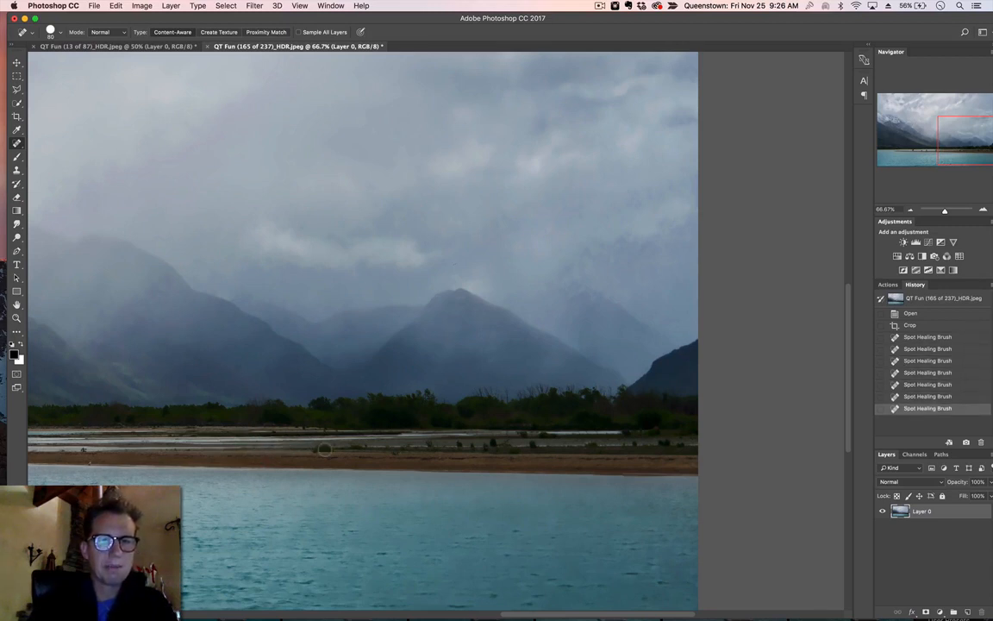
pyautogui.click(329, 449)
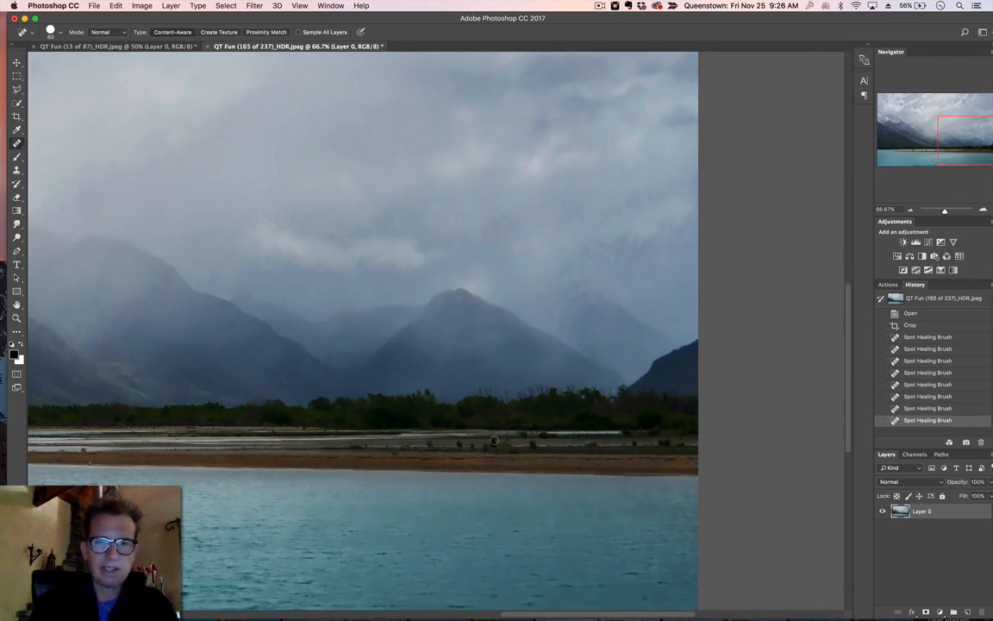
pyautogui.click(534, 445)
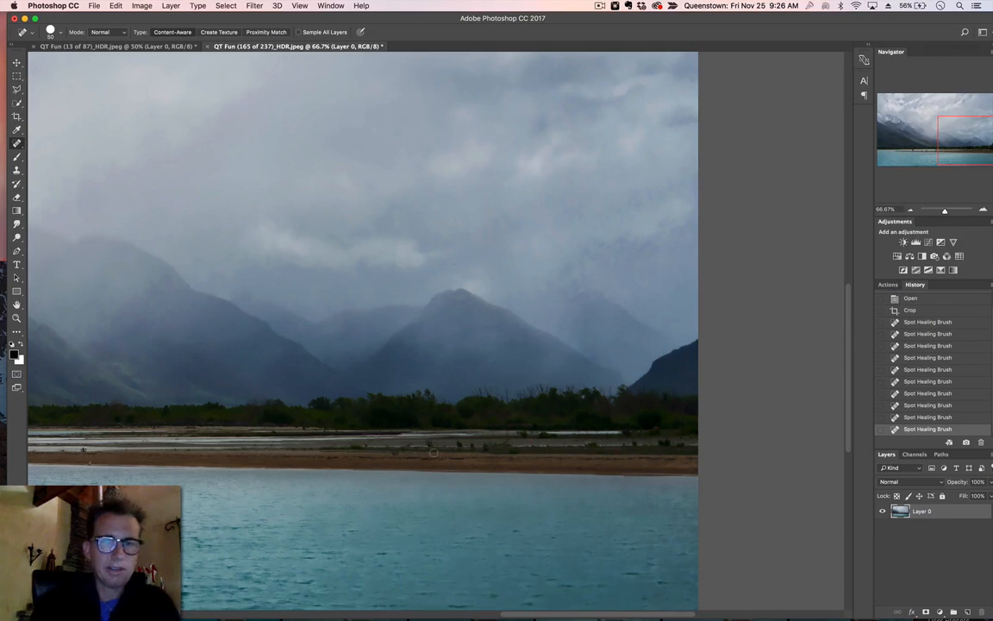
# Heal away the small dark clump on the middle of the sandbank, the seated person with the tripod and the leftover debris beside them.
pyautogui.moveTo(347, 438); pyautogui.dragTo(653, 416)
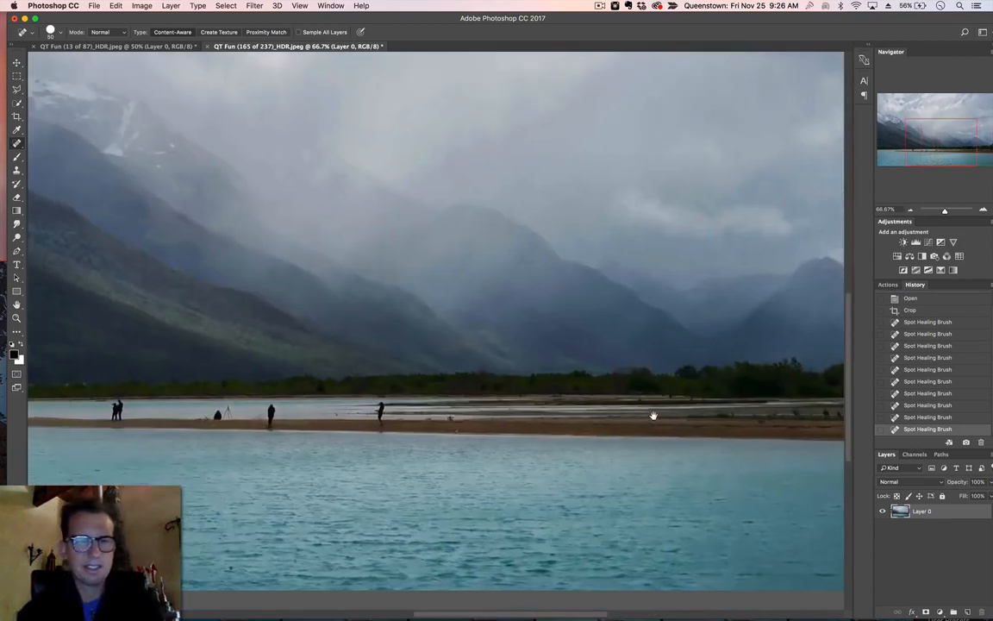
pyautogui.click(449, 418)
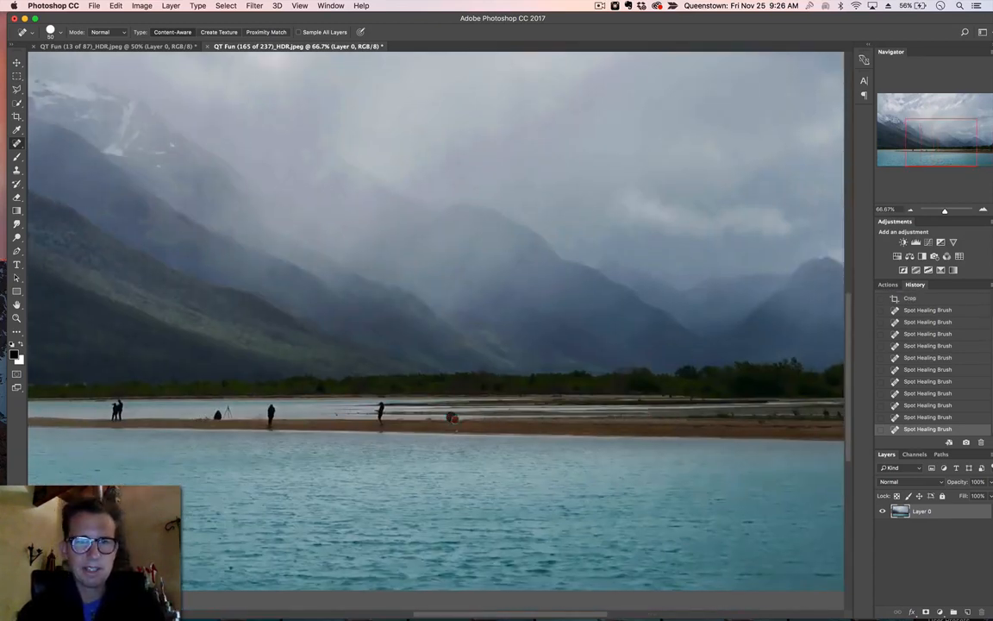
pyautogui.moveTo(200, 376); pyautogui.dragTo(268, 394)
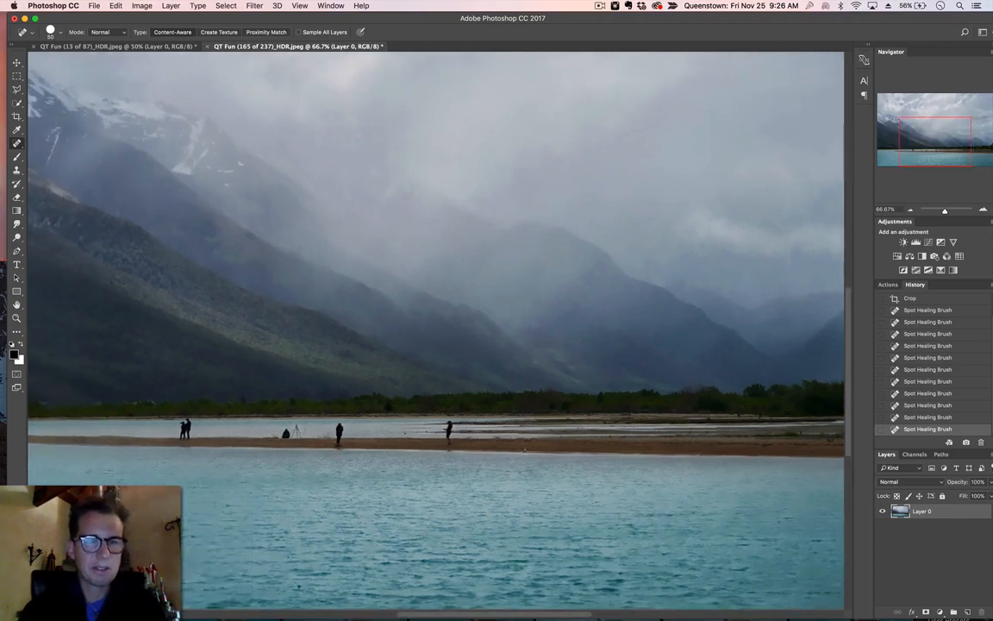
pyautogui.click(984, 211)
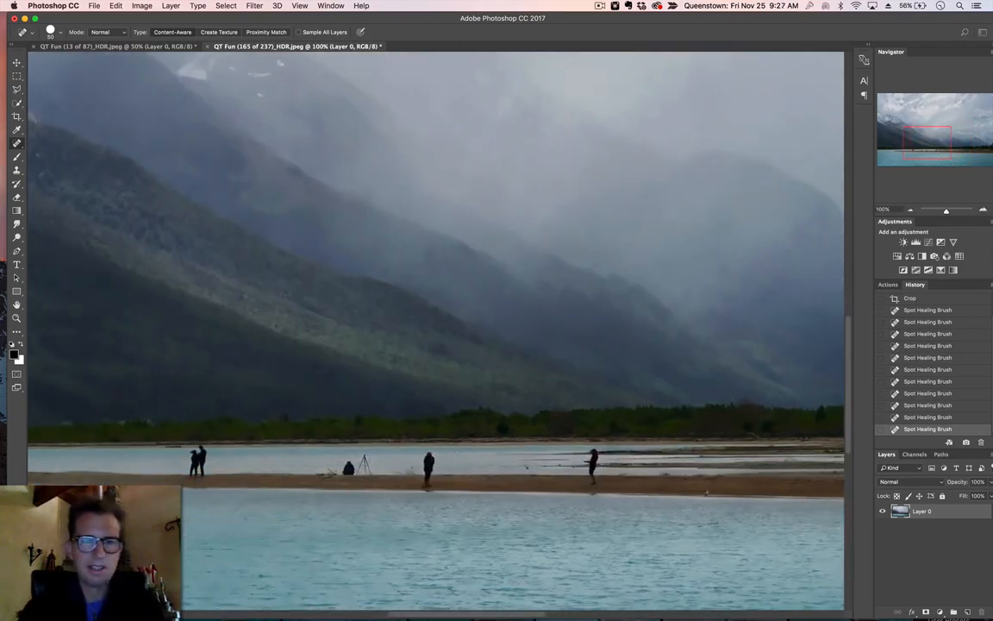
pyautogui.moveTo(362, 458); pyautogui.dragTo(347, 470)
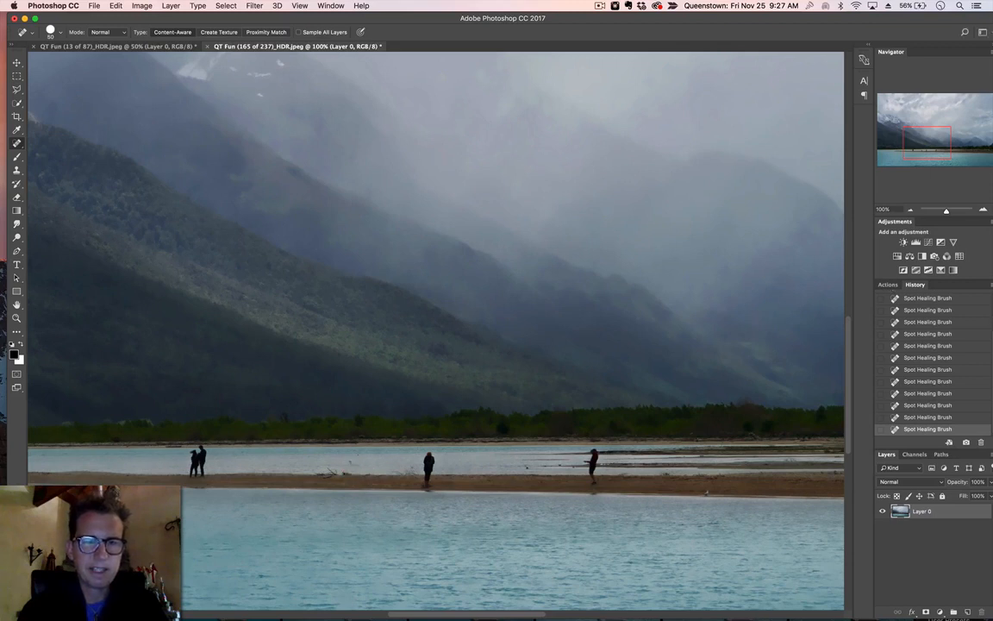
pyautogui.click(348, 463)
pyautogui.moveTo(317, 471); pyautogui.dragTo(333, 472)
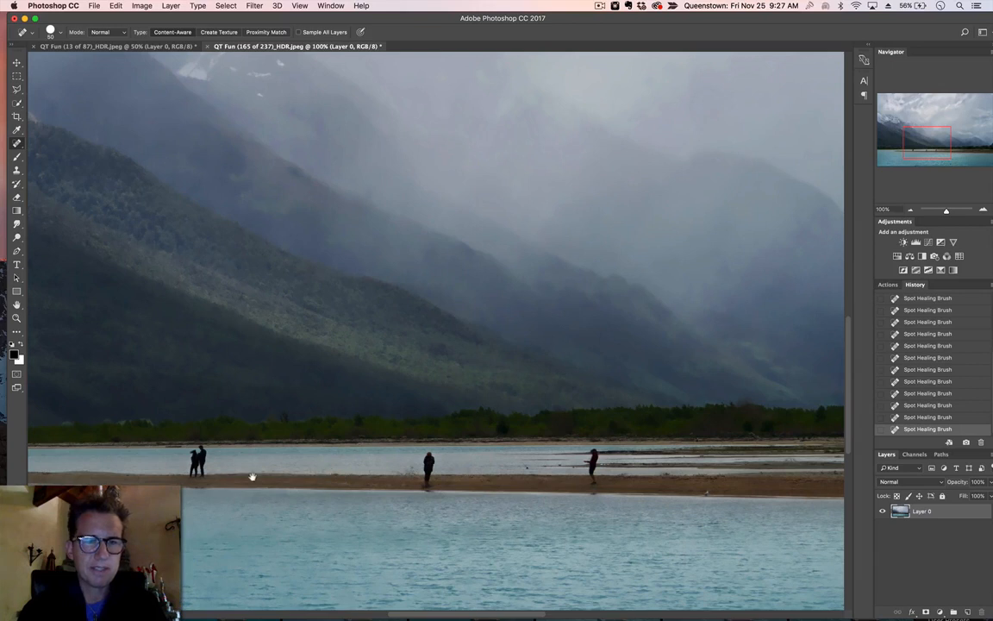
# Remove the small white speck at the sandbank's water edge with a size 20 Spot Healing Brush and review the whole photo.
pyautogui.moveTo(252, 477); pyautogui.dragTo(384, 476)
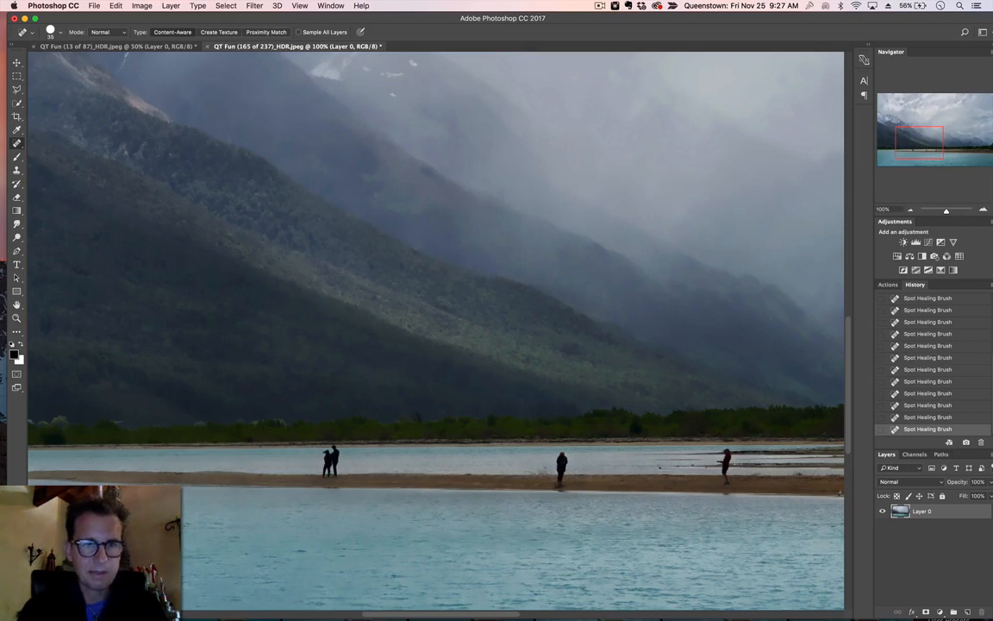
pyautogui.moveTo(470, 411); pyautogui.dragTo(264, 410)
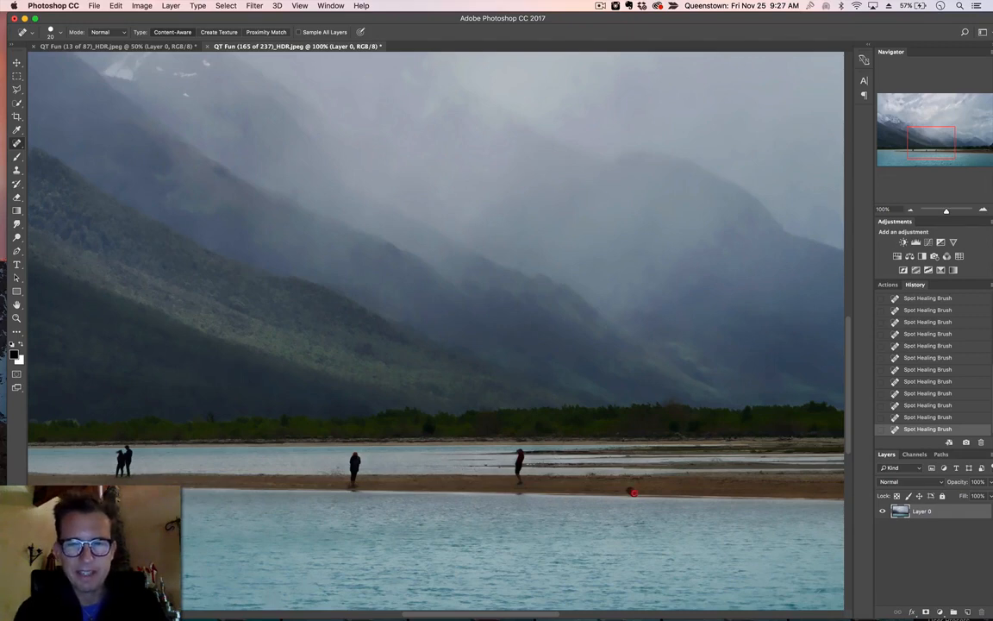
pyautogui.click(632, 491)
pyautogui.moveTo(330, 511)
pyautogui.mouseDown()
pyautogui.moveTo(621, 461)
pyautogui.moveTo(334, 470)
pyautogui.mouseUp()
pyautogui.moveTo(696, 402); pyautogui.dragTo(399, 405)
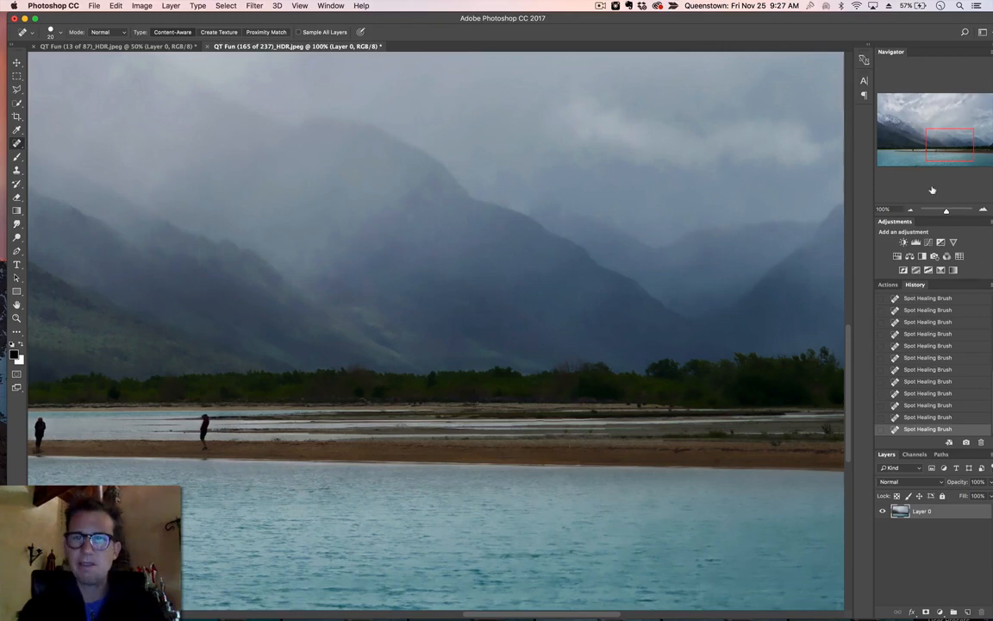
pyautogui.click(910, 210)
pyautogui.click(909, 210)
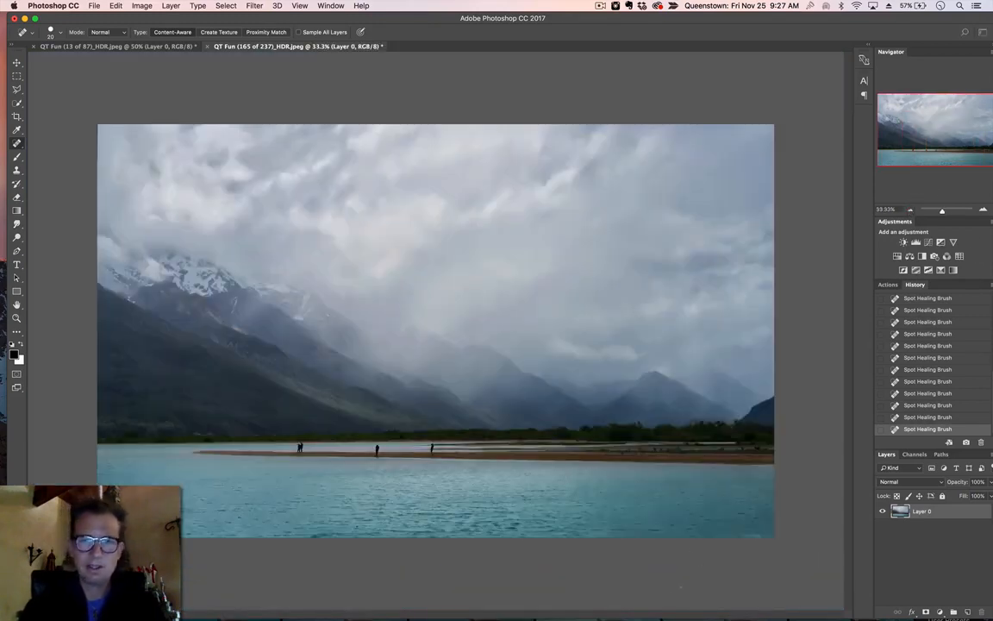
# Save the retouched photo to the Completed folder as the JPEG QT Fun (165 of 237)_HDR.jpg with Maximum quality 12 and Baseline ("Standard") format.
pyautogui.press('super+shift+s')
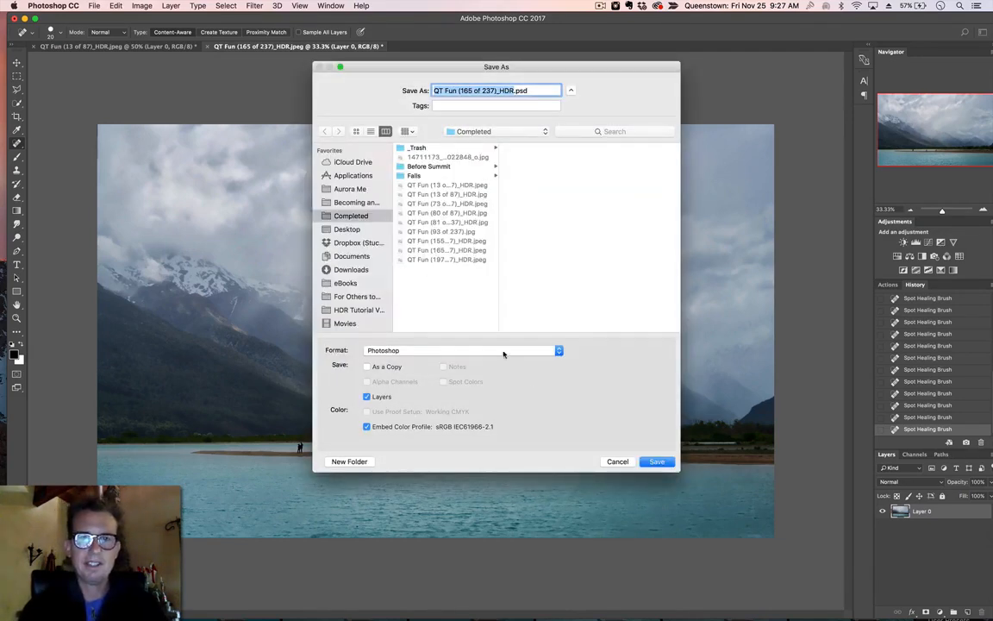
pyautogui.click(504, 351)
pyautogui.click(443, 412)
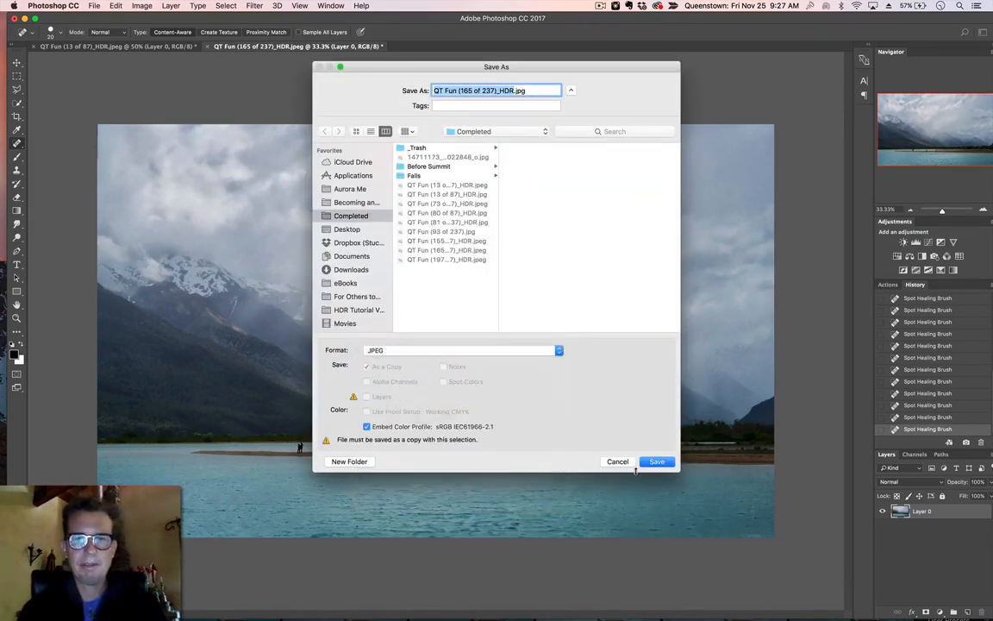
pyautogui.click(653, 462)
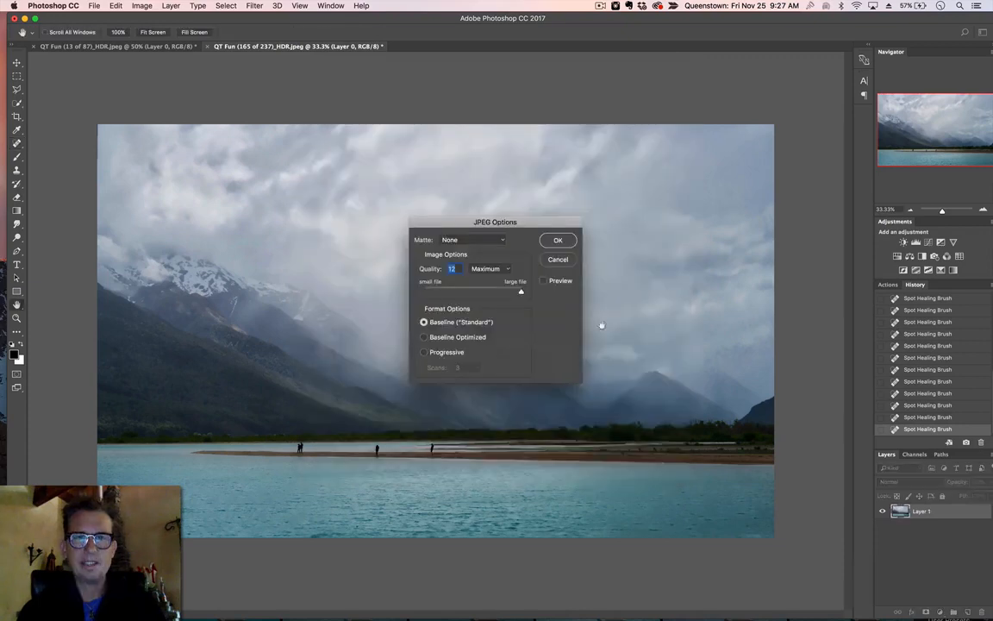
pyautogui.click(566, 244)
# Switch to Aurora HDR 2017 with the floating-dock photo and browse its preset previews from Robot Heart Morning back to Back in Two and Two.
pyautogui.press('super+Tab')
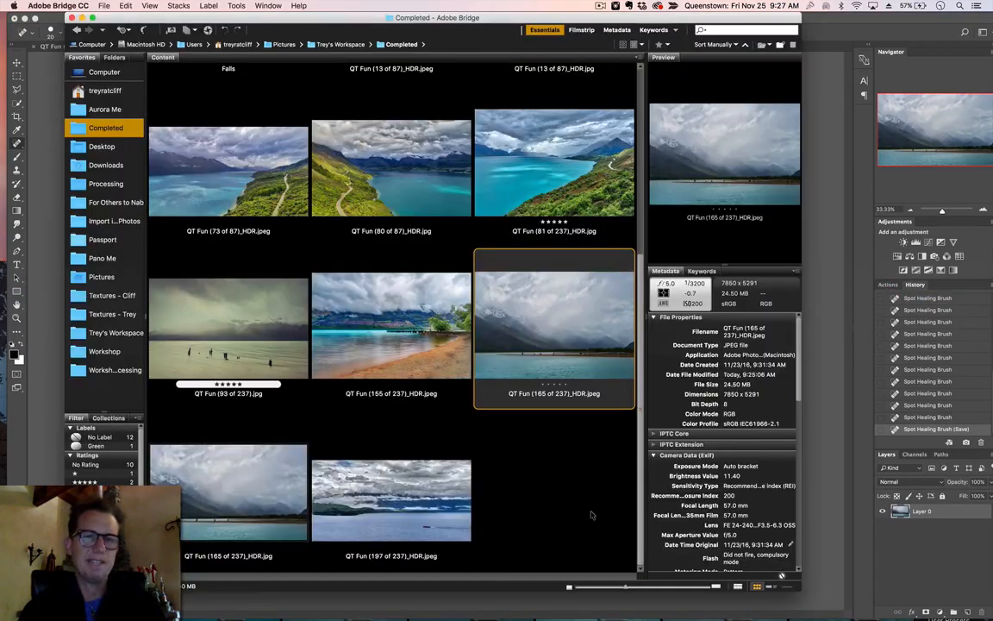
pyautogui.press('super+Tab')
pyautogui.press('super+Tab')
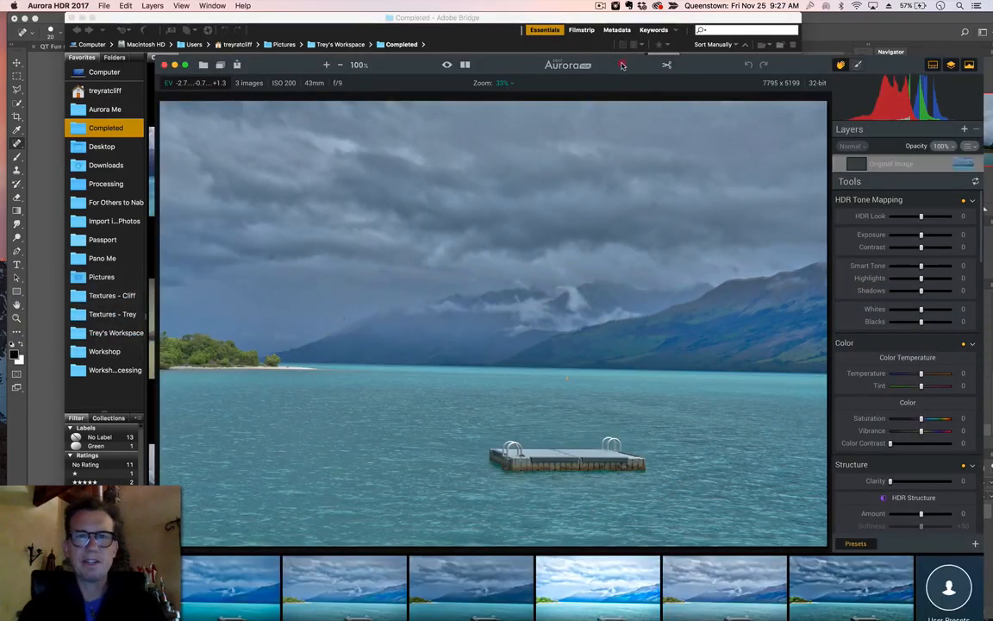
pyautogui.moveTo(622, 65); pyautogui.dragTo(531, 24)
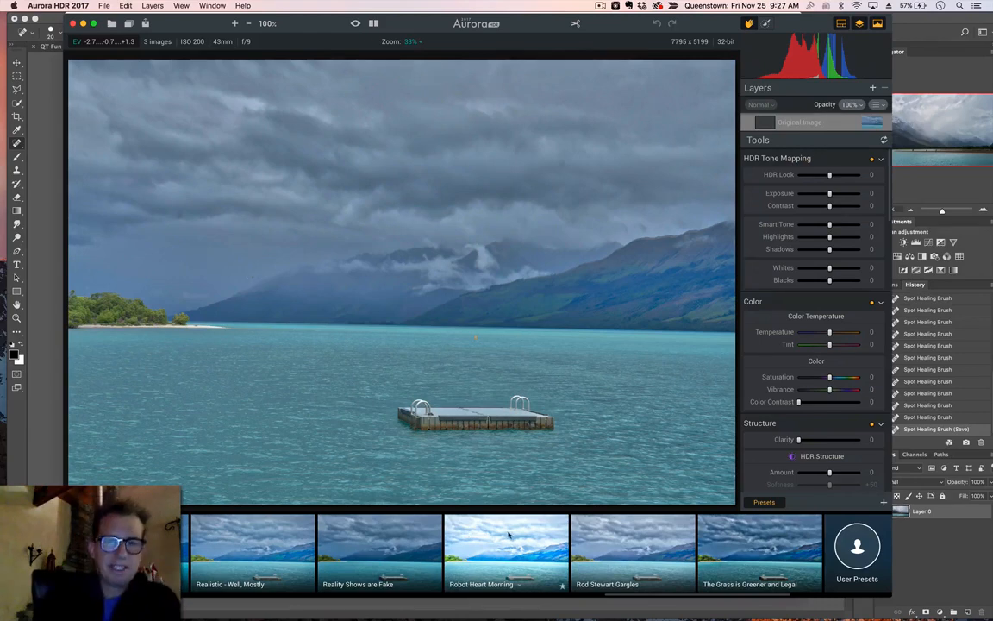
pyautogui.hscroll(-10, 515, 540)
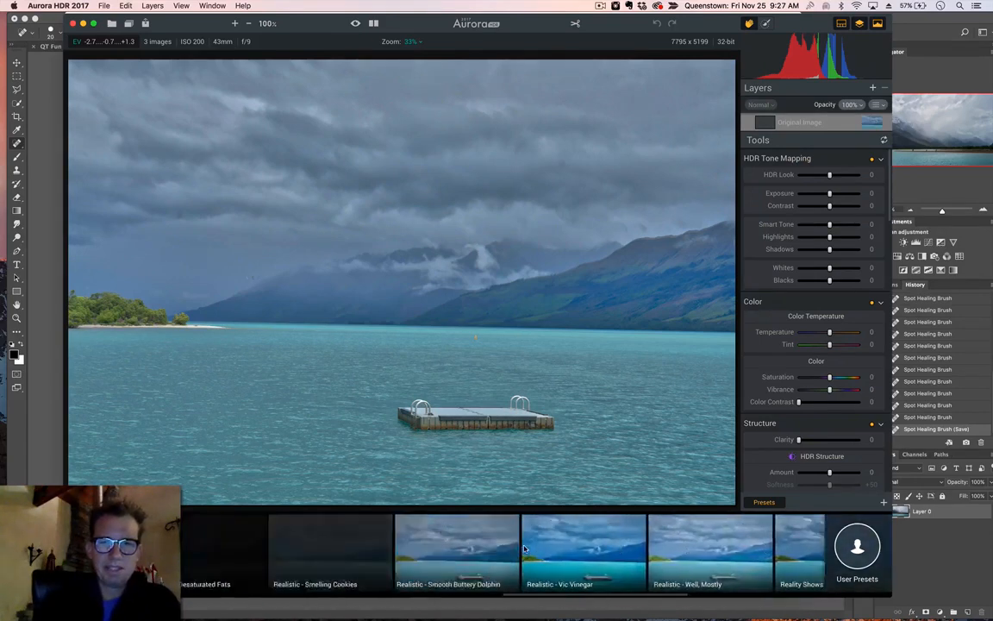
pyautogui.hscroll(-10, 428, 556)
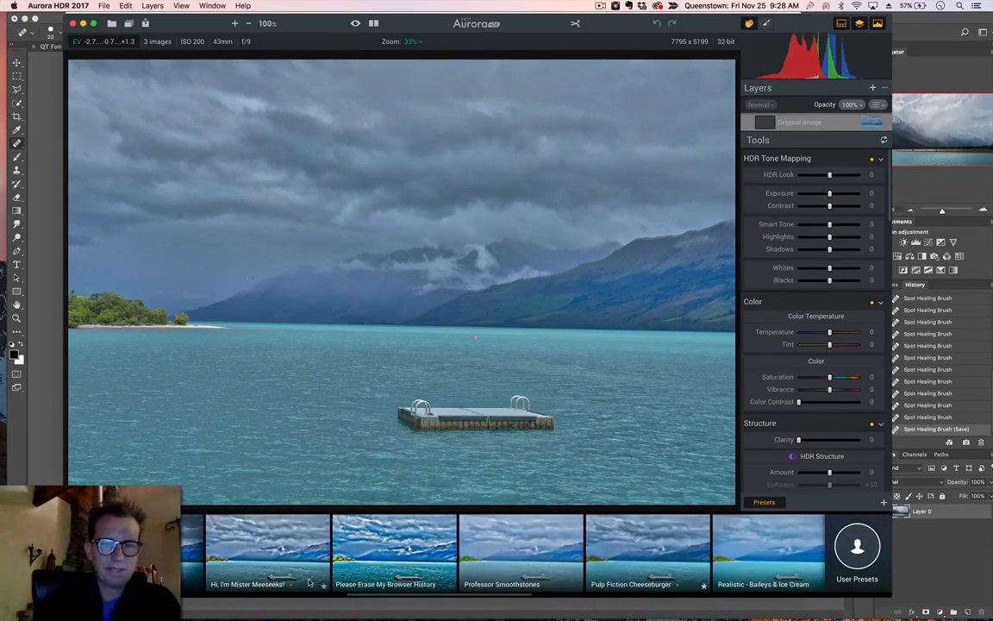
pyautogui.hscroll(-10, 284, 561)
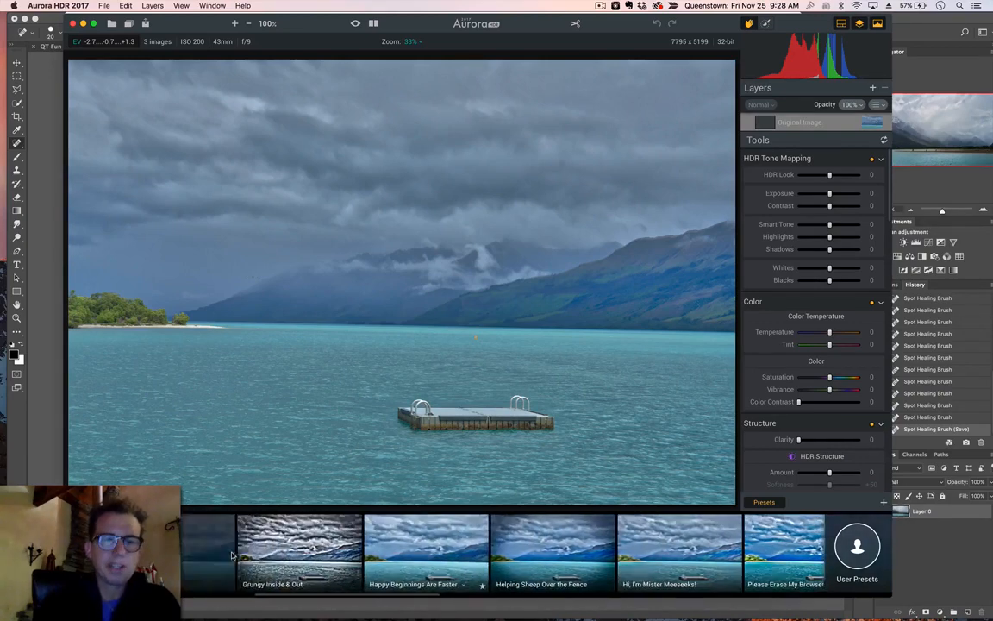
pyautogui.hscroll(-5, 231, 555)
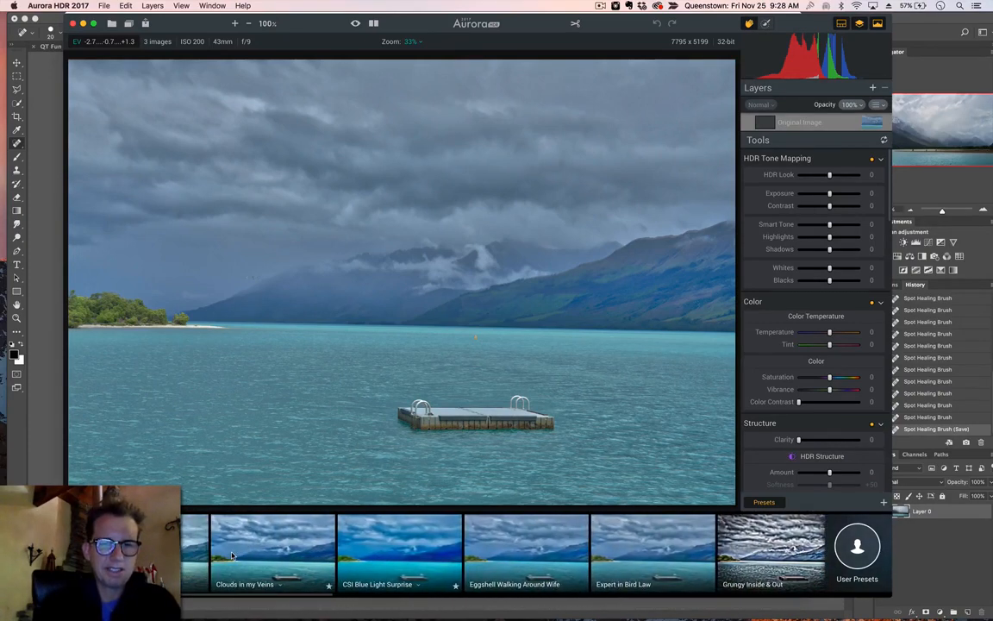
pyautogui.hscroll(-10, 231, 555)
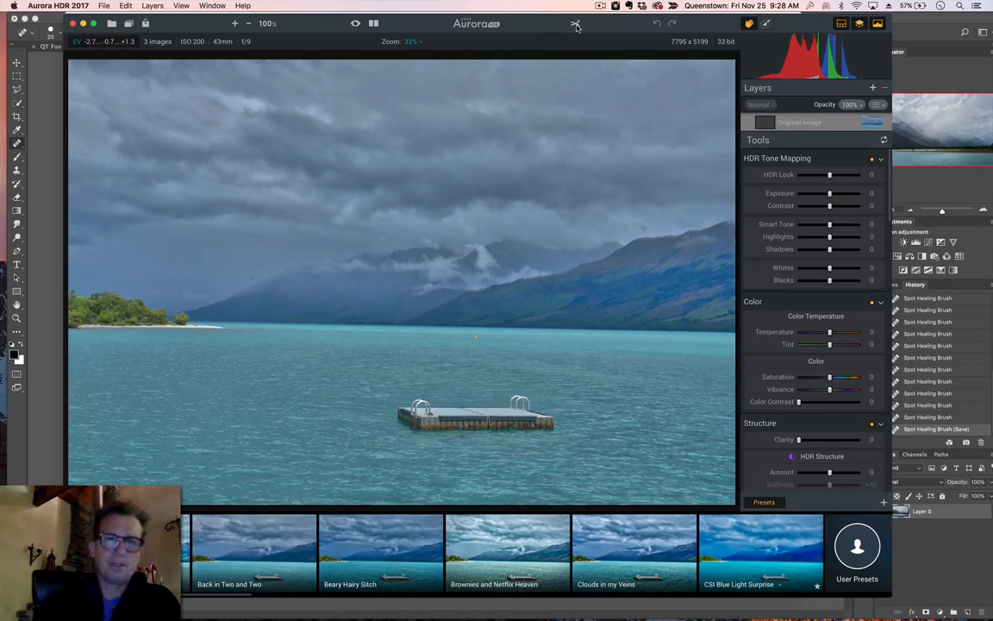
# Straighten the floating-dock photo's horizon and set the crop frame to 7608 by 4706, trimming sky and water.
pyautogui.press('c')
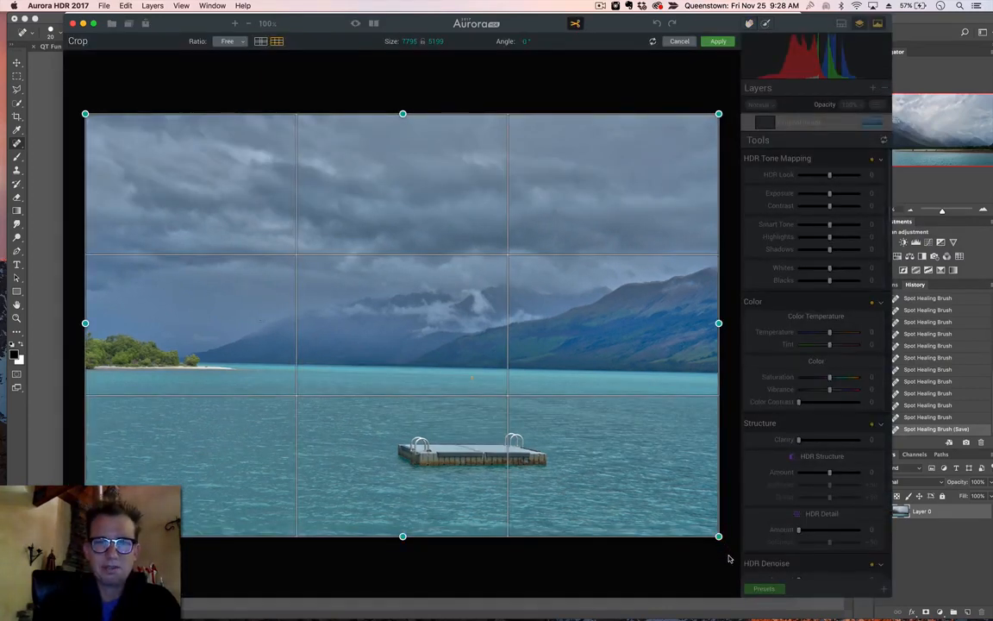
pyautogui.moveTo(721, 540)
pyautogui.mouseDown()
pyautogui.moveTo(721, 559)
pyautogui.moveTo(734, 549)
pyautogui.mouseUp()
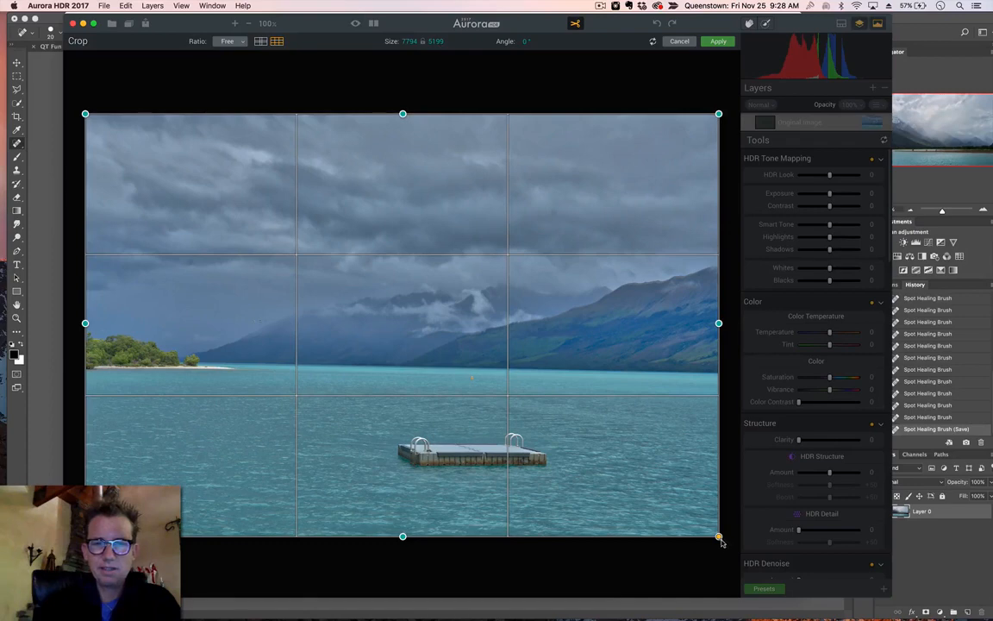
pyautogui.moveTo(722, 545); pyautogui.dragTo(751, 552)
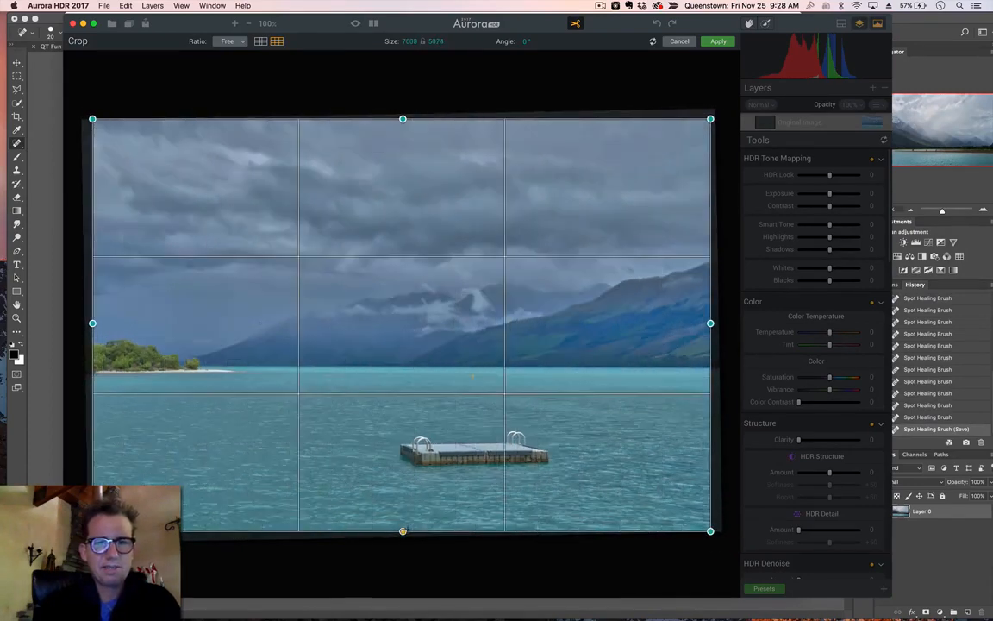
pyautogui.moveTo(403, 532); pyautogui.dragTo(403, 526)
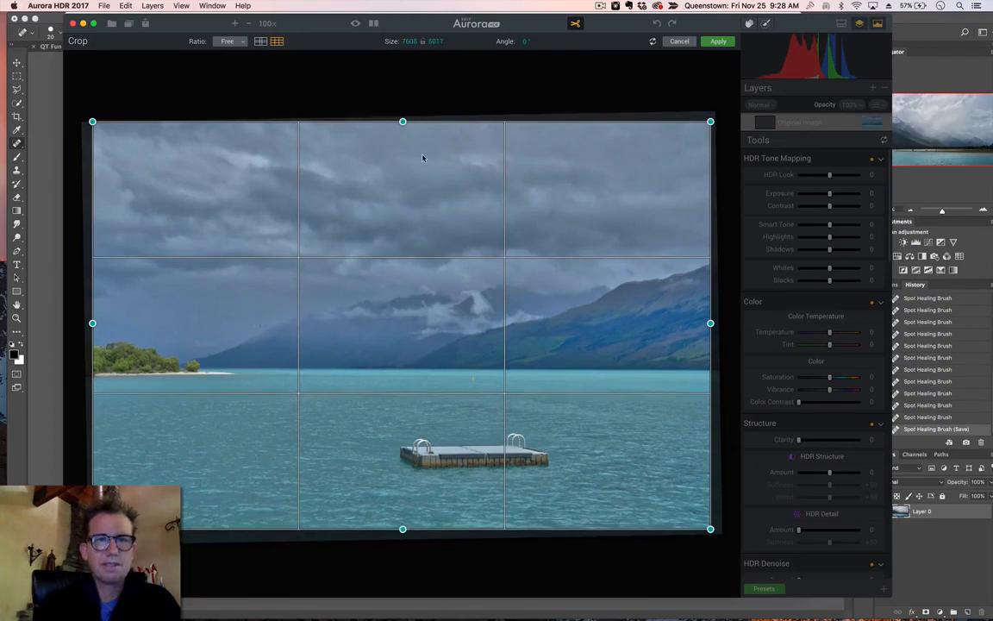
pyautogui.moveTo(402, 123); pyautogui.dragTo(403, 135)
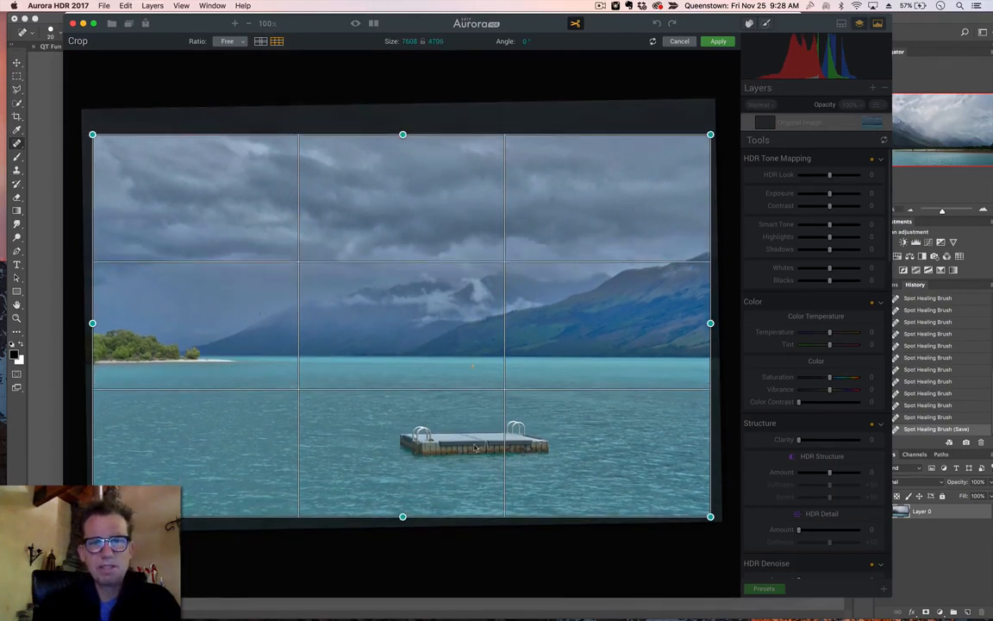
# Change the crop overlay from the rule-of-thirds grid to the golden-ratio grid.
pyautogui.click(276, 42)
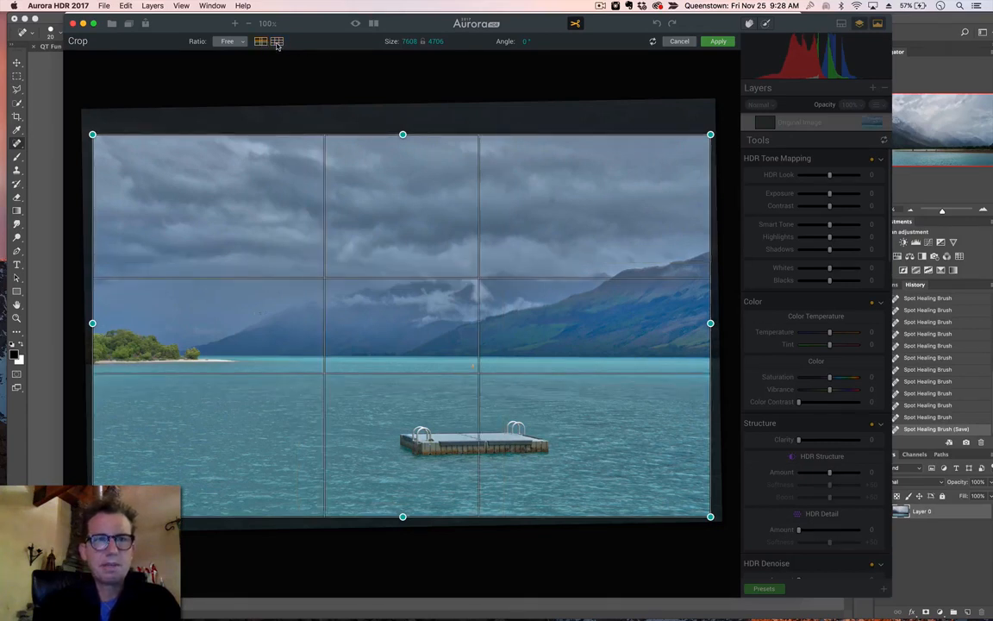
pyautogui.click(277, 43)
pyautogui.click(262, 43)
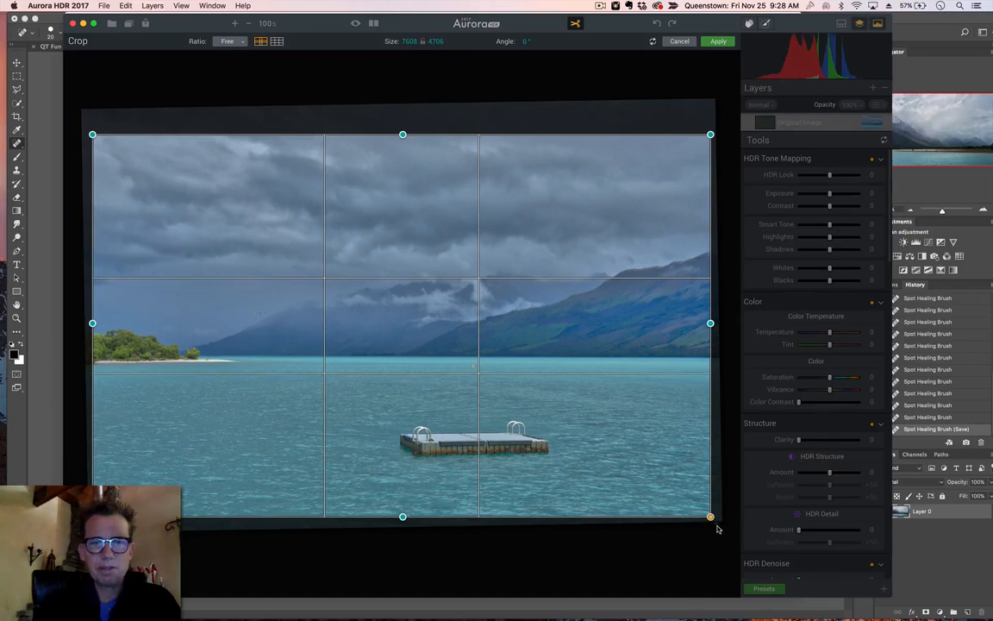
# Resize the crop frame around the lake and floating dock to 7549 by 4677 and apply the crop.
pyautogui.moveTo(716, 526); pyautogui.dragTo(725, 529)
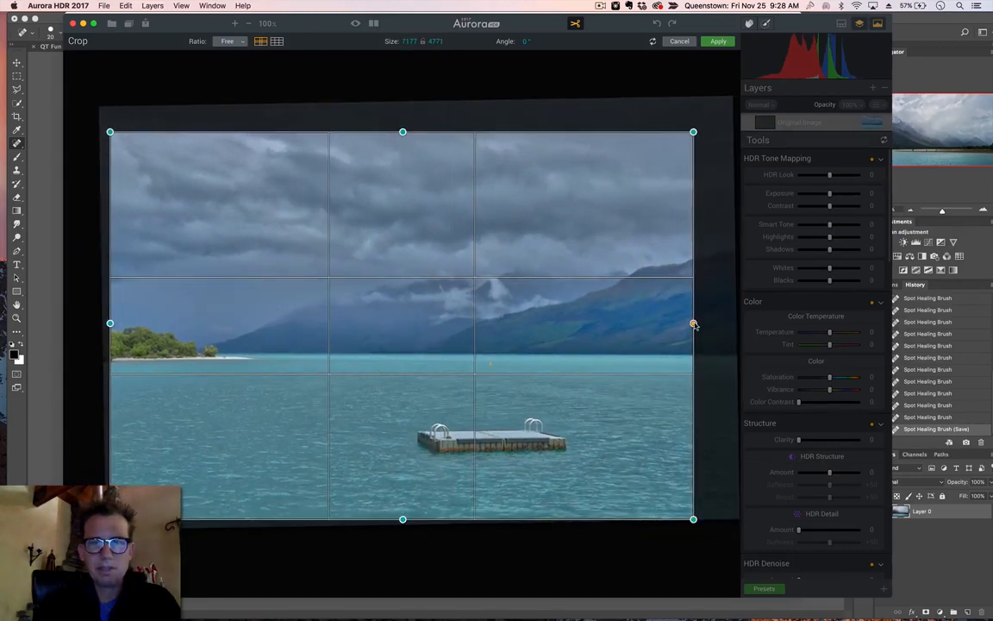
pyautogui.moveTo(694, 323); pyautogui.dragTo(721, 321)
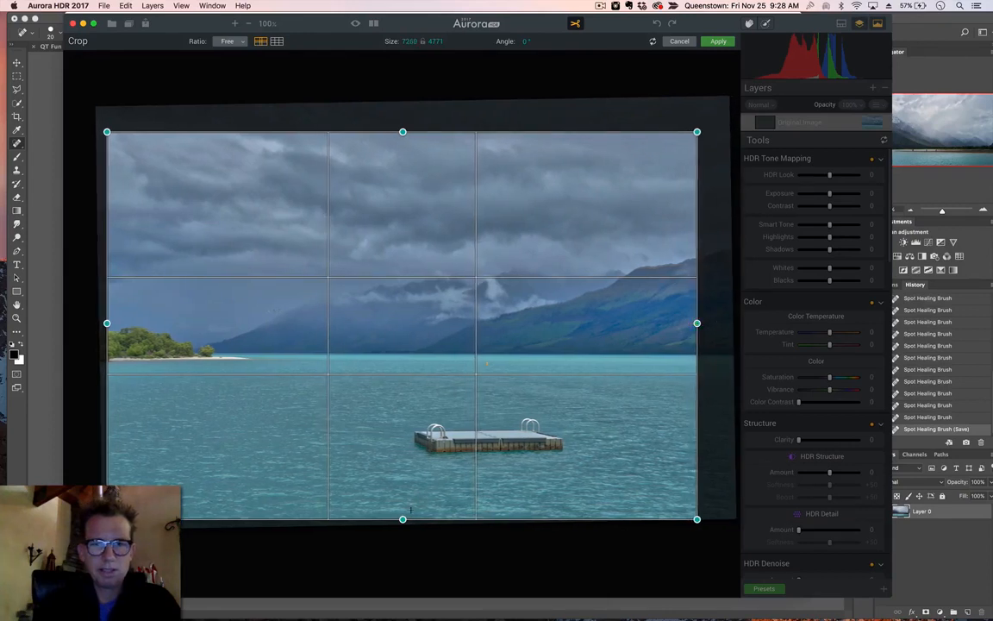
pyautogui.moveTo(402, 518); pyautogui.dragTo(403, 510)
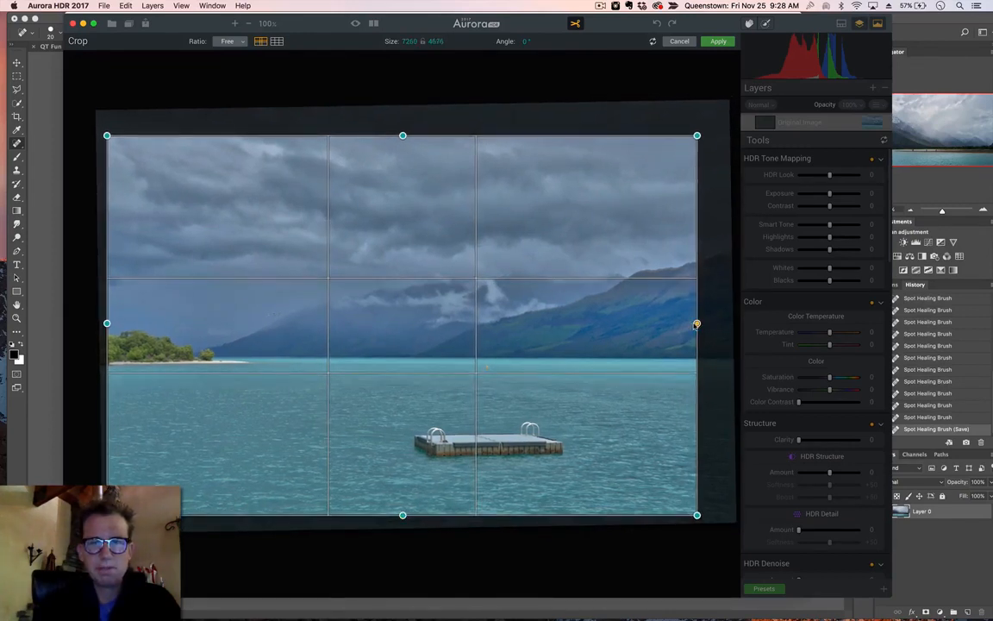
pyautogui.moveTo(697, 323); pyautogui.dragTo(720, 323)
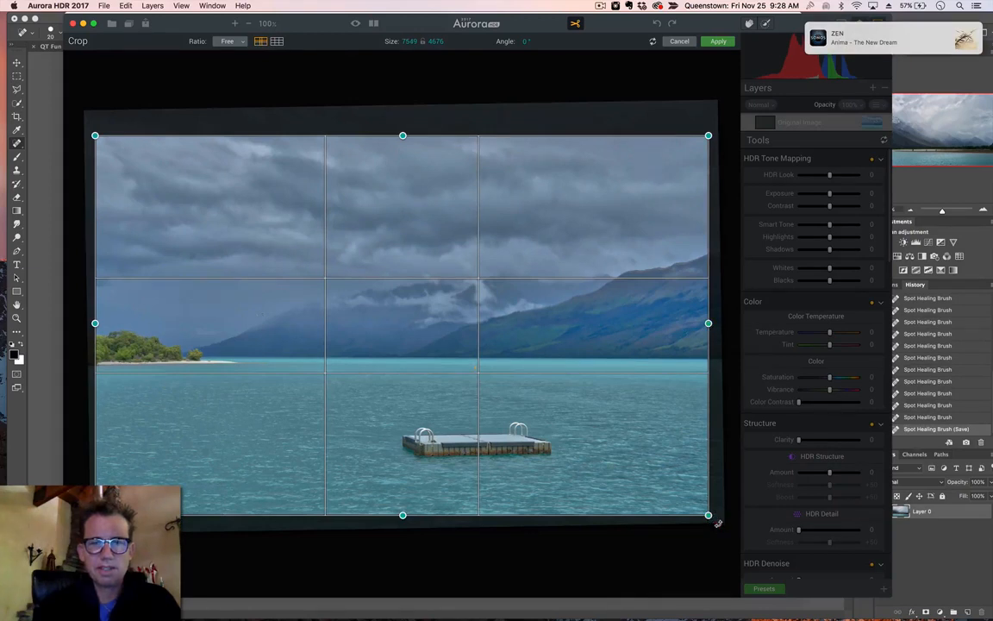
pyautogui.moveTo(719, 527); pyautogui.dragTo(723, 526)
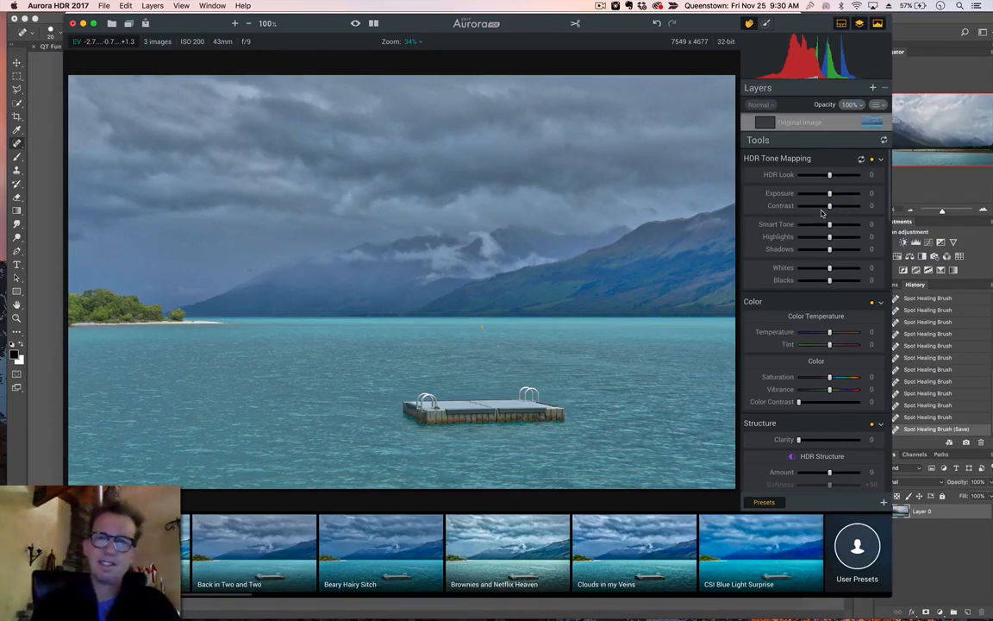
# Raise the original image's Contrast to +43 and its Vibrance to +23.
pyautogui.moveTo(829, 208); pyautogui.dragTo(843, 207)
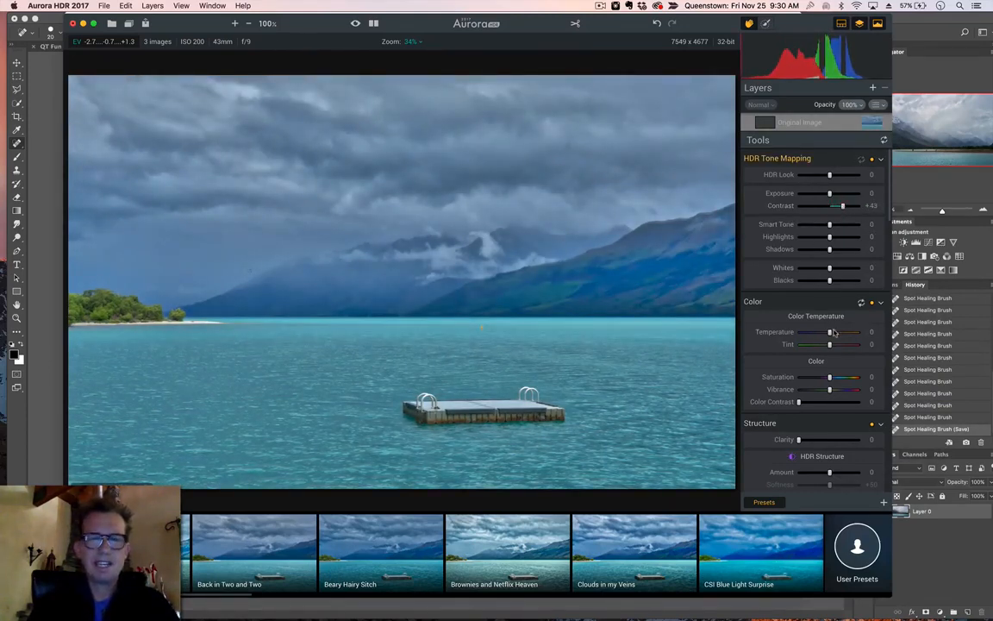
pyautogui.scroll(-2, 825, 378)
pyautogui.scroll(-1, 825, 378)
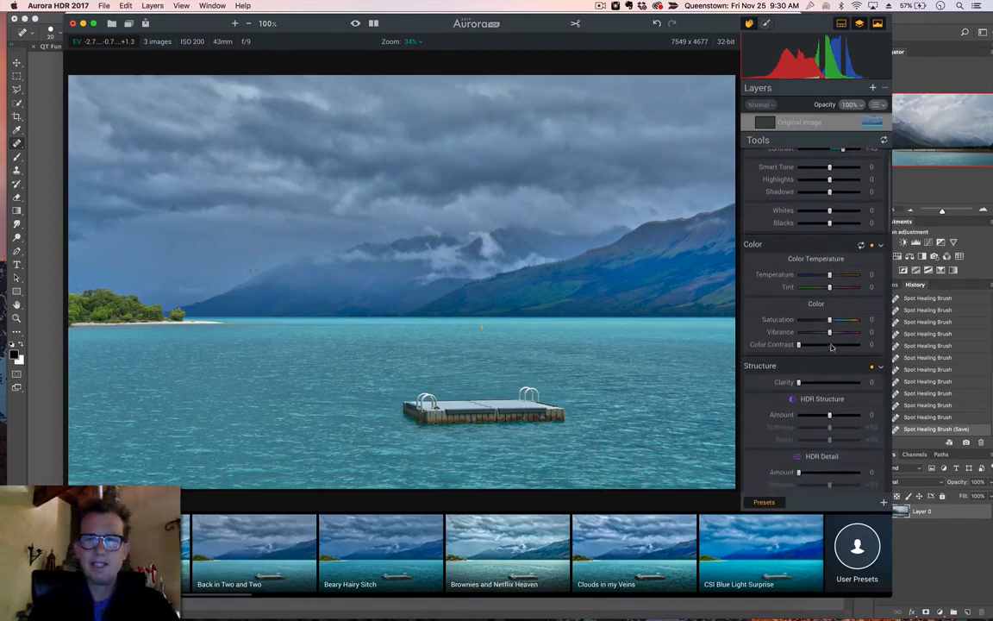
pyautogui.moveTo(830, 333); pyautogui.dragTo(837, 333)
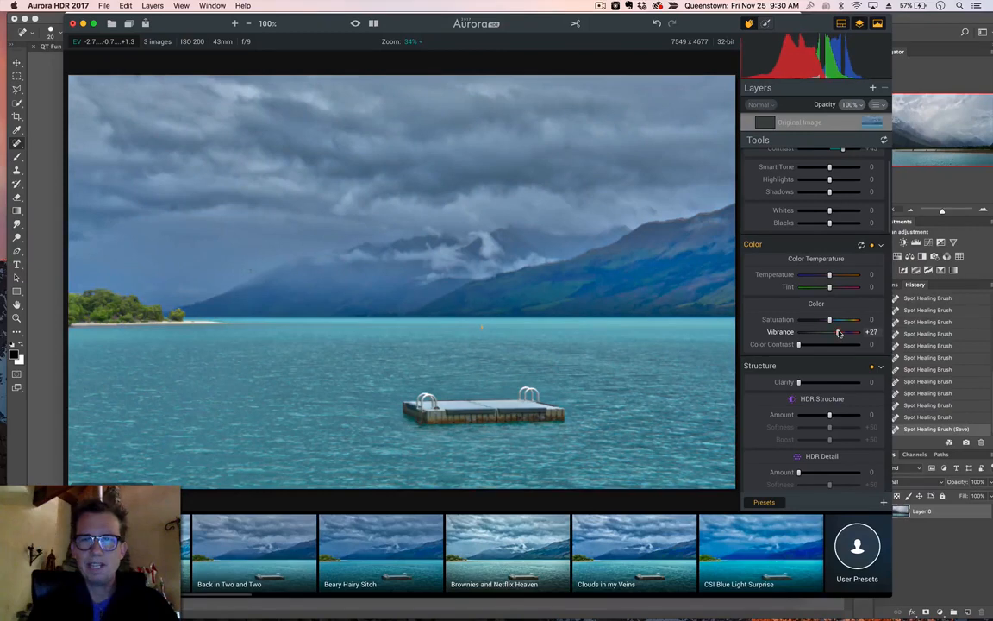
# Try a slight HDR Structure amount and reset it, and set HDR Denoise Amount to +13 and Smooth to +8.
pyautogui.scroll(-3, 837, 333)
pyautogui.scroll(-1, 837, 333)
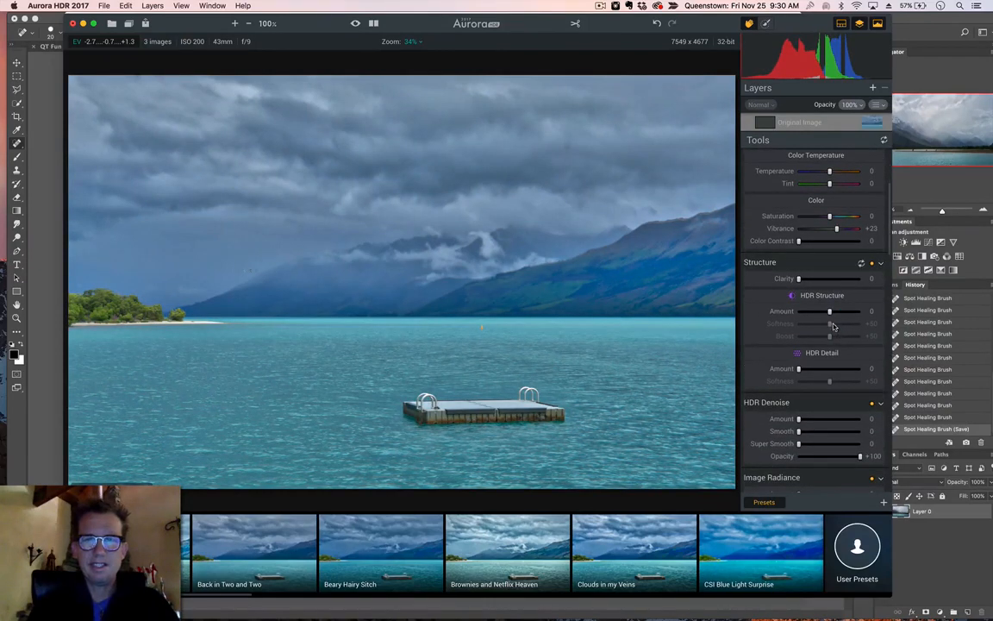
pyautogui.moveTo(830, 311)
pyautogui.mouseDown()
pyautogui.moveTo(849, 312)
pyautogui.moveTo(830, 312)
pyautogui.mouseUp()
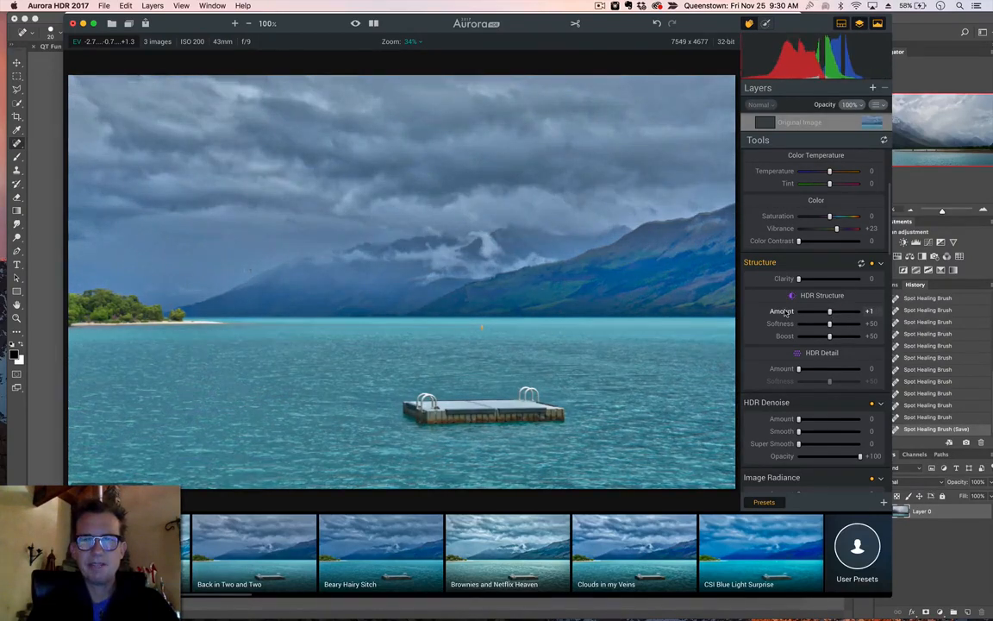
pyautogui.scroll(-1, 806, 379)
pyautogui.moveTo(799, 385); pyautogui.dragTo(804, 399)
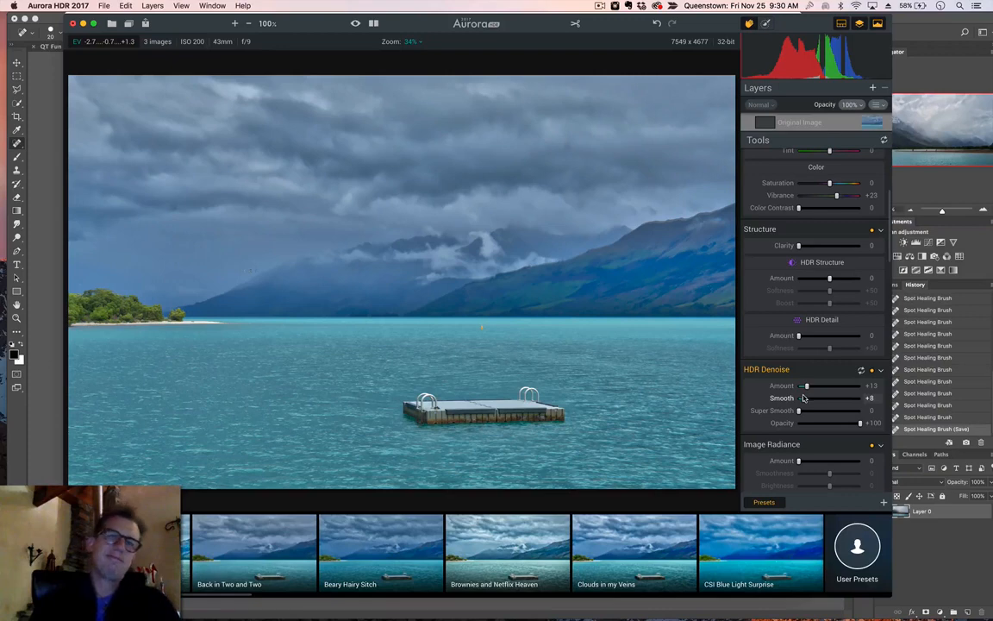
# Compare the edited floating-dock photo with its unedited version several times.
pyautogui.click(355, 23)
pyautogui.click(355, 23)
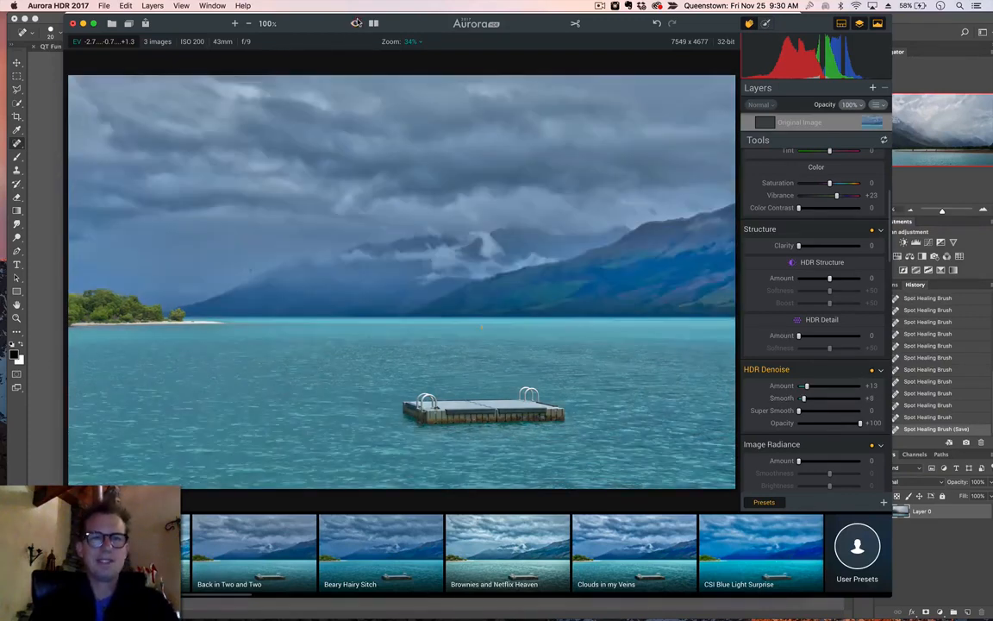
pyautogui.click(356, 23)
pyautogui.click(355, 23)
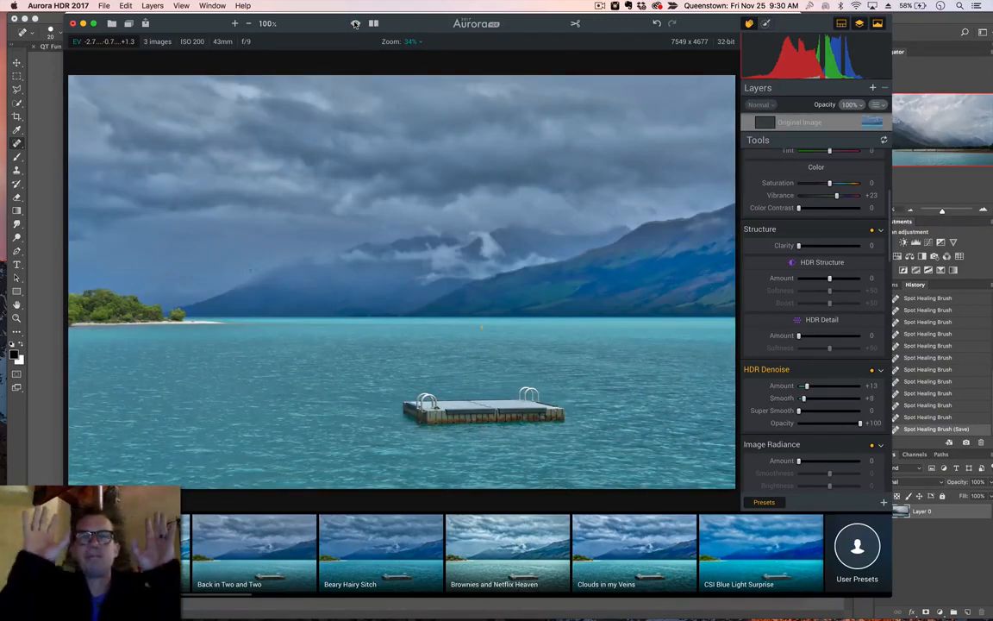
pyautogui.click(355, 23)
pyautogui.click(355, 23)
pyautogui.click(354, 22)
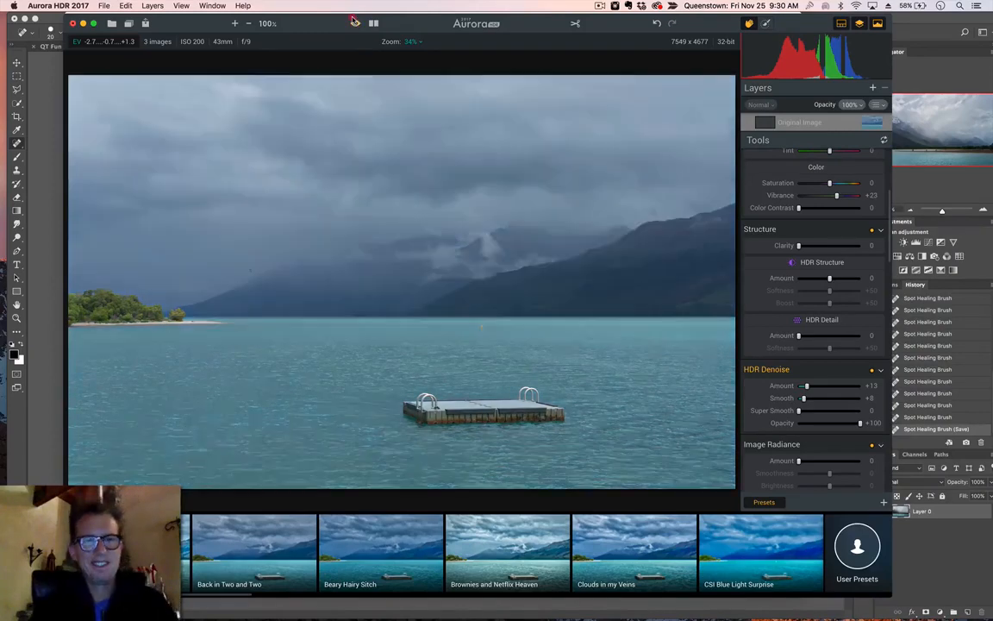
pyautogui.click(354, 21)
pyautogui.click(353, 20)
pyautogui.click(353, 20)
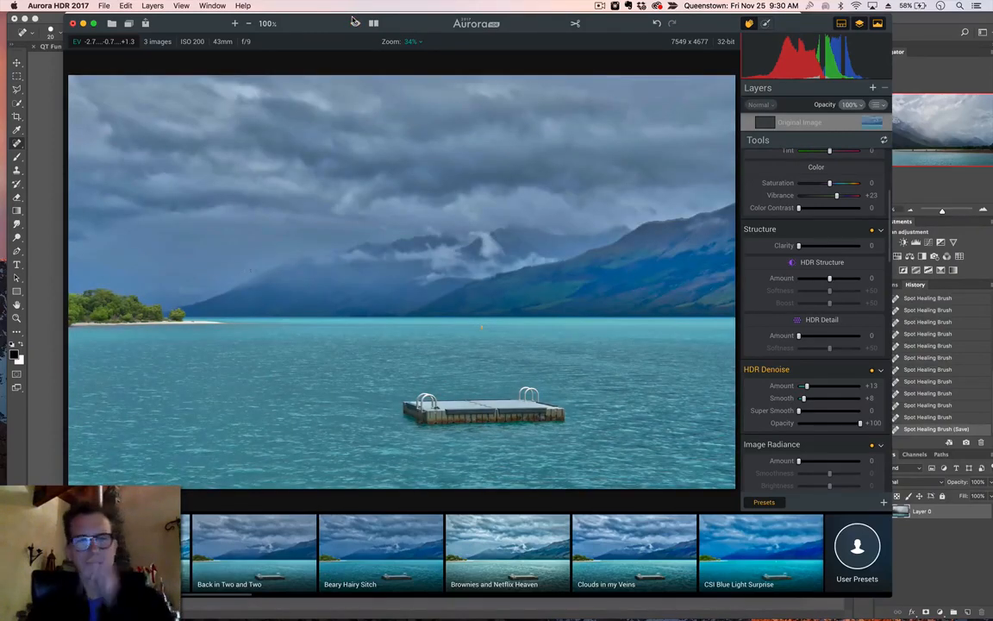
pyautogui.click(354, 21)
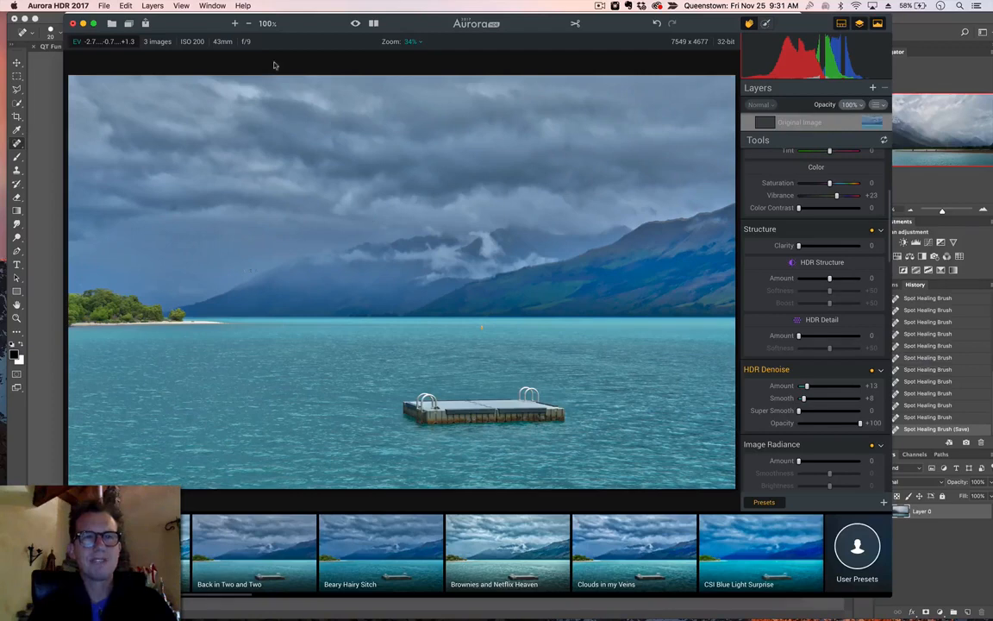
# Add an adjustment layer above the original image and set its Saturation to -32.
pyautogui.click(874, 87)
pyautogui.click(867, 106)
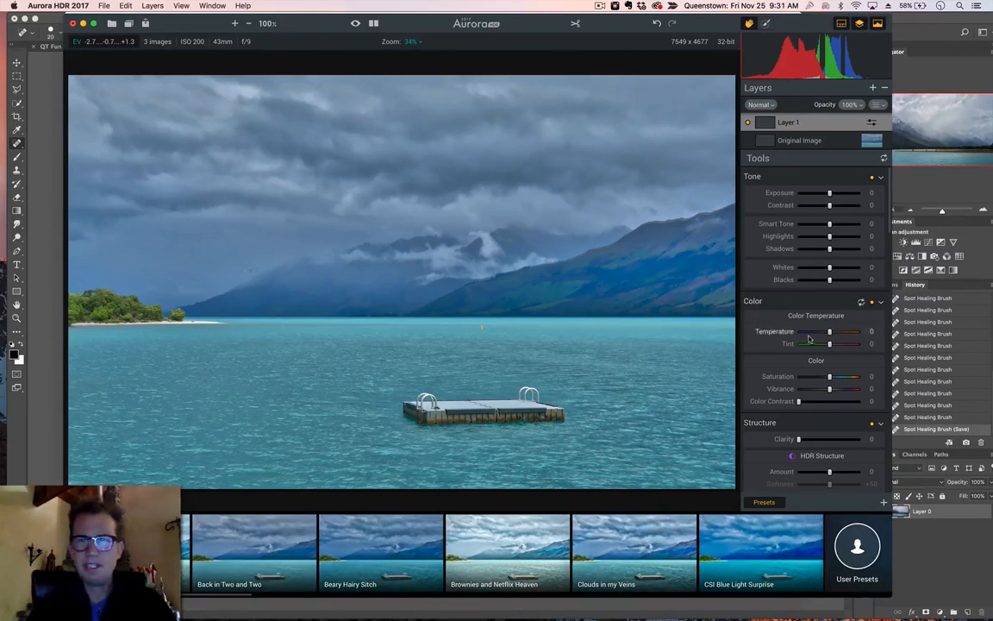
pyautogui.moveTo(829, 379); pyautogui.dragTo(821, 379)
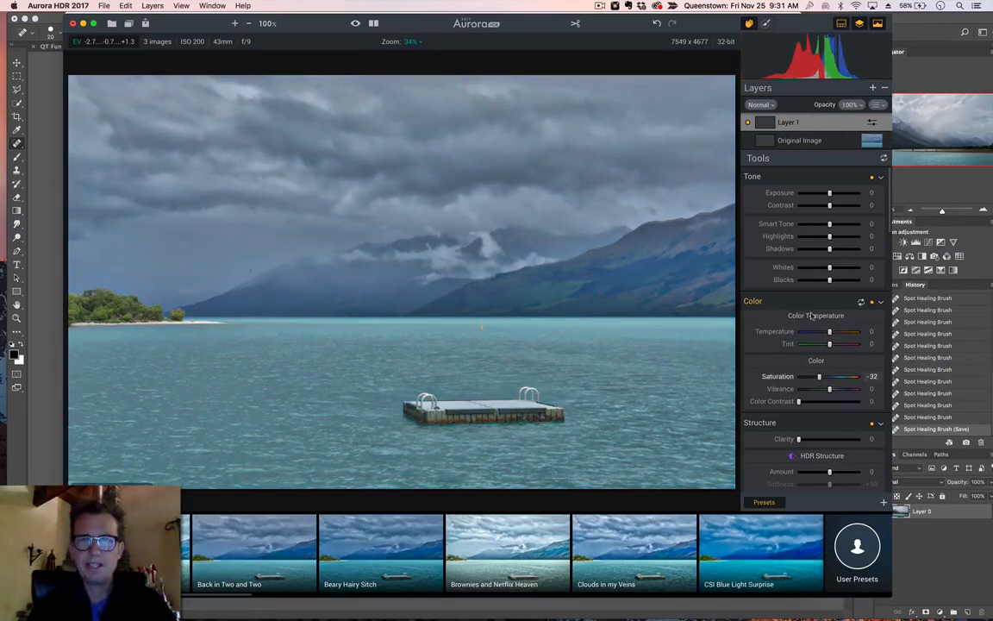
# Paint the desaturation layer's mask over the mountain slope beside the lake with a reduced brush at 50 opacity.
pyautogui.click(765, 23)
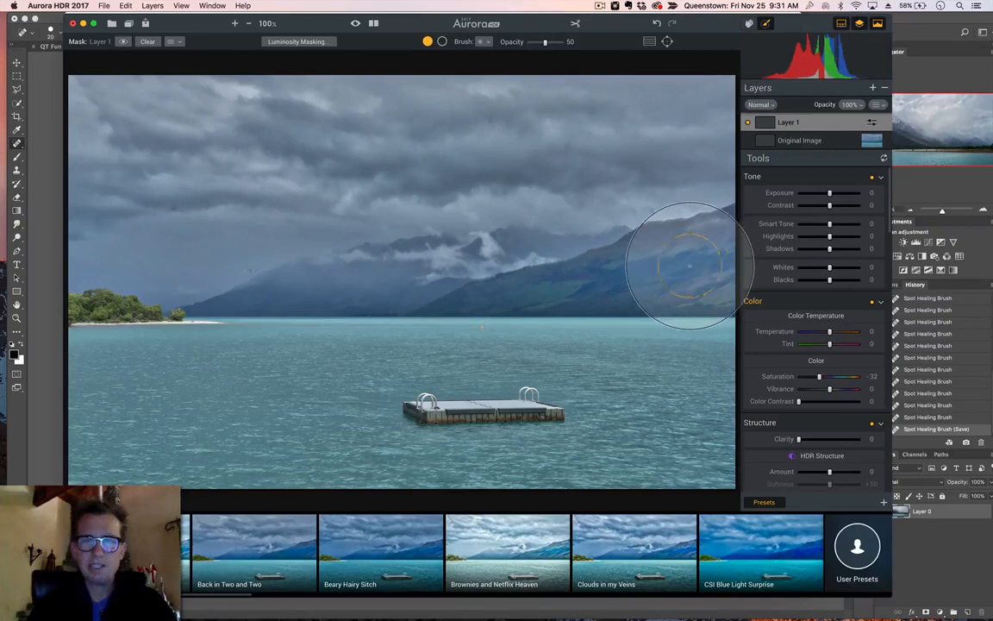
pyautogui.moveTo(697, 267); pyautogui.dragTo(671, 266)
pyautogui.press('[')
pyautogui.press('[')
pyautogui.press('[')
pyautogui.press('[')
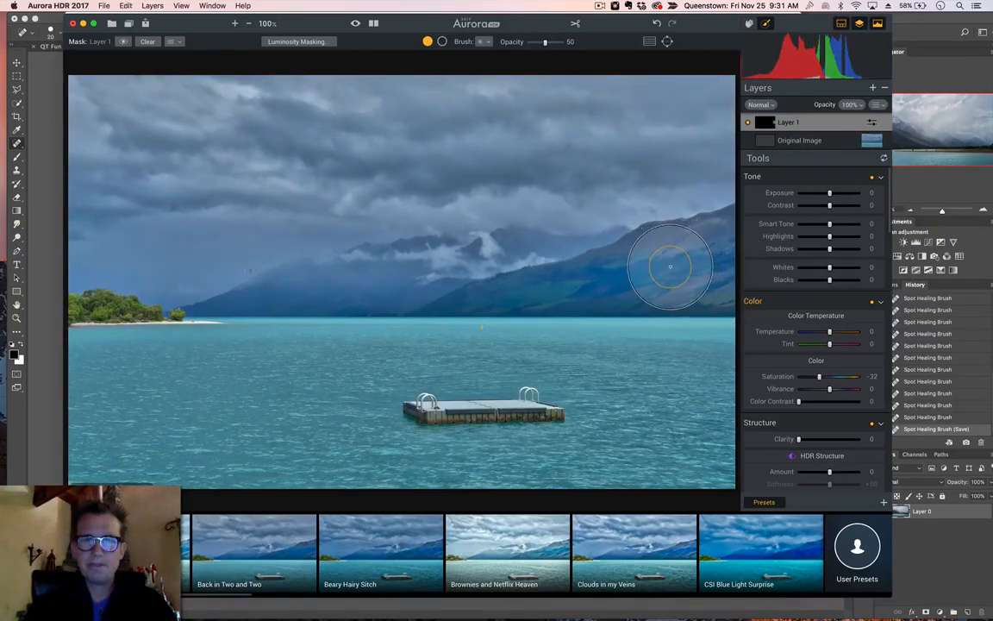
pyautogui.moveTo(532, 289); pyautogui.dragTo(665, 274)
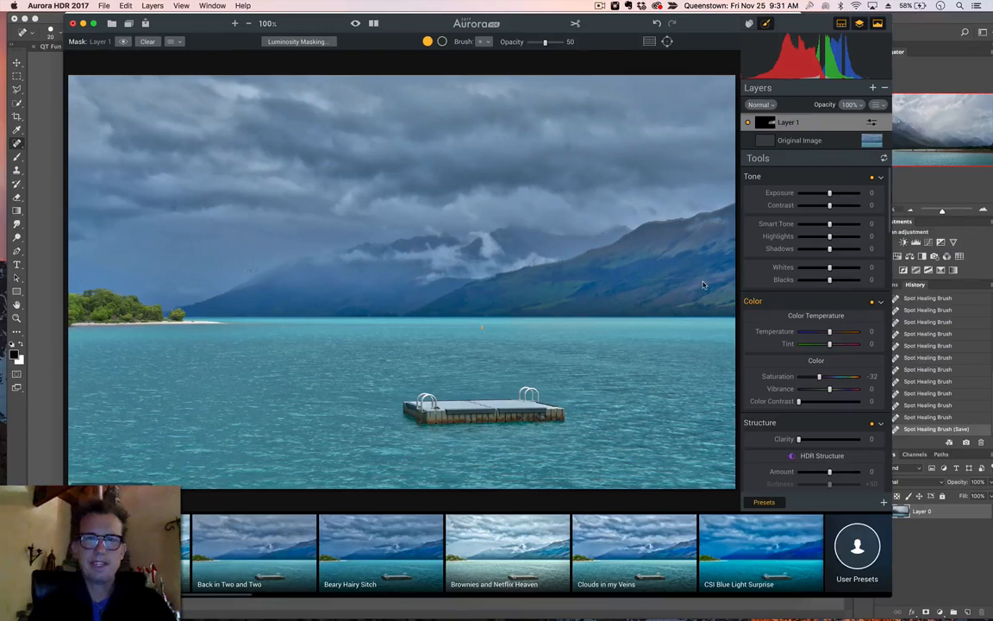
# Add a second adjustment layer and set its color Temperature to -3.
pyautogui.click(872, 87)
pyautogui.click(880, 108)
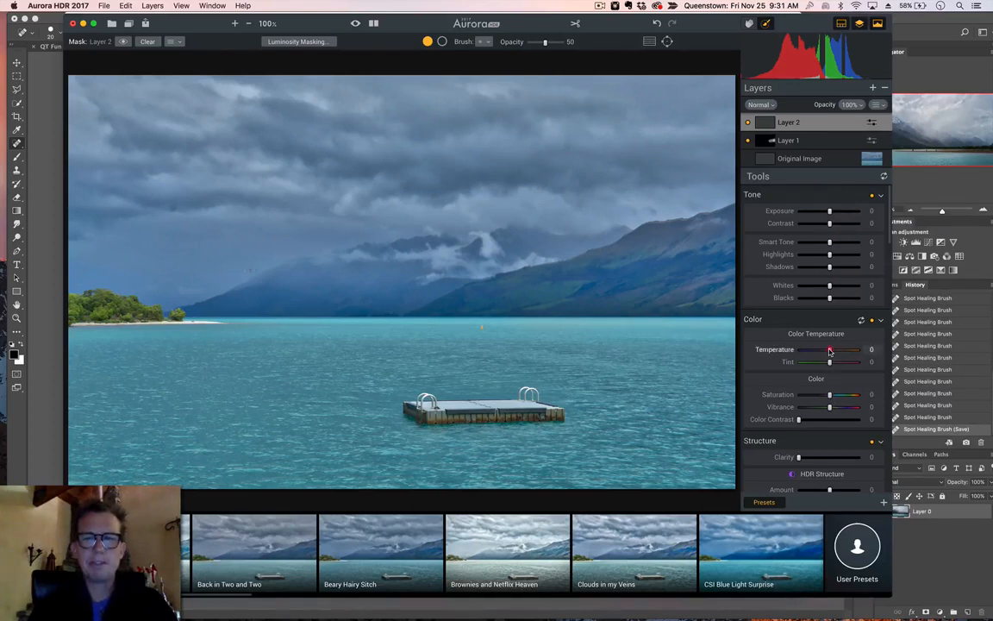
pyautogui.moveTo(828, 351)
pyautogui.mouseDown()
pyautogui.moveTo(846, 351)
pyautogui.moveTo(810, 351)
pyautogui.moveTo(828, 354)
pyautogui.mouseUp()
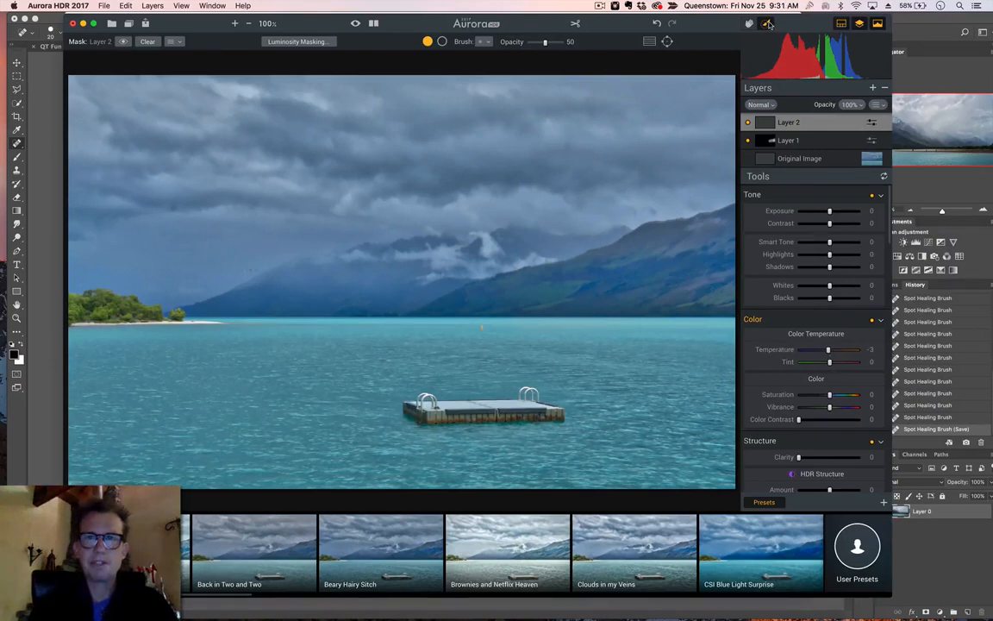
# Paint the cooling layer's mask across the cloudy sky with an enlarged brush and set its Temperature to -8.
pyautogui.press(']')
pyautogui.press(']')
pyautogui.press(']')
pyautogui.press(']')
pyautogui.press(']')
pyautogui.press(']')
pyautogui.press(']')
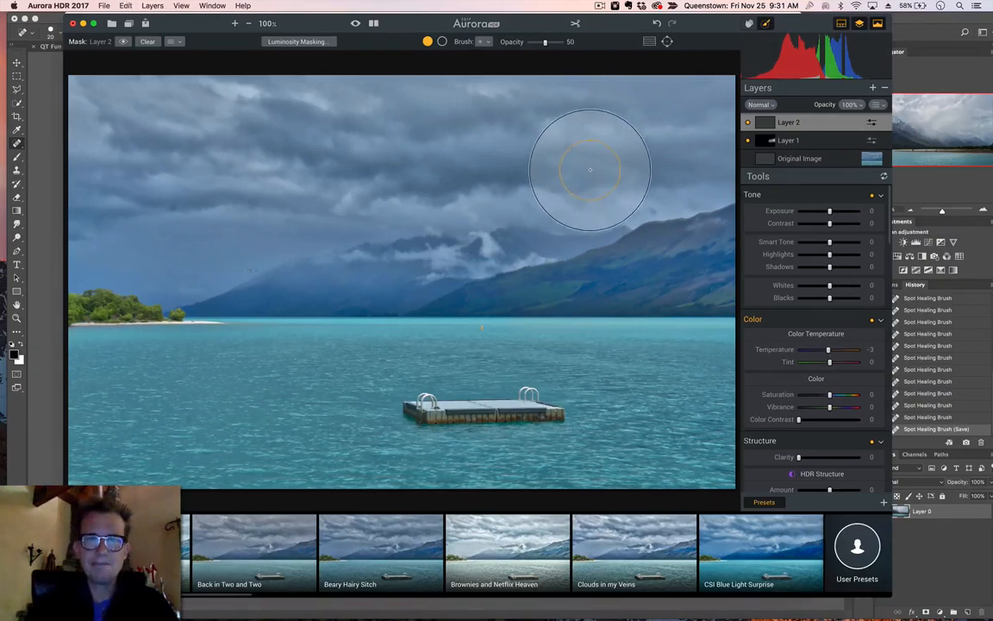
pyautogui.moveTo(590, 169)
pyautogui.mouseDown()
pyautogui.moveTo(523, 141)
pyautogui.moveTo(242, 166)
pyautogui.moveTo(178, 177)
pyautogui.moveTo(421, 155)
pyautogui.moveTo(126, 206)
pyautogui.moveTo(122, 194)
pyautogui.moveTo(353, 160)
pyautogui.moveTo(399, 134)
pyautogui.mouseUp()
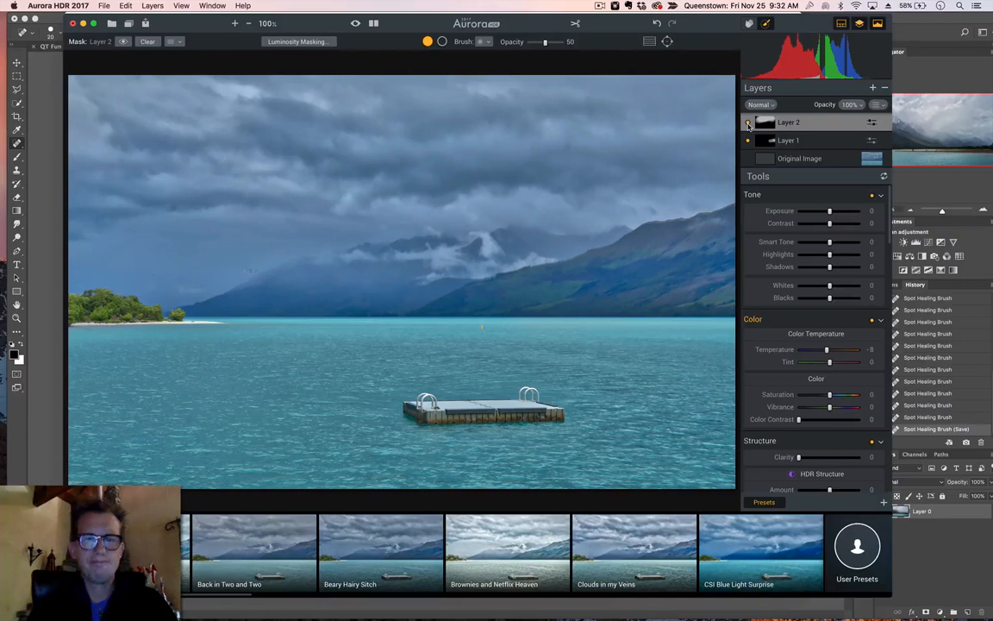
# Add a third adjustment layer with Image Radiance Amount +55, Brightness +9 and Smart Colorize +12.
pyautogui.click(872, 87)
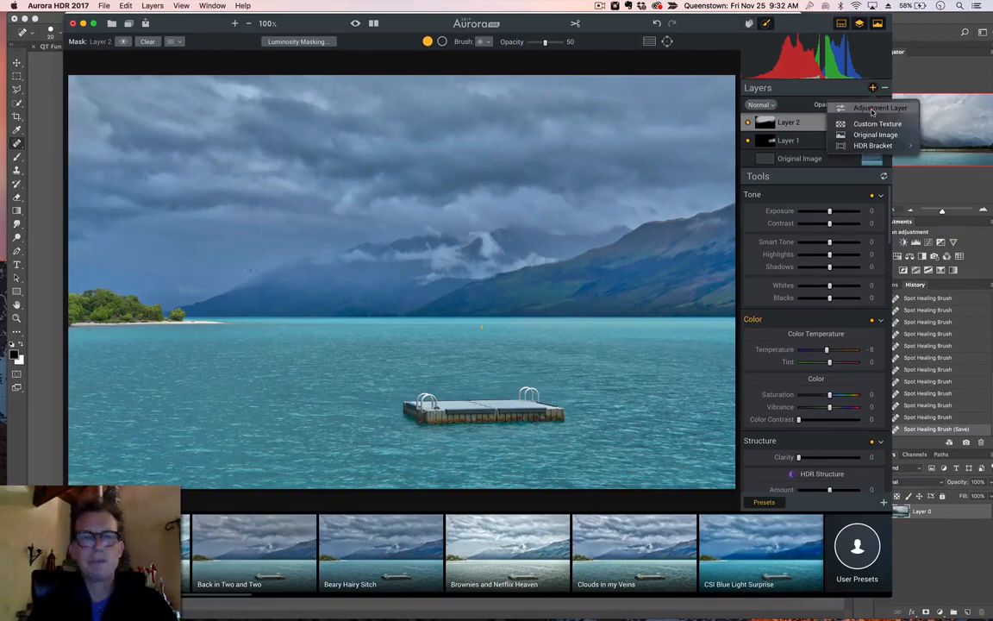
pyautogui.click(871, 111)
pyautogui.scroll(-3, 835, 418)
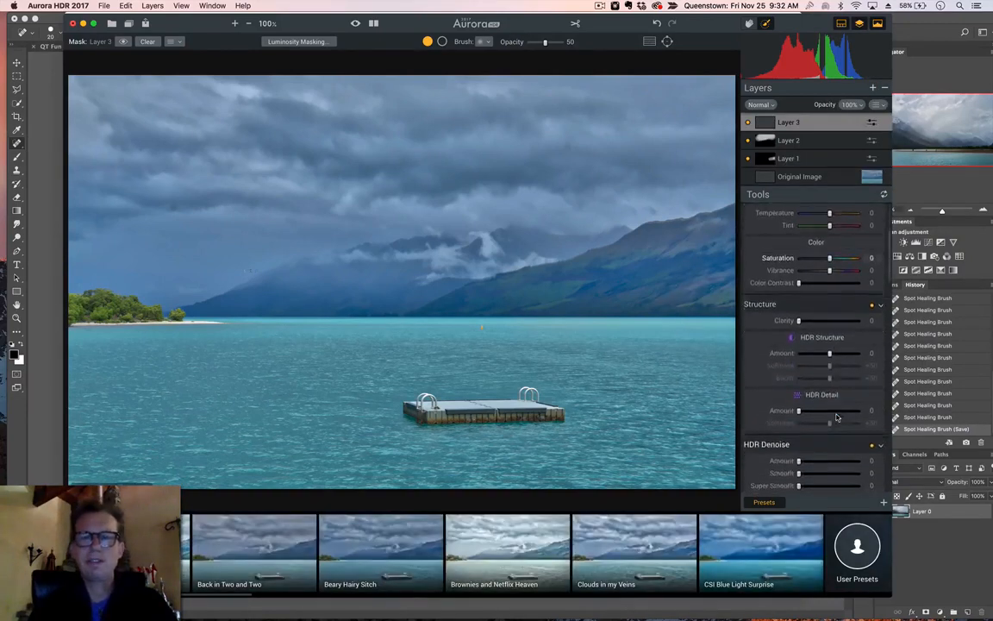
pyautogui.scroll(-4, 835, 417)
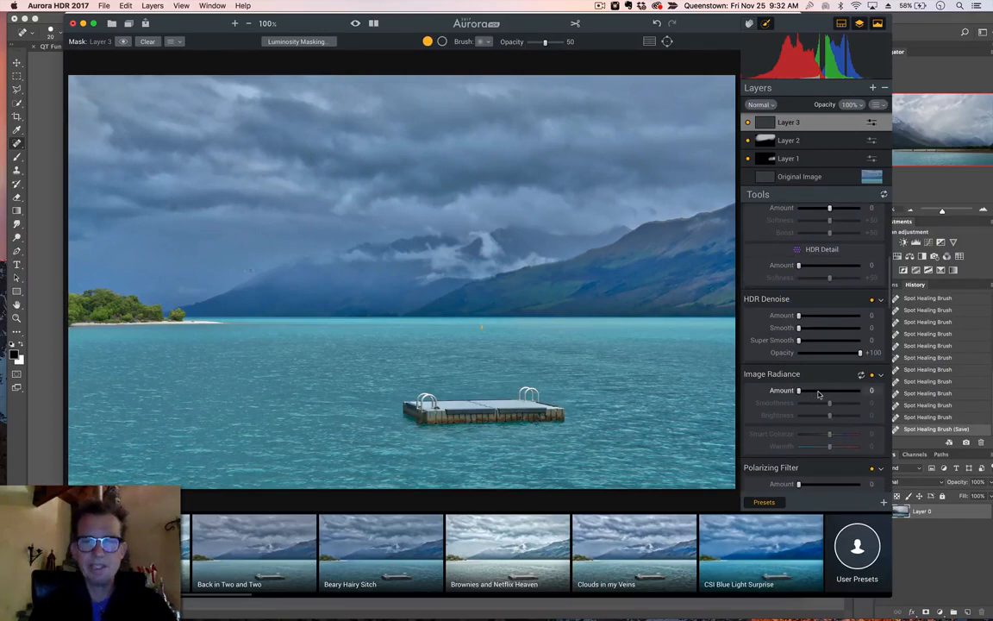
pyautogui.click(819, 394)
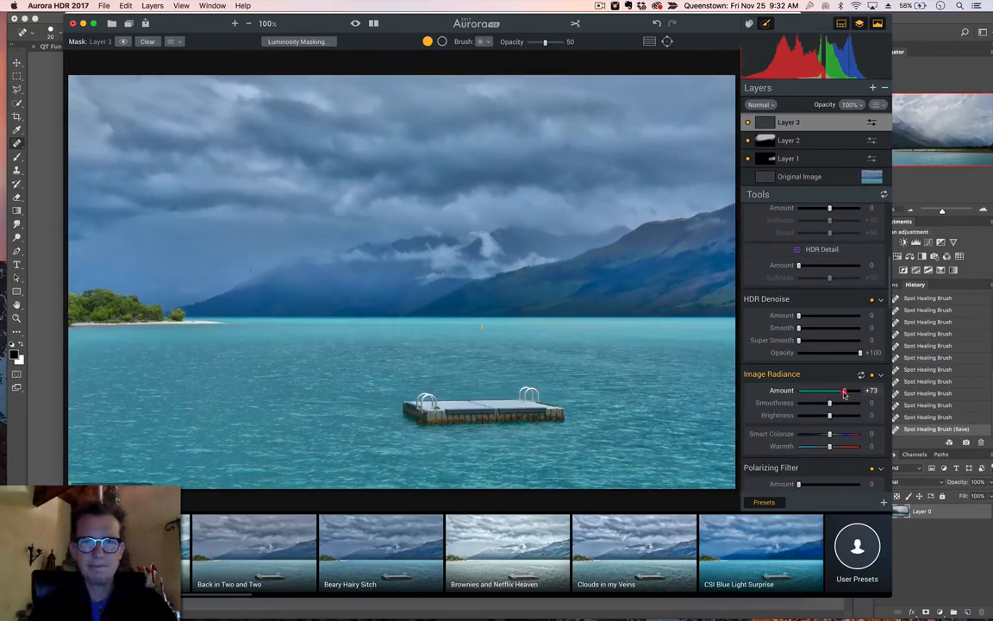
pyautogui.moveTo(819, 392); pyautogui.dragTo(833, 393)
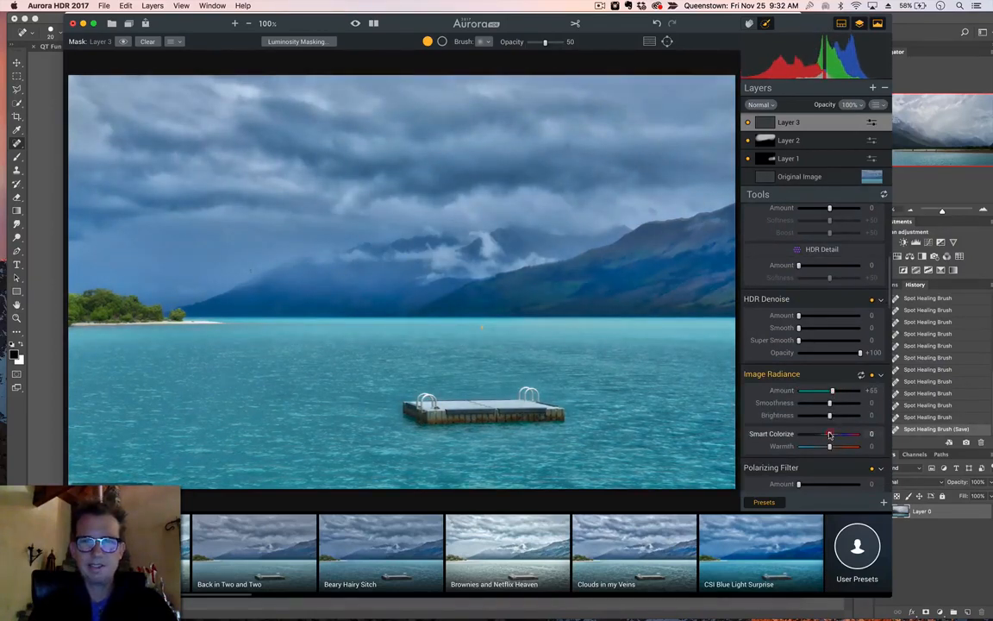
pyautogui.click(836, 433)
pyautogui.moveTo(833, 434); pyautogui.dragTo(832, 418)
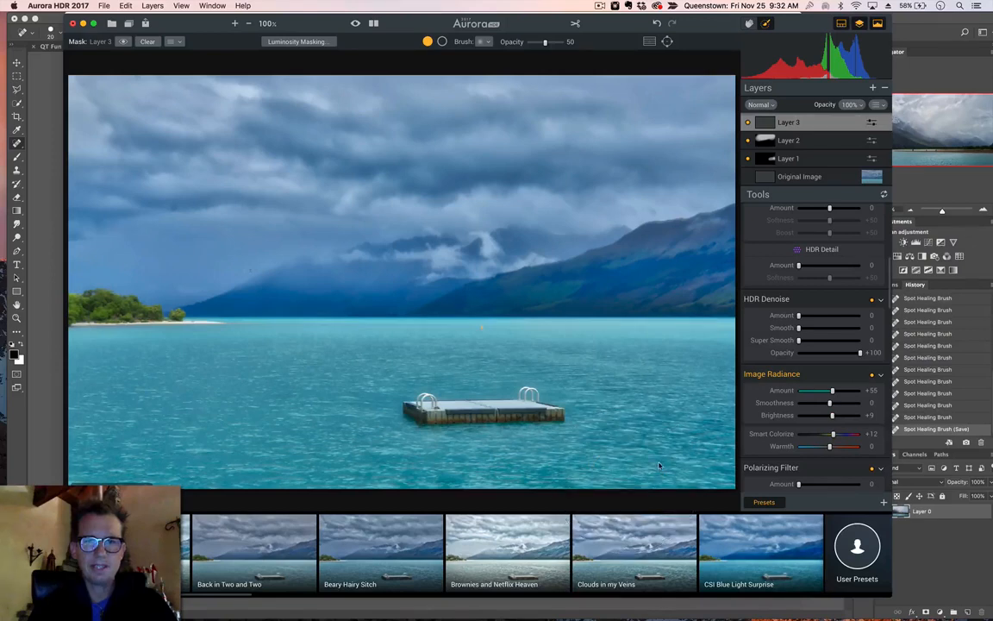
# Paint the radiance layer's mask over the lake water, using a smaller brush for the finer areas.
pyautogui.moveTo(179, 397); pyautogui.dragTo(263, 395)
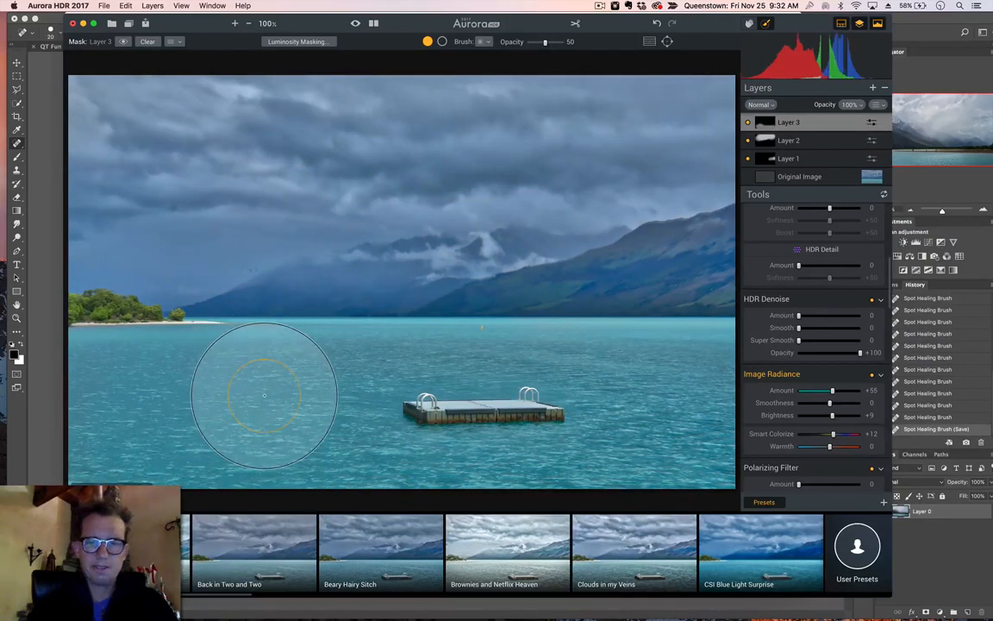
pyautogui.press('[')
pyautogui.press('[')
pyautogui.press('[')
pyautogui.press('[')
pyautogui.press('[')
pyautogui.press('[')
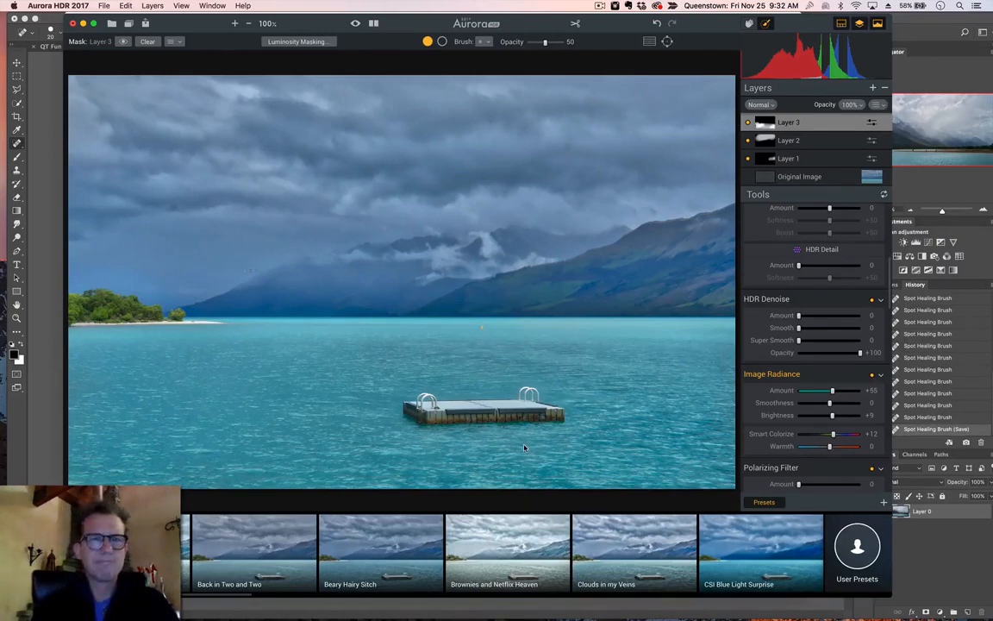
# Compare the layered edit of the lake photo with the unedited version.
pyautogui.click(355, 23)
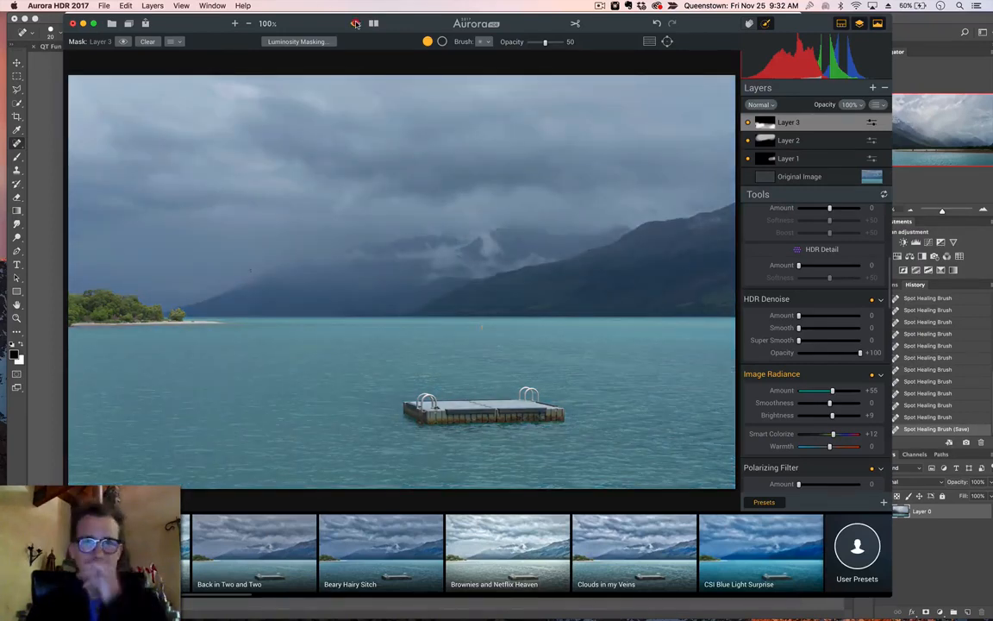
pyautogui.click(355, 23)
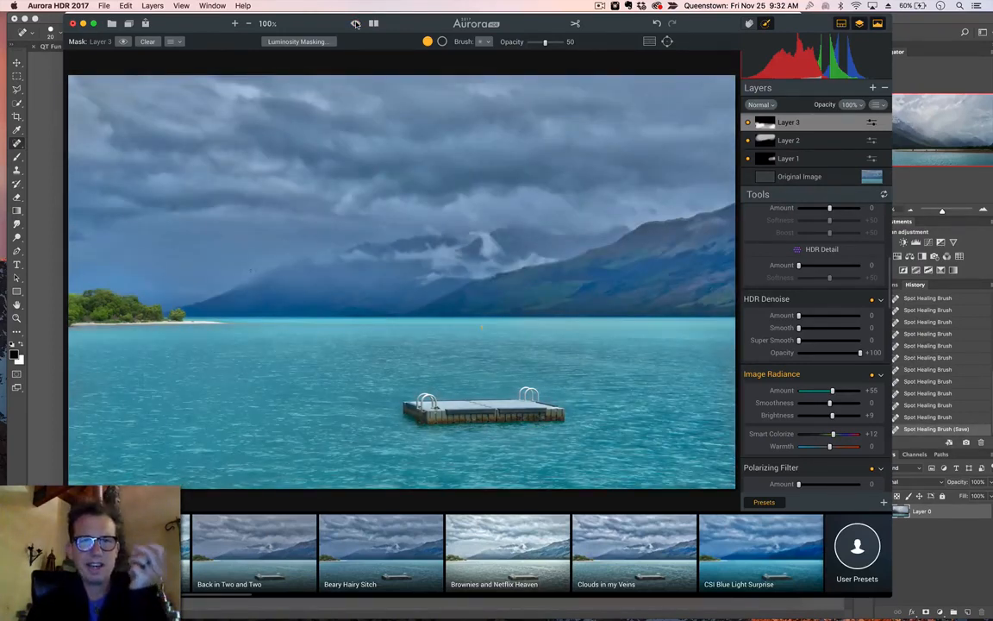
pyautogui.click(356, 24)
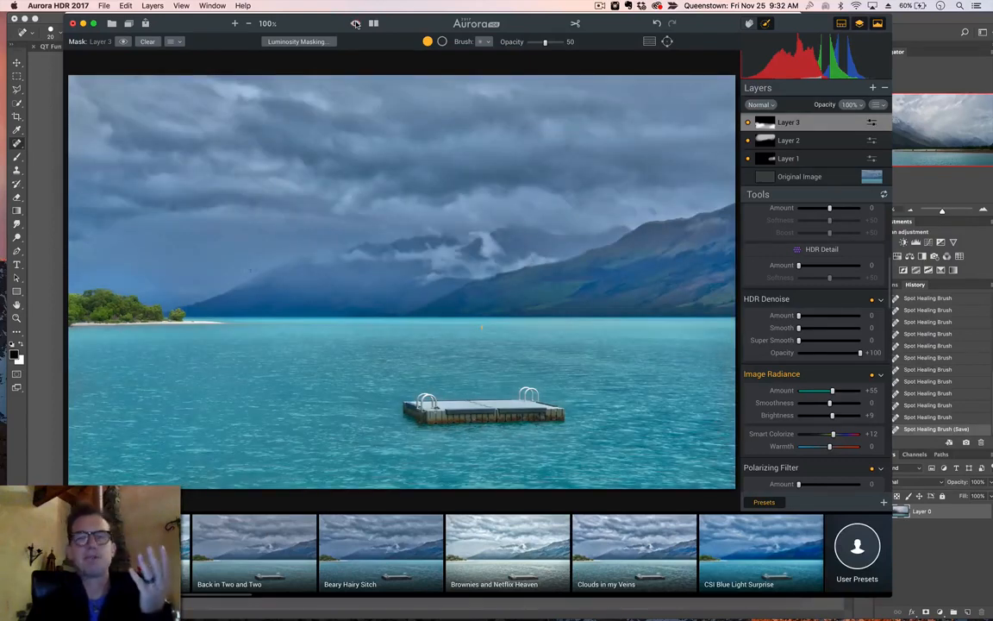
pyautogui.click(356, 23)
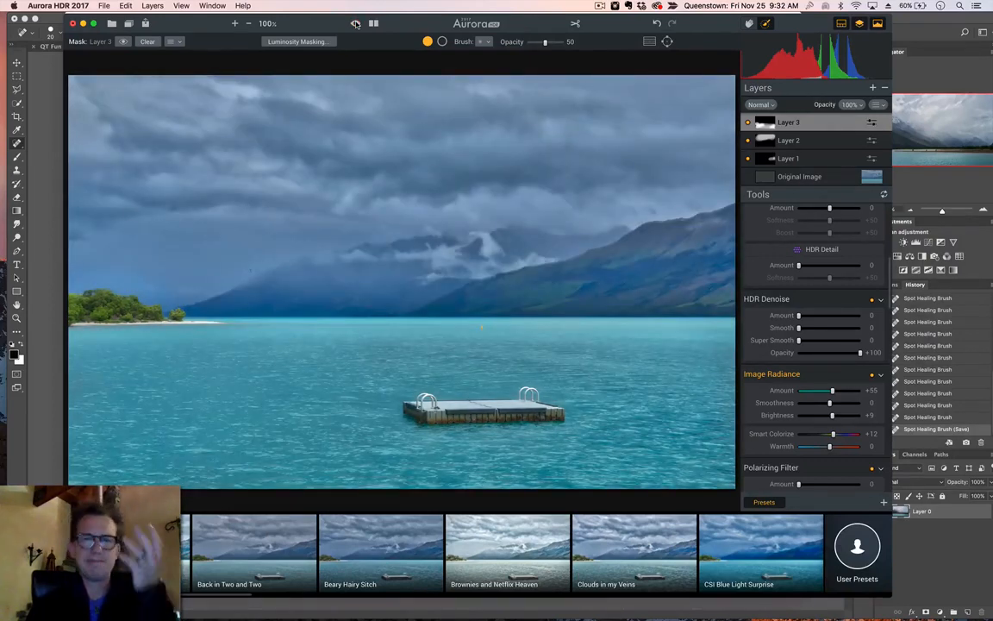